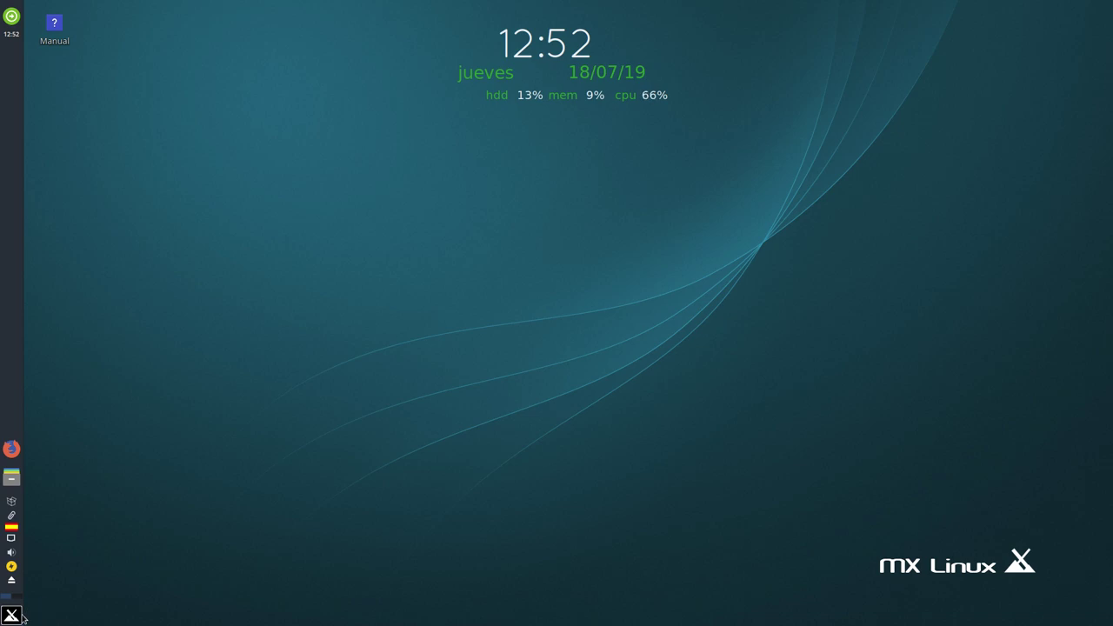
- Open a terminal and run neofetch to display the system information
left_click(11, 616)
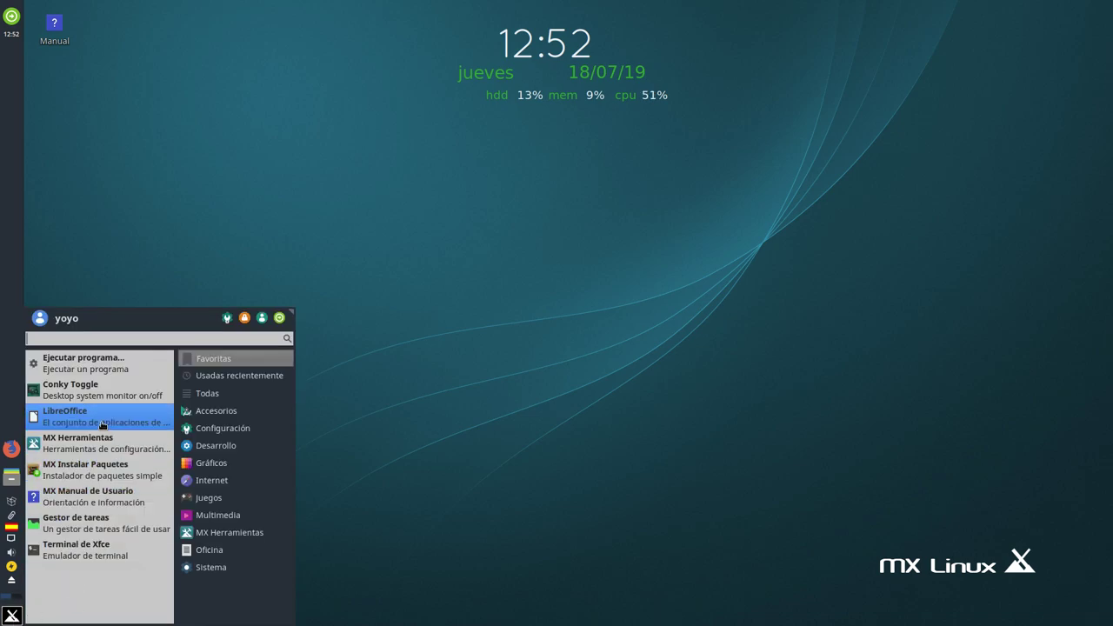
left_click(92, 547)
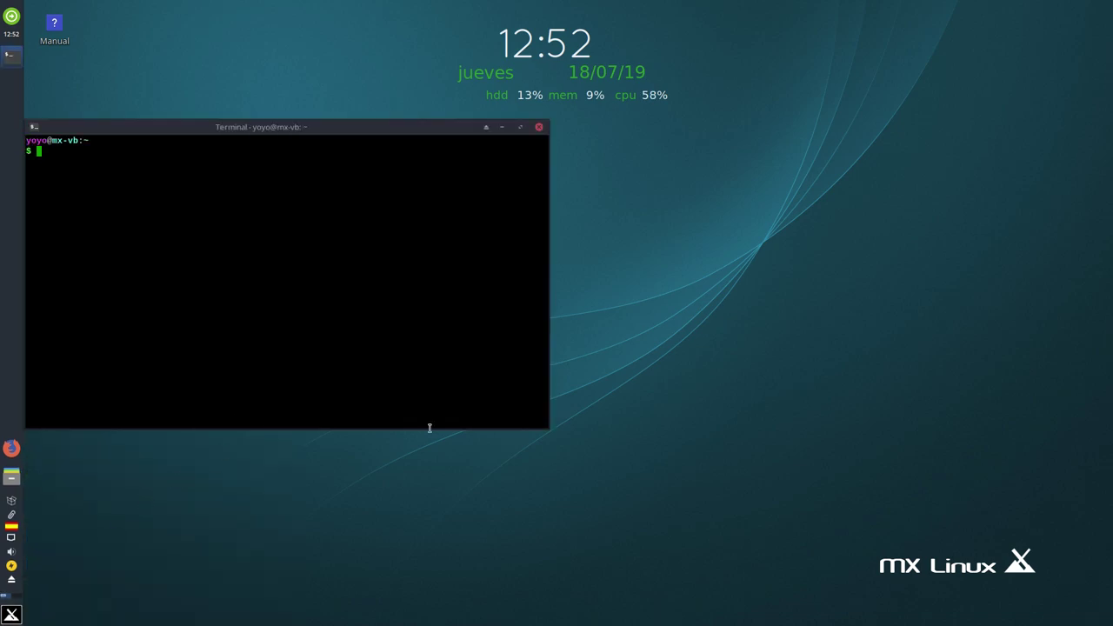
left_click_drag(357, 129, 488, 153)
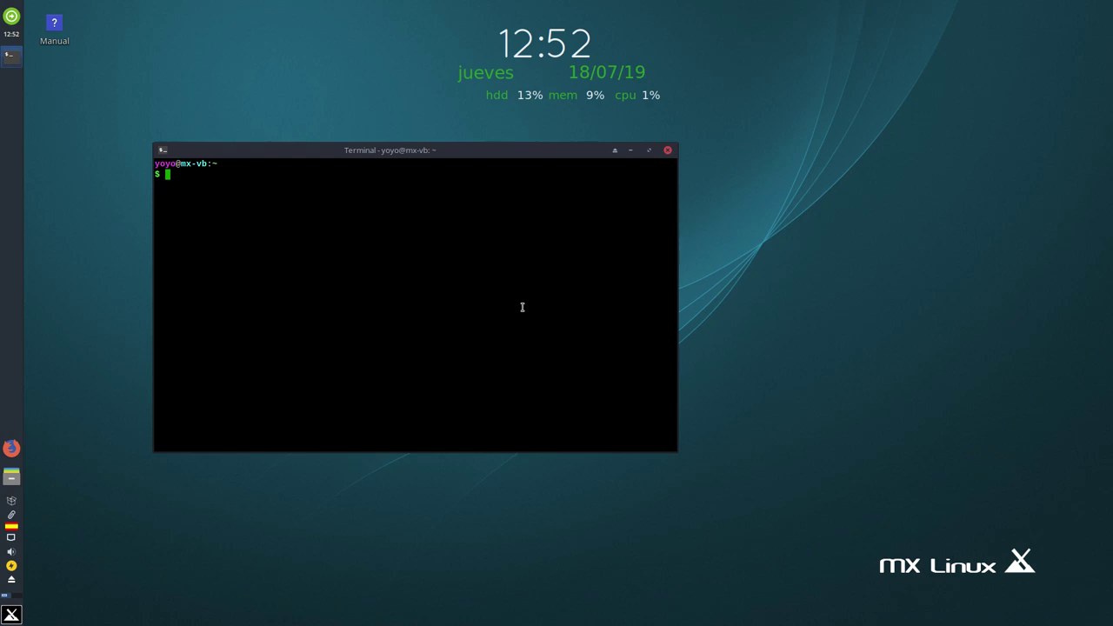
type("neofetch")
key("Return")
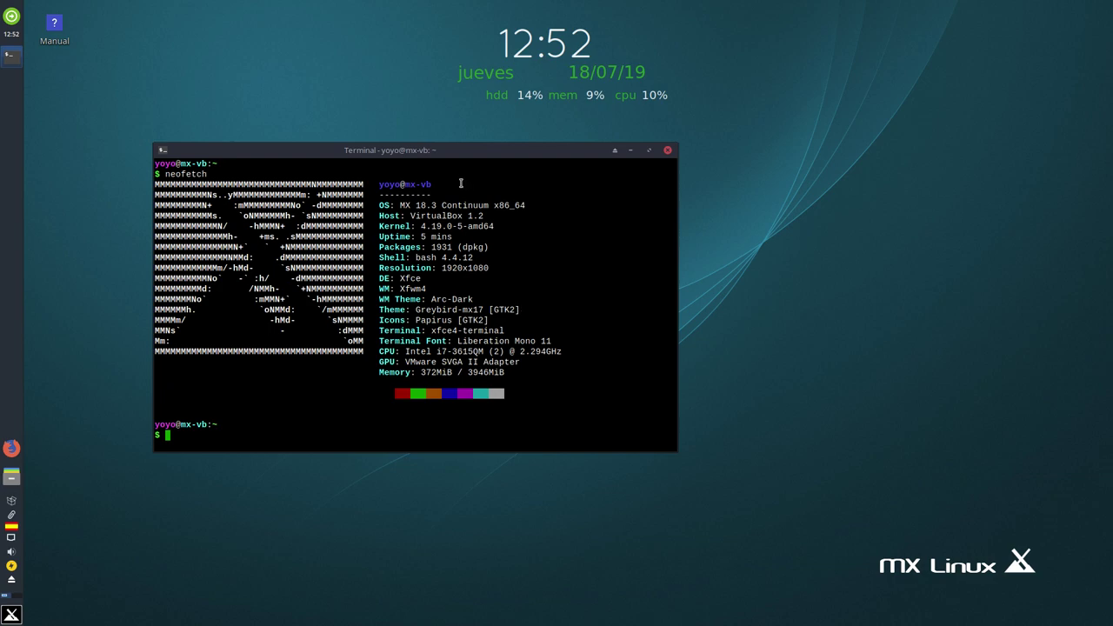
- Examine the operating system, desktop and hardware details in the neofetch output, and close the terminal
triple_click(569, 177)
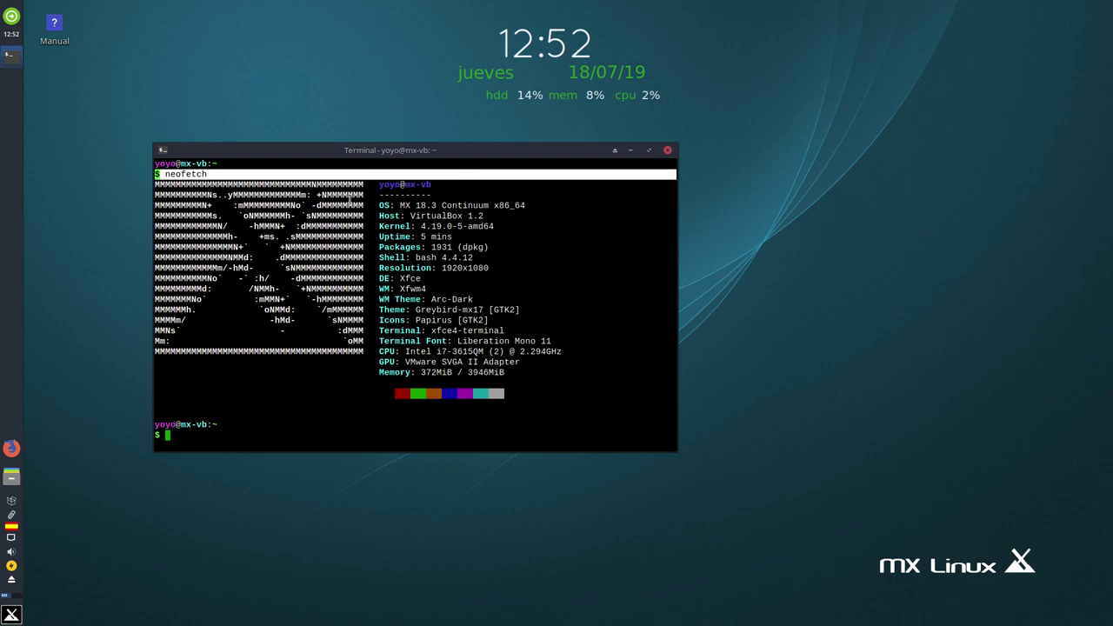
left_click(498, 254)
left_click_drag(358, 150, 460, 177)
left_click(211, 159)
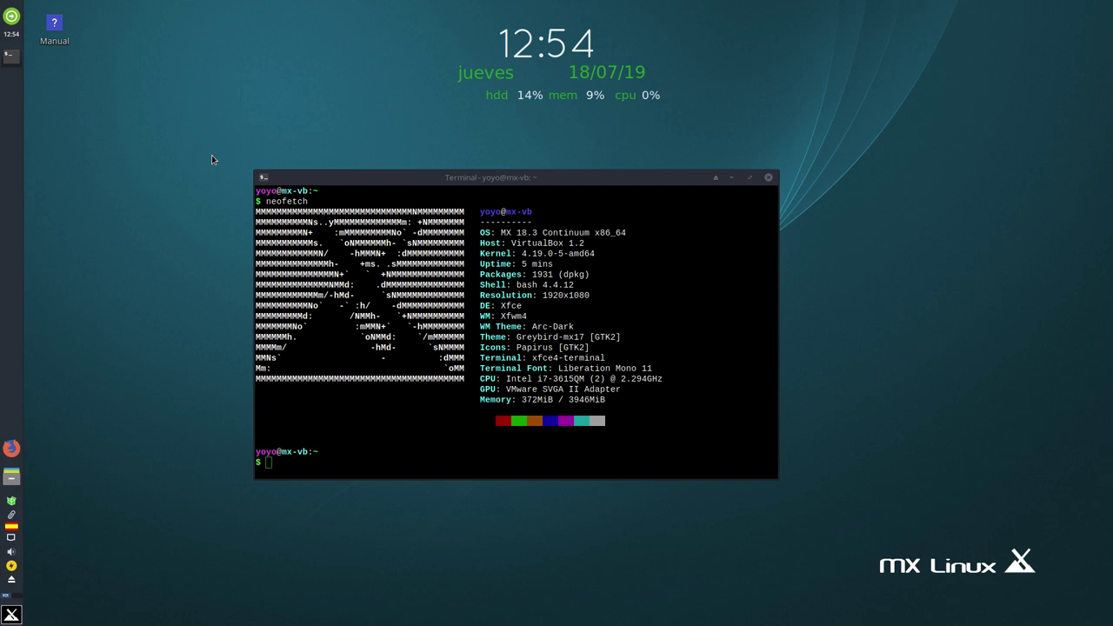
left_click_drag(388, 179, 329, 162)
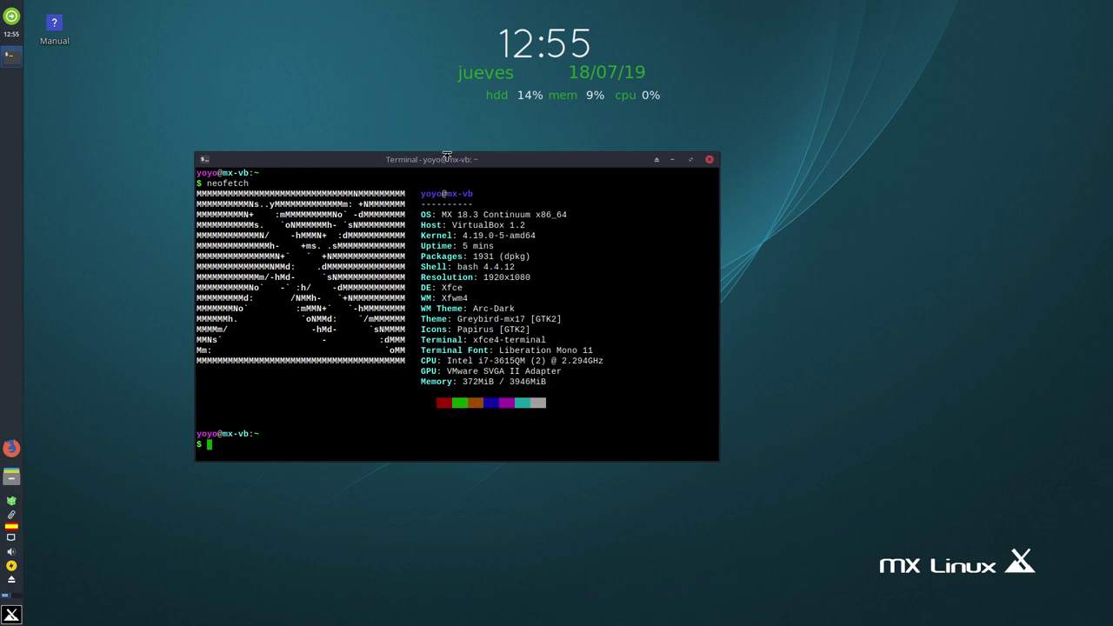
left_click_drag(480, 162, 554, 149)
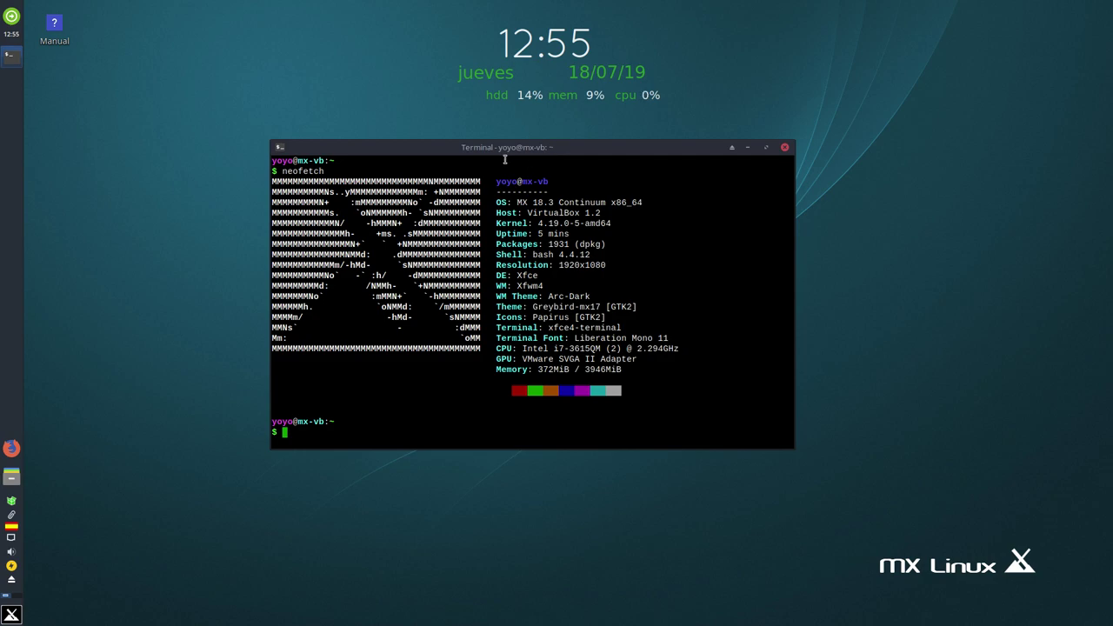
left_click_drag(545, 150, 548, 165)
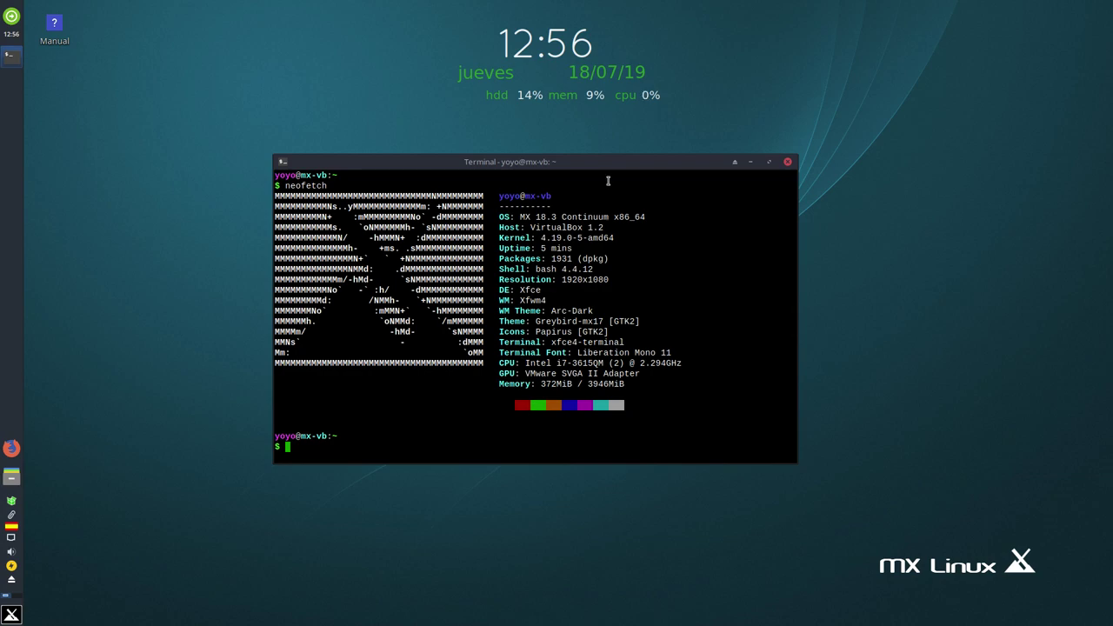
left_click(787, 163)
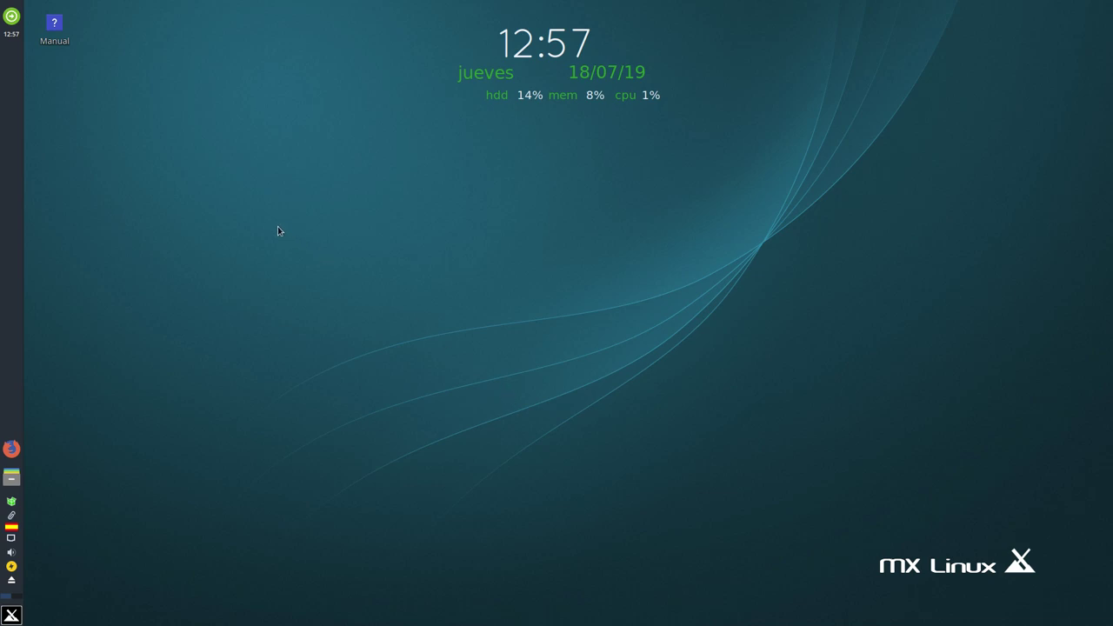
- Bring up the session log-out dialog to view its options and cancel it
mouse_move(67, 40)
left_click(12, 16)
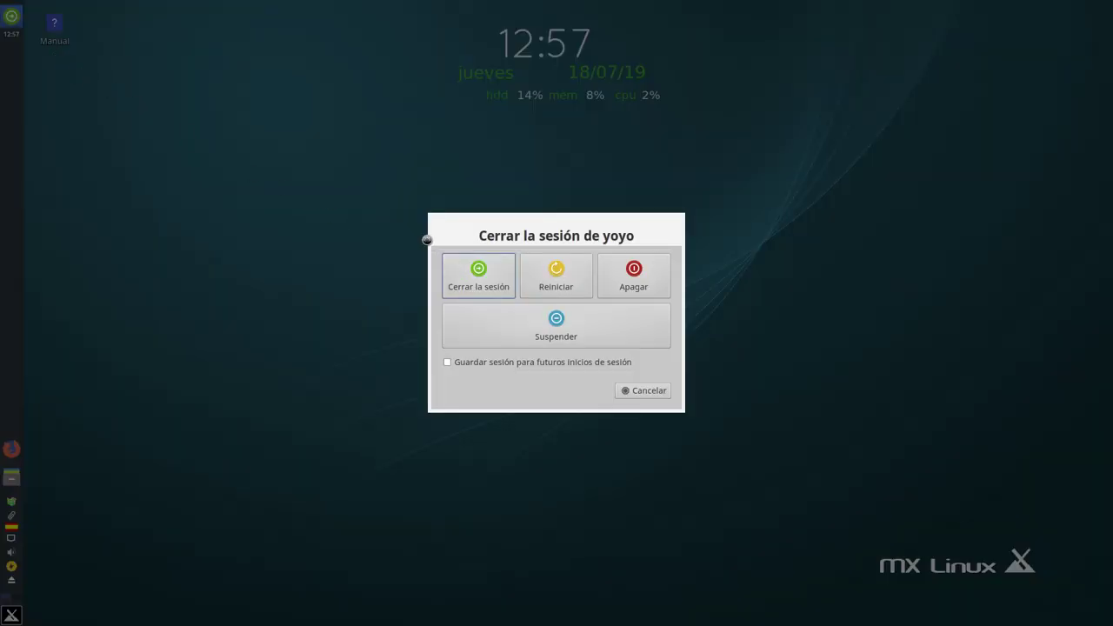
left_click(647, 393)
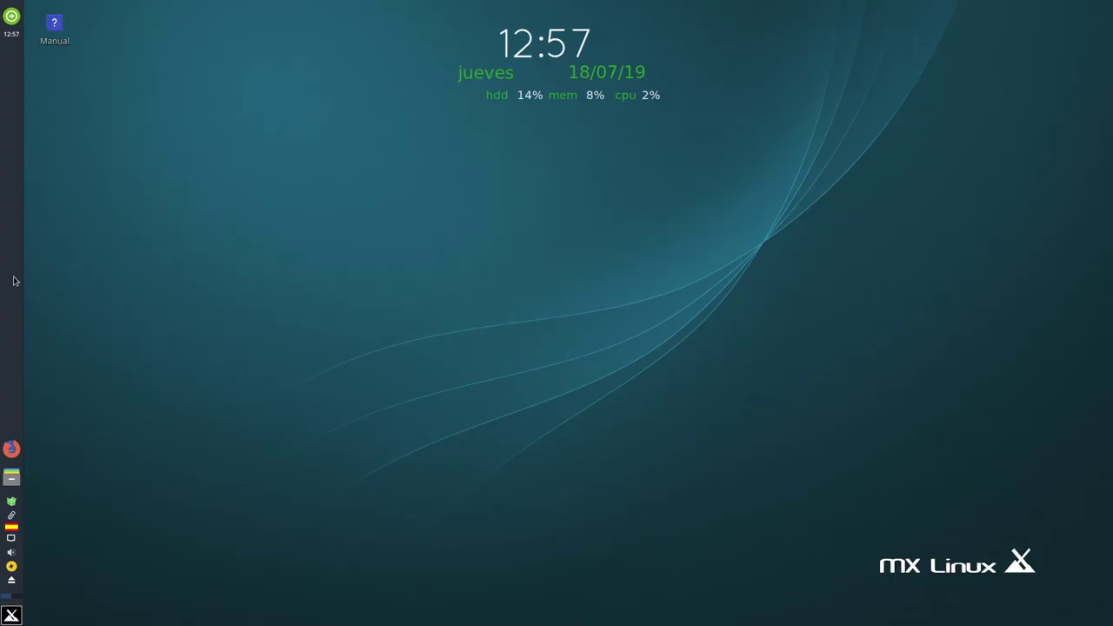
- Open the desktop panel's preferences and review the appearance settings and the full list of elements in Panel 1
right_click(11, 247)
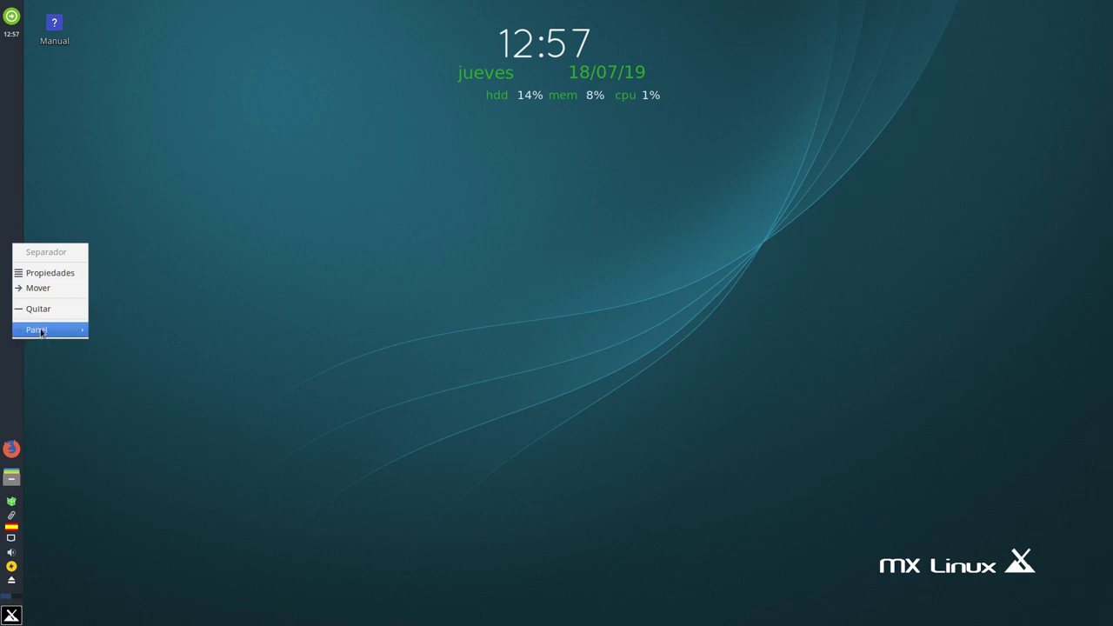
mouse_move(40, 331)
left_click(110, 344)
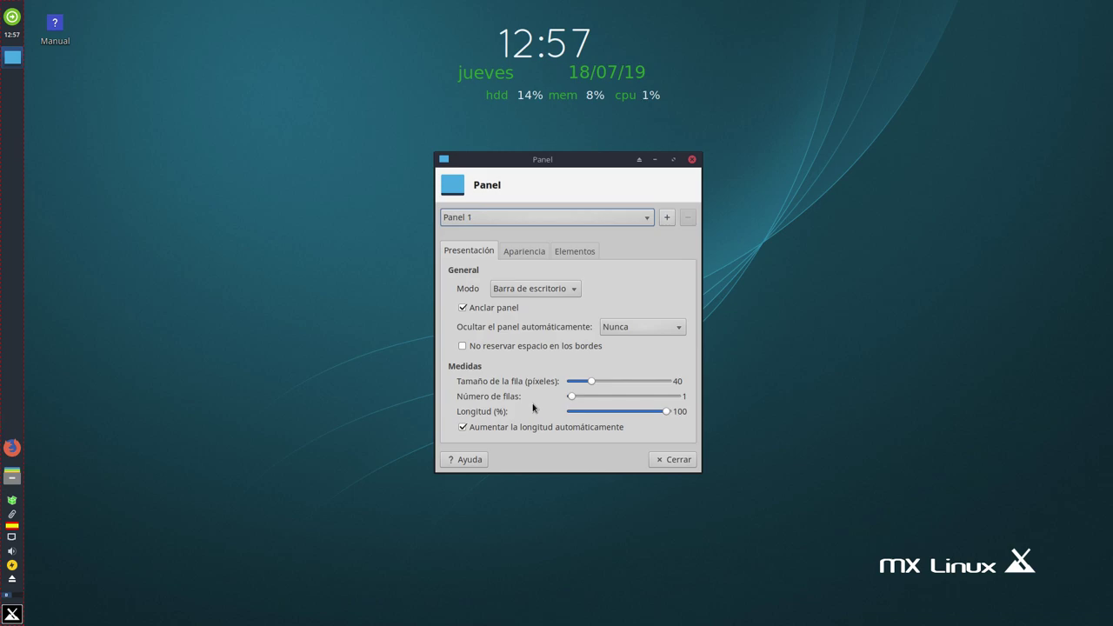
left_click(523, 254)
left_click(579, 253)
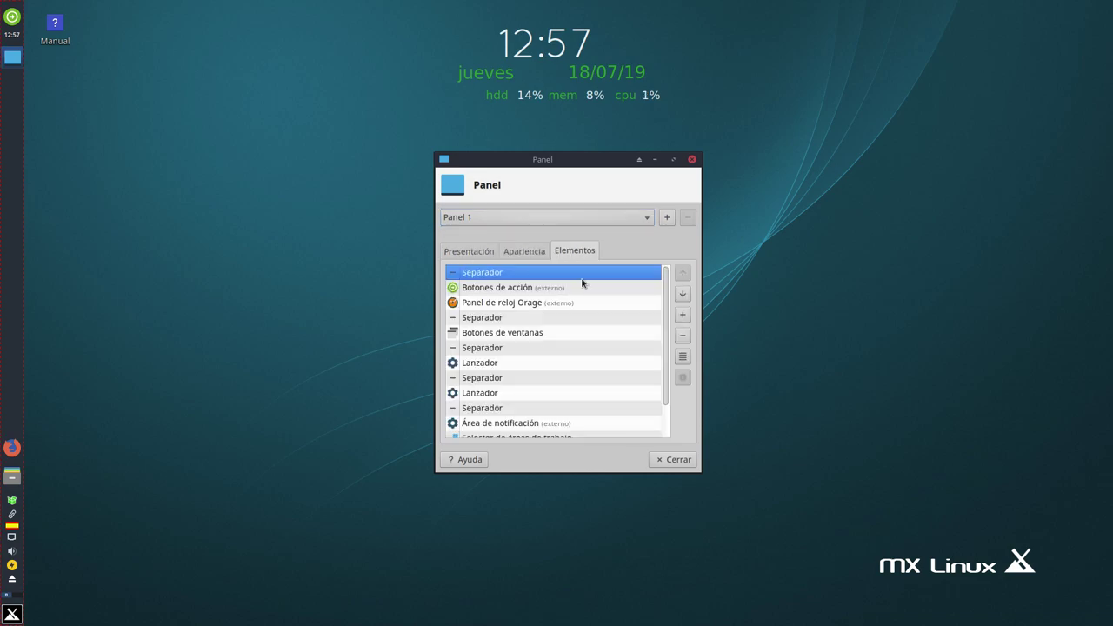
left_click_drag(668, 393, 671, 423)
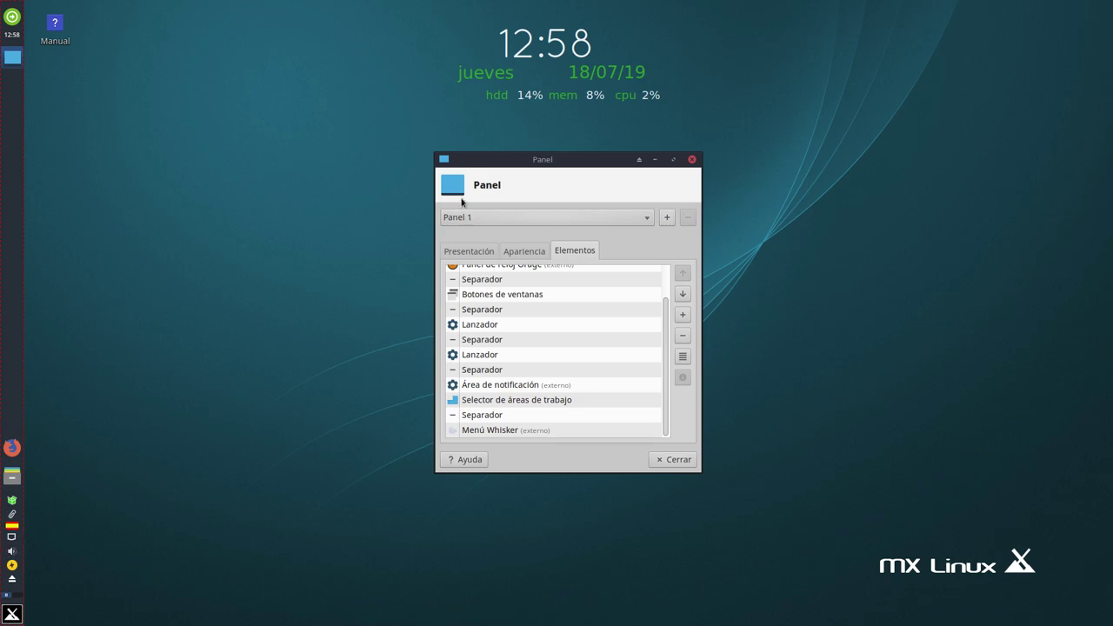
left_click_drag(559, 164, 492, 157)
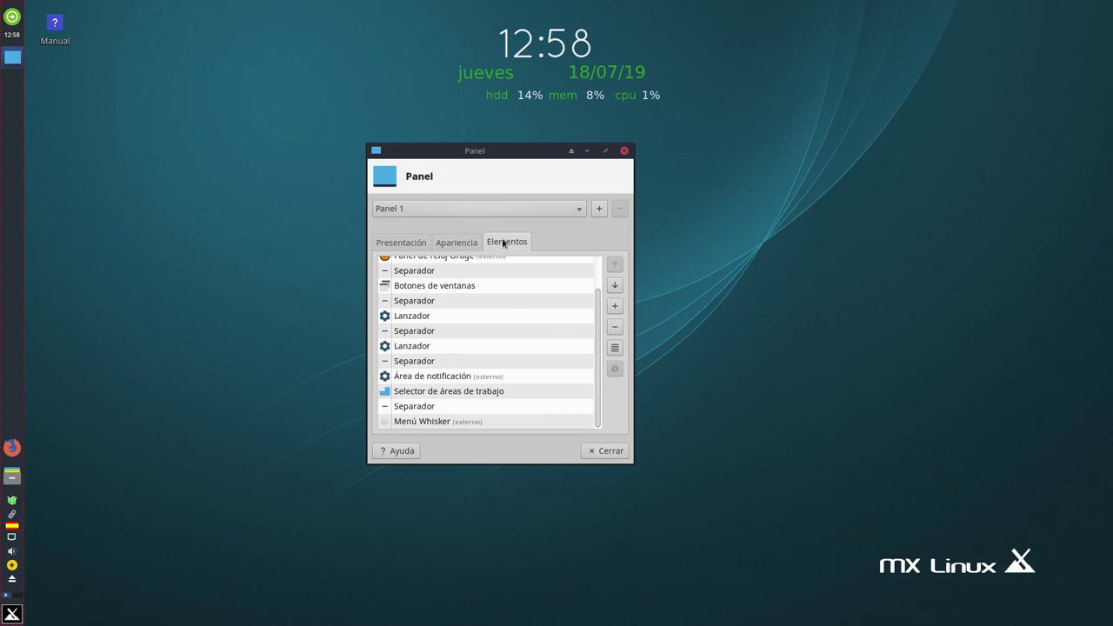
- View the properties of the Botones de acción element in Panel 1, and close the panel preferences
left_click(465, 393)
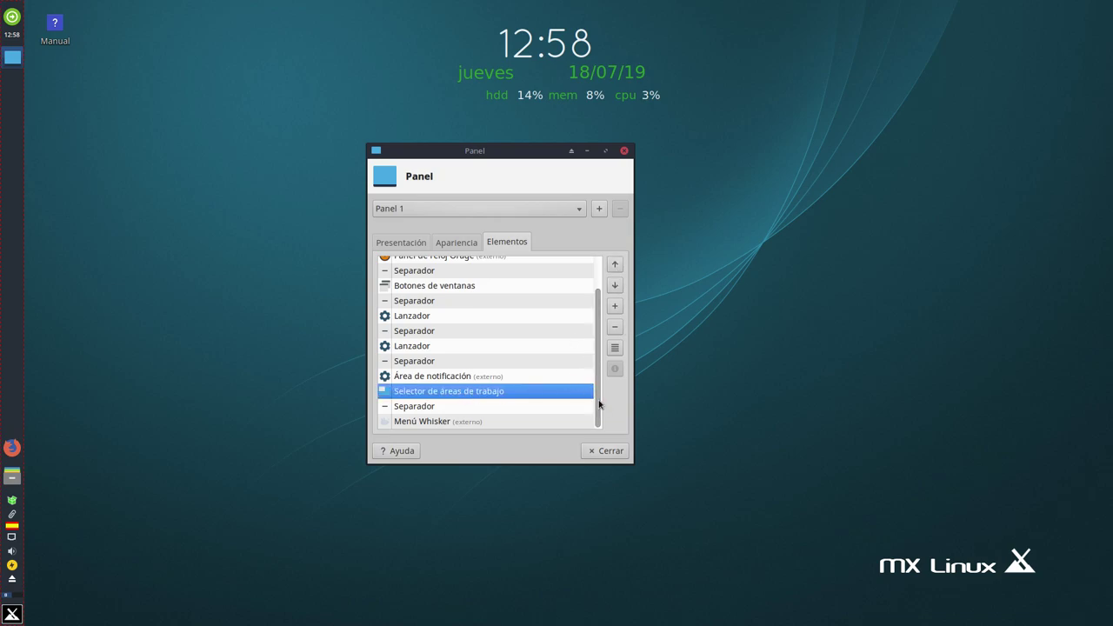
scroll(598, 404, "up", 2)
left_click(419, 280)
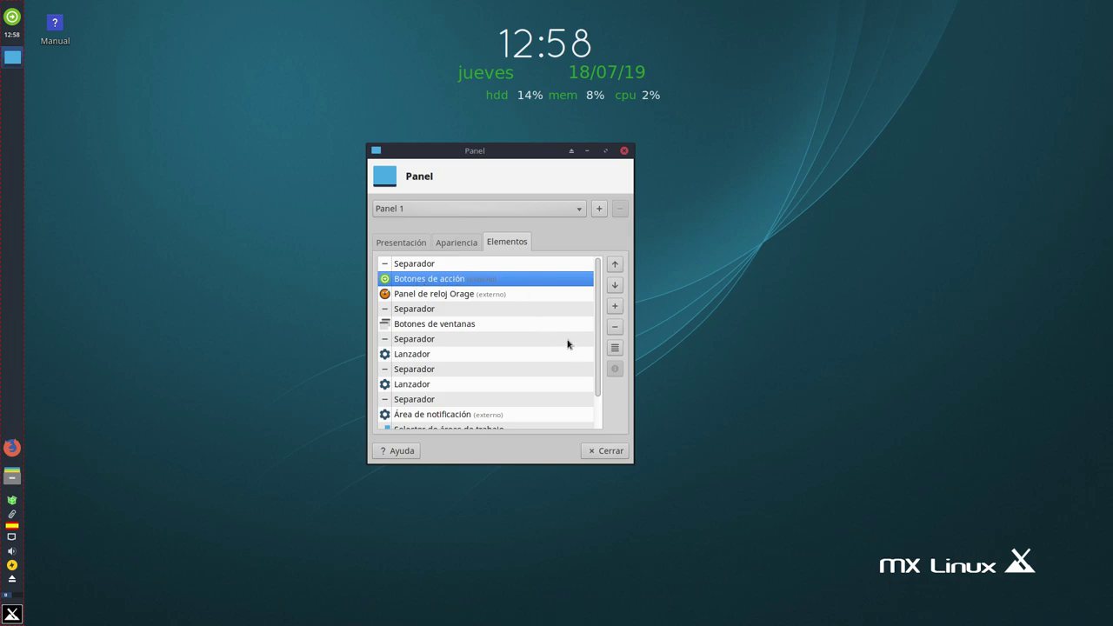
left_click(614, 348)
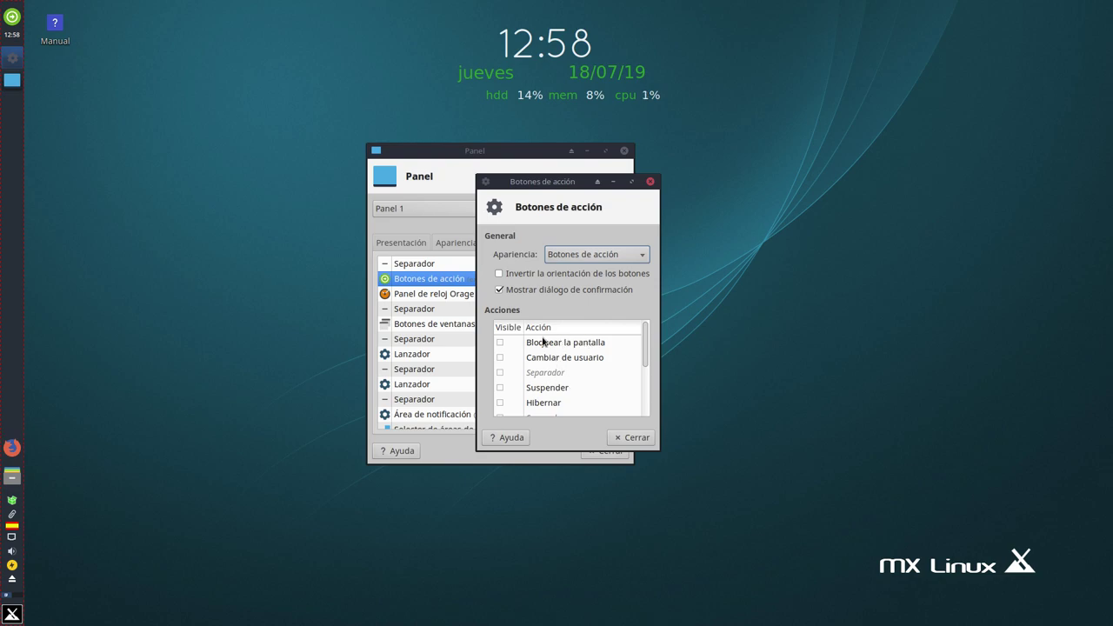
left_click(650, 181)
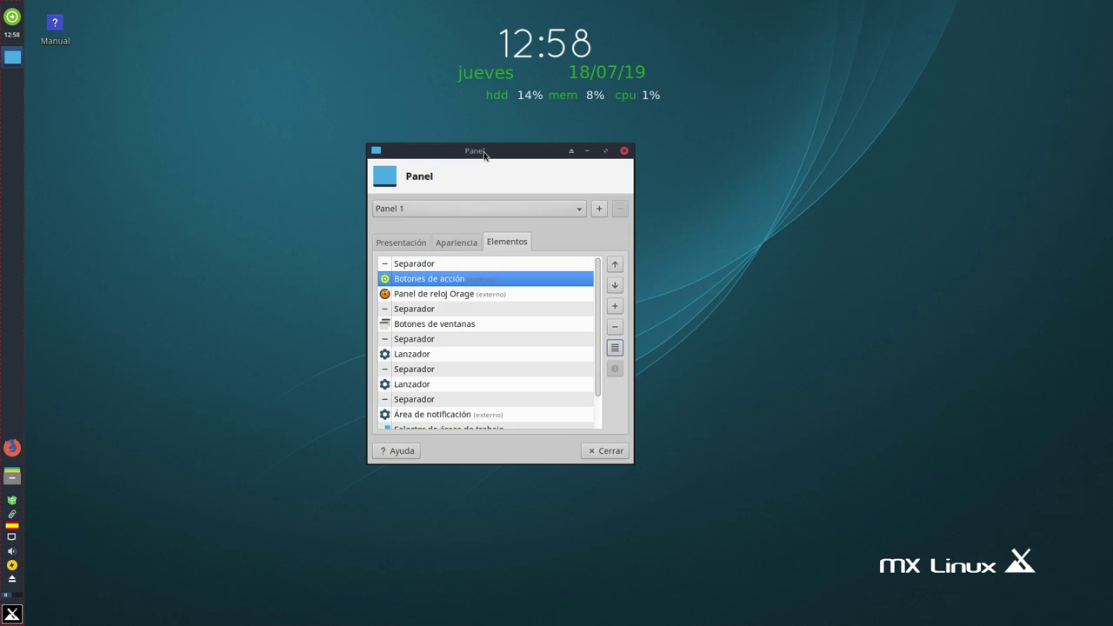
left_click_drag(485, 154, 501, 159)
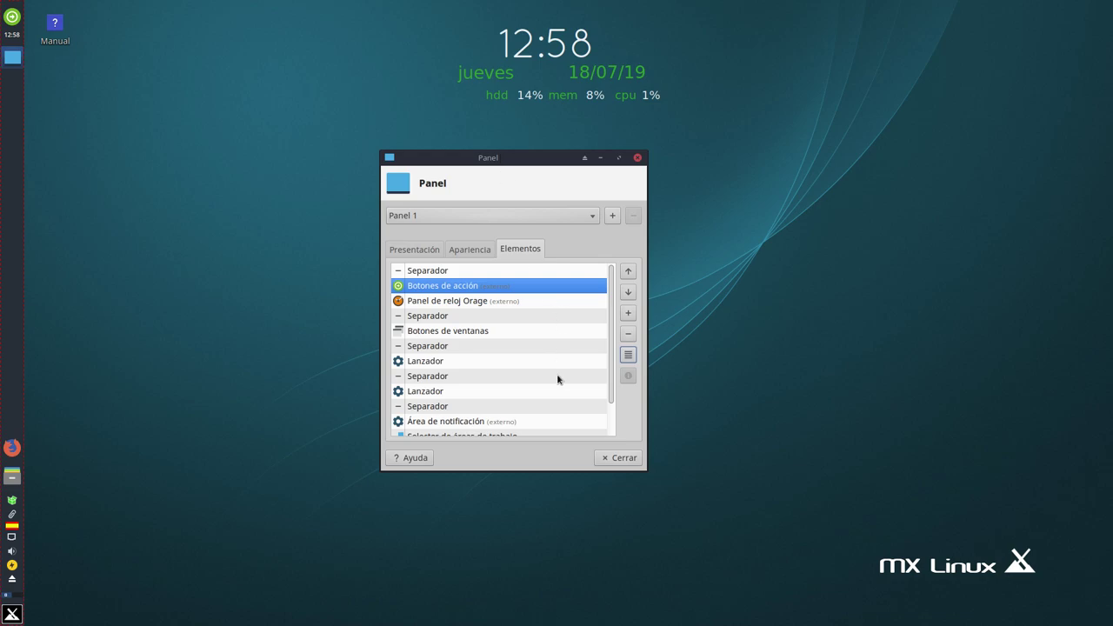
left_click(624, 458)
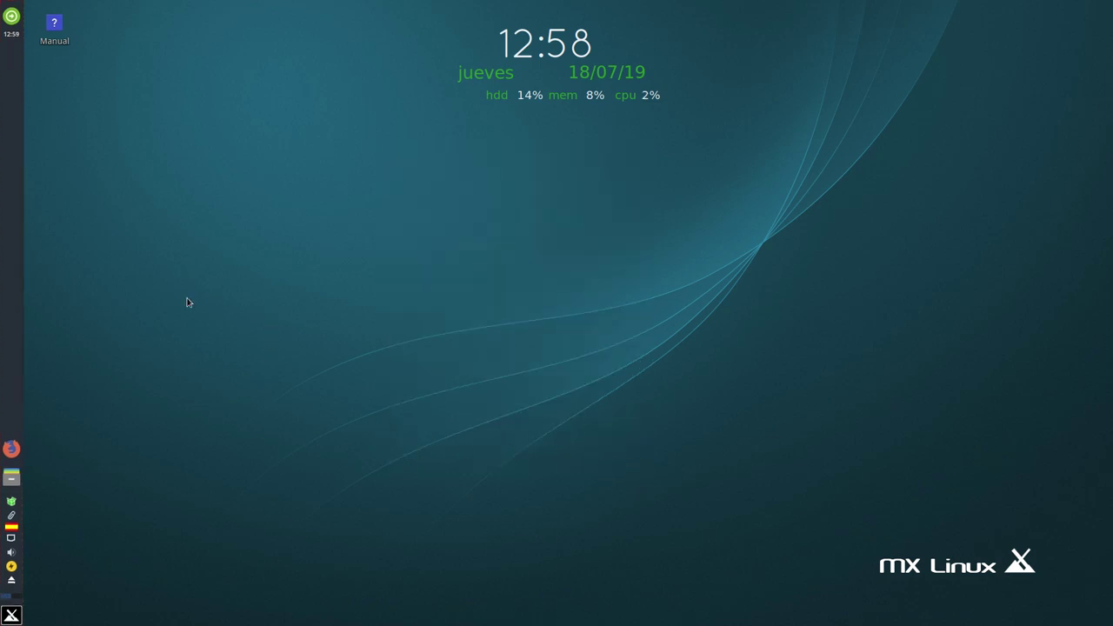
- Open Firefox and enable its Menu Bar
left_click(12, 449)
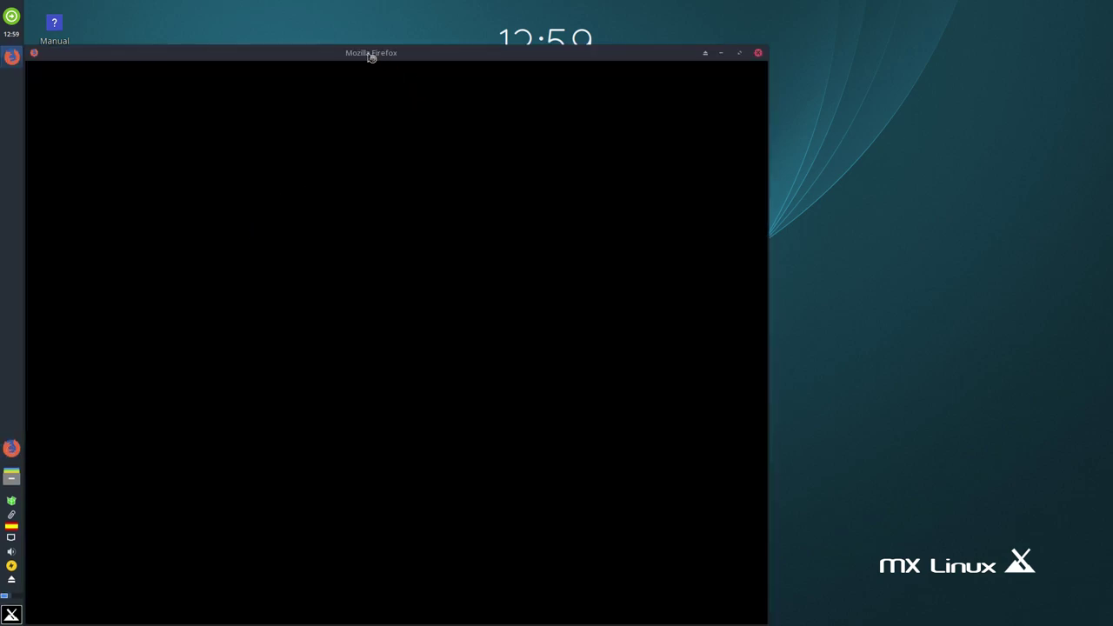
left_click_drag(357, 55, 435, 32)
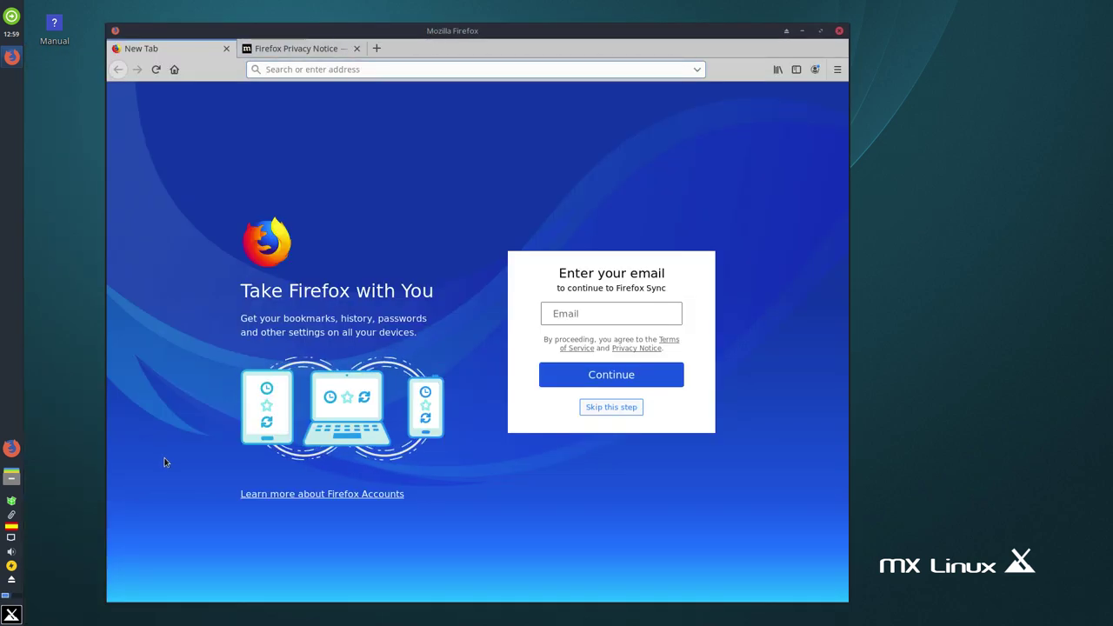
right_click(405, 53)
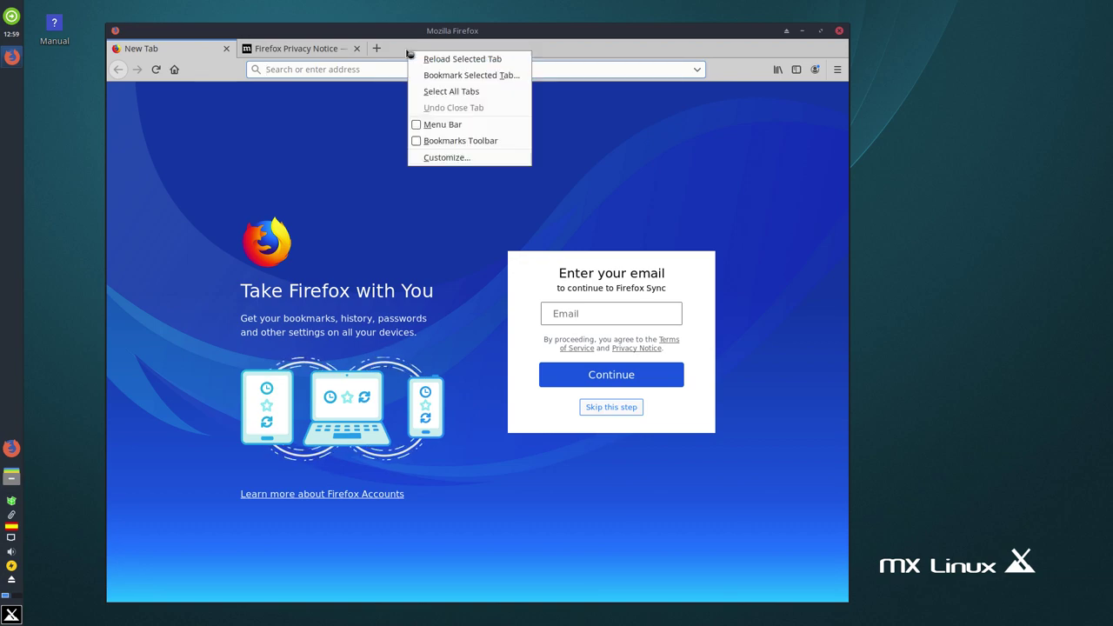
left_click(445, 121)
- View the About Firefox version information, and quit Firefox, closing all its tabs
left_click(335, 47)
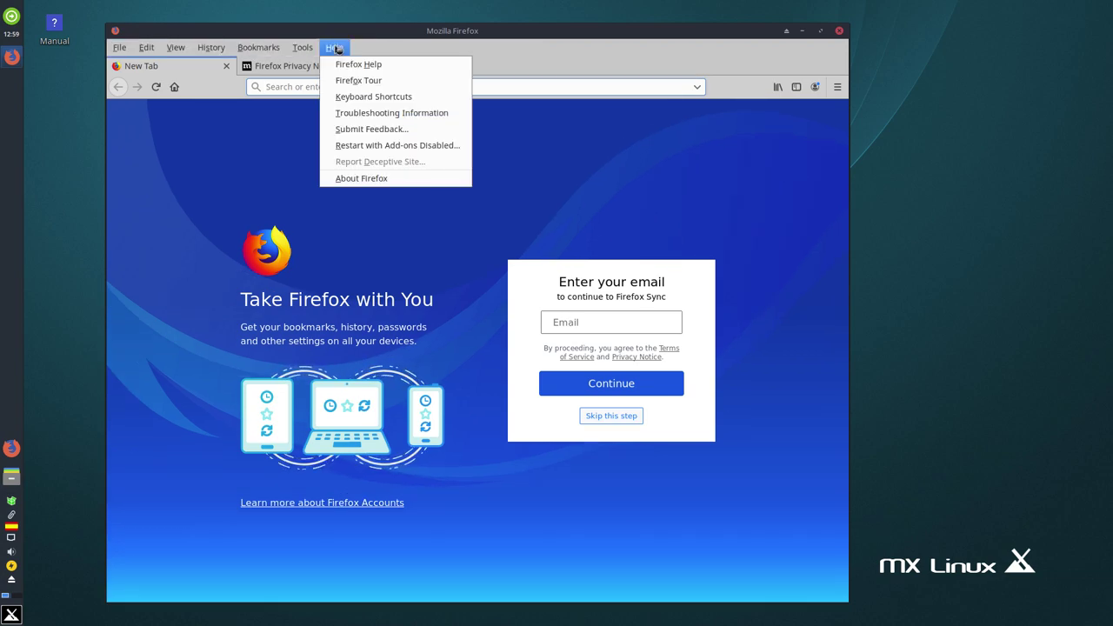
left_click(367, 176)
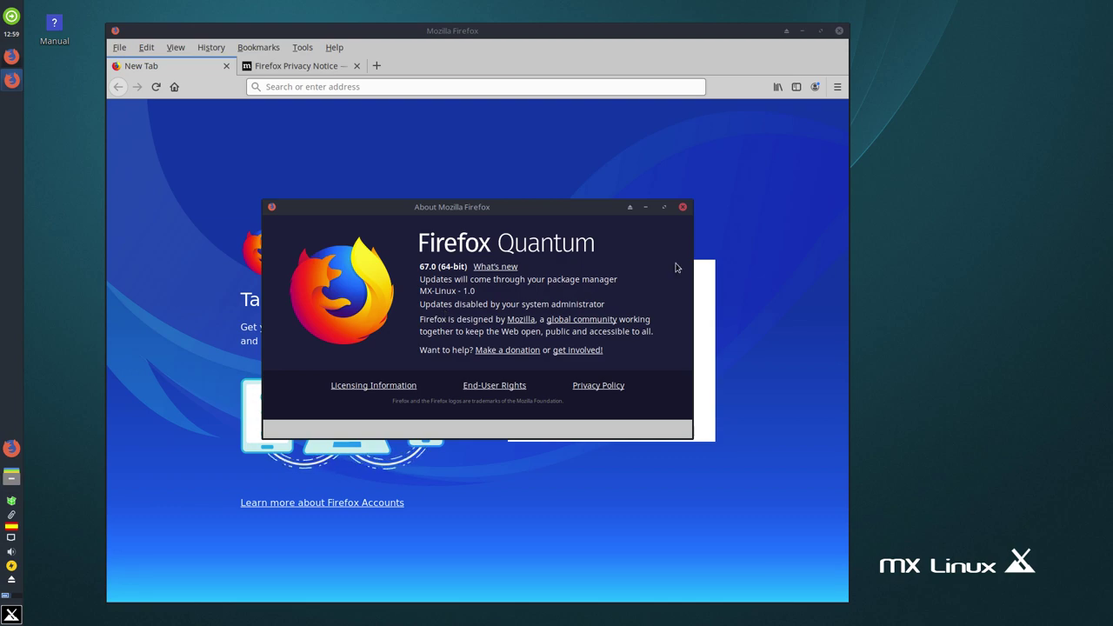
left_click(683, 208)
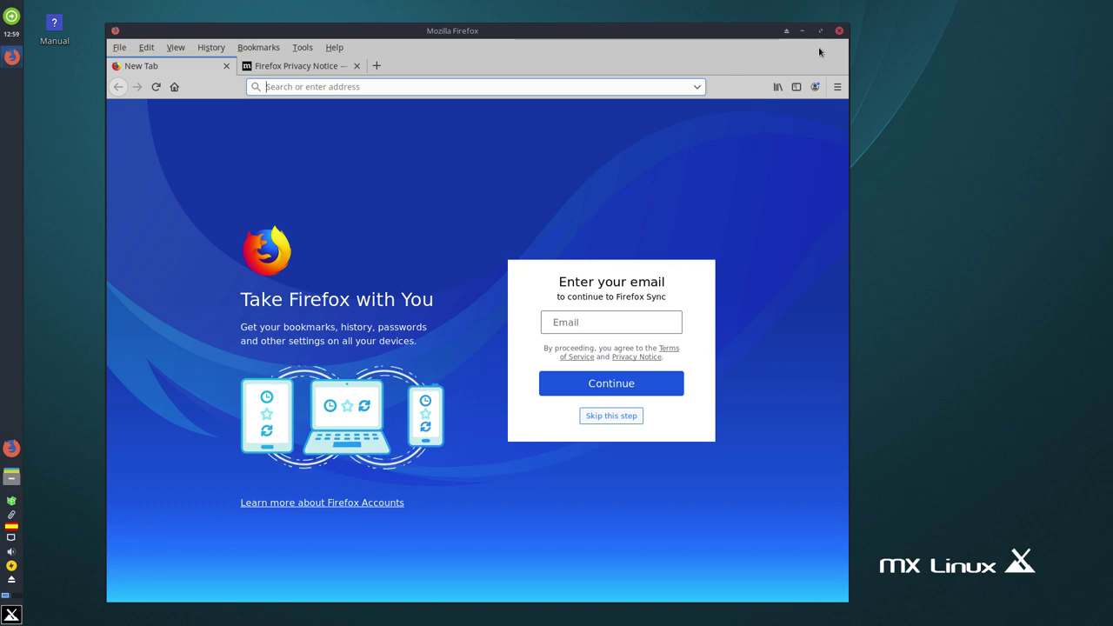
left_click(839, 31)
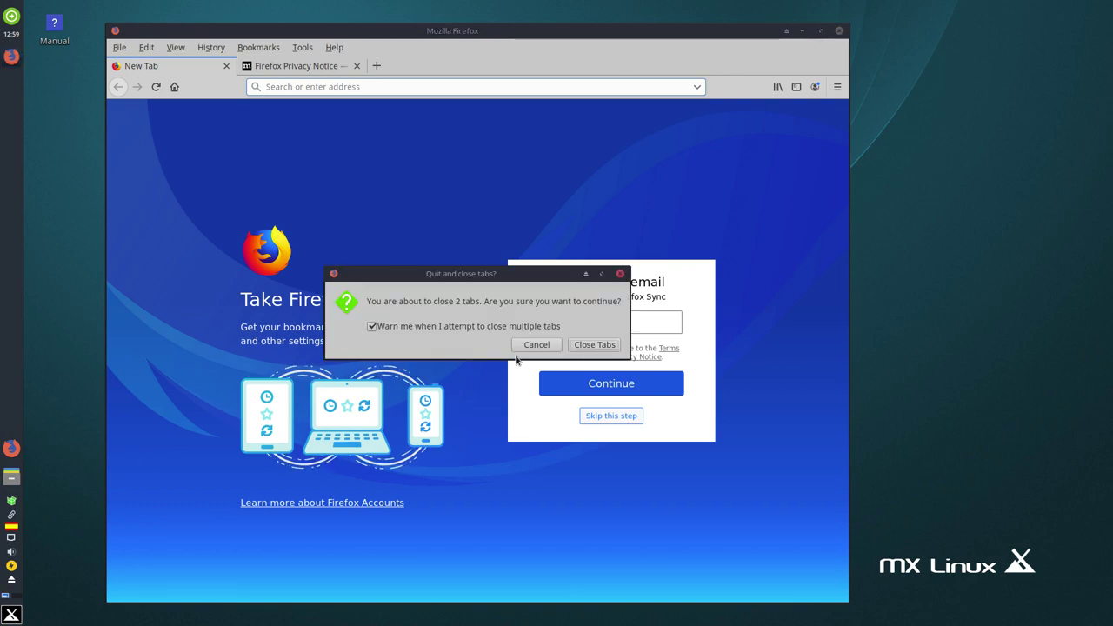
left_click(593, 345)
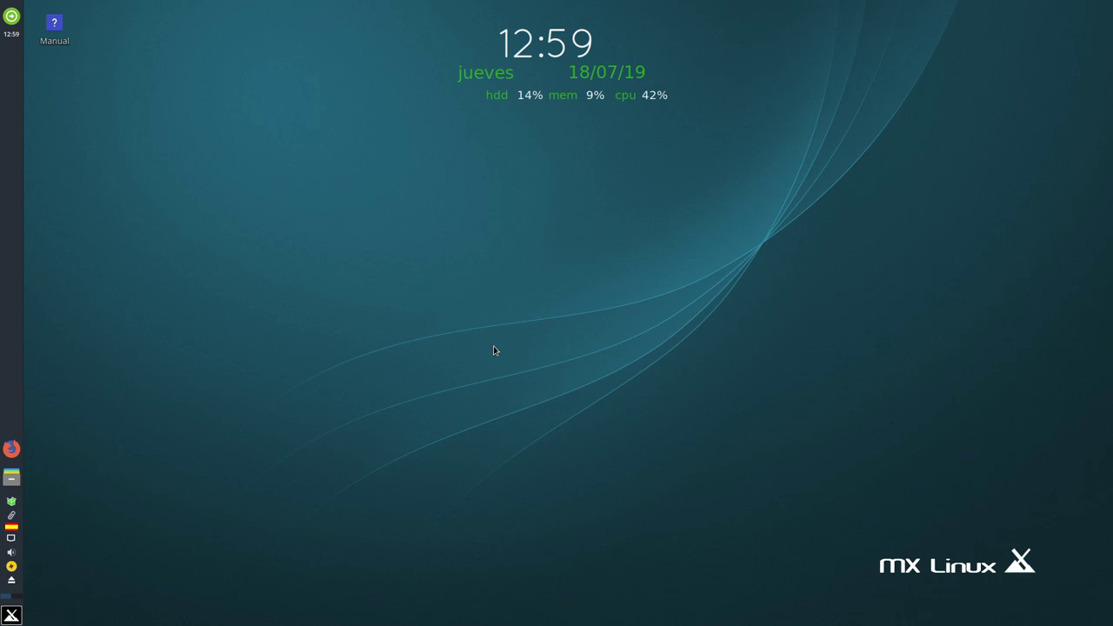
- Open the file manager on the home folder, move its window away from the desktop panel and enlarge it
left_click(11, 477)
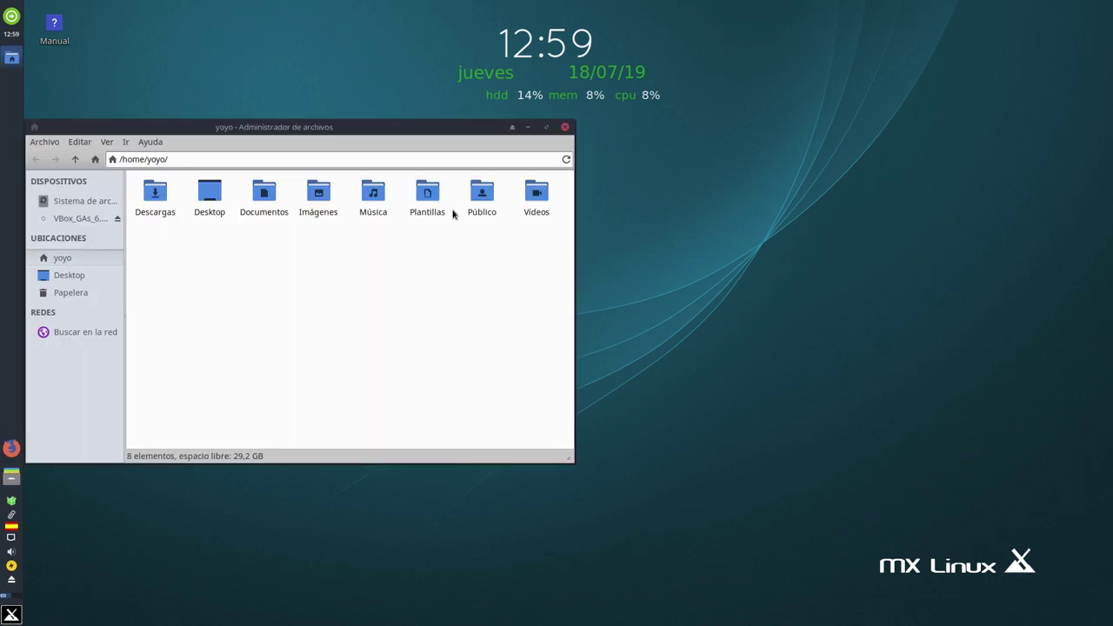
left_click_drag(344, 128, 509, 121)
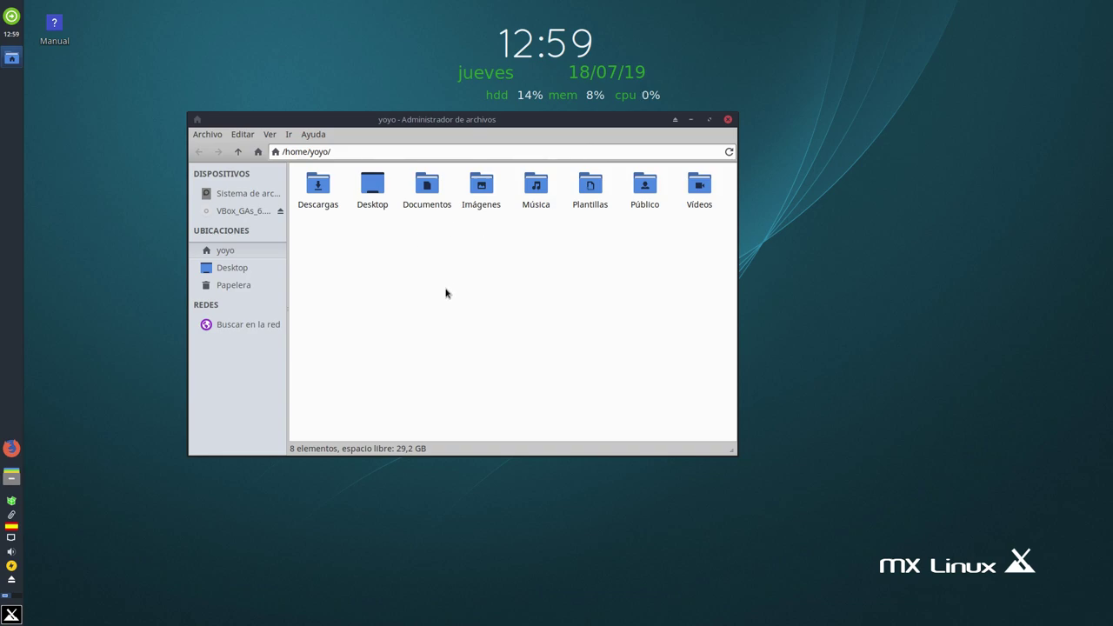
mouse_move(724, 446)
left_mouse_down()
mouse_move(739, 459)
mouse_move(710, 459)
left_mouse_up()
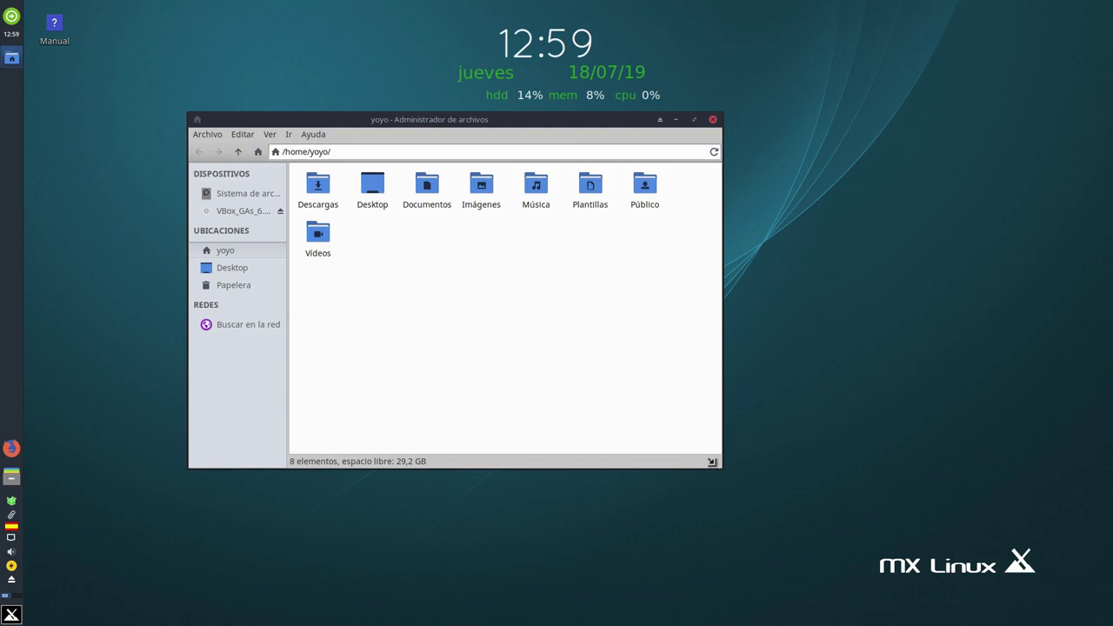
left_click_drag(721, 467, 788, 482)
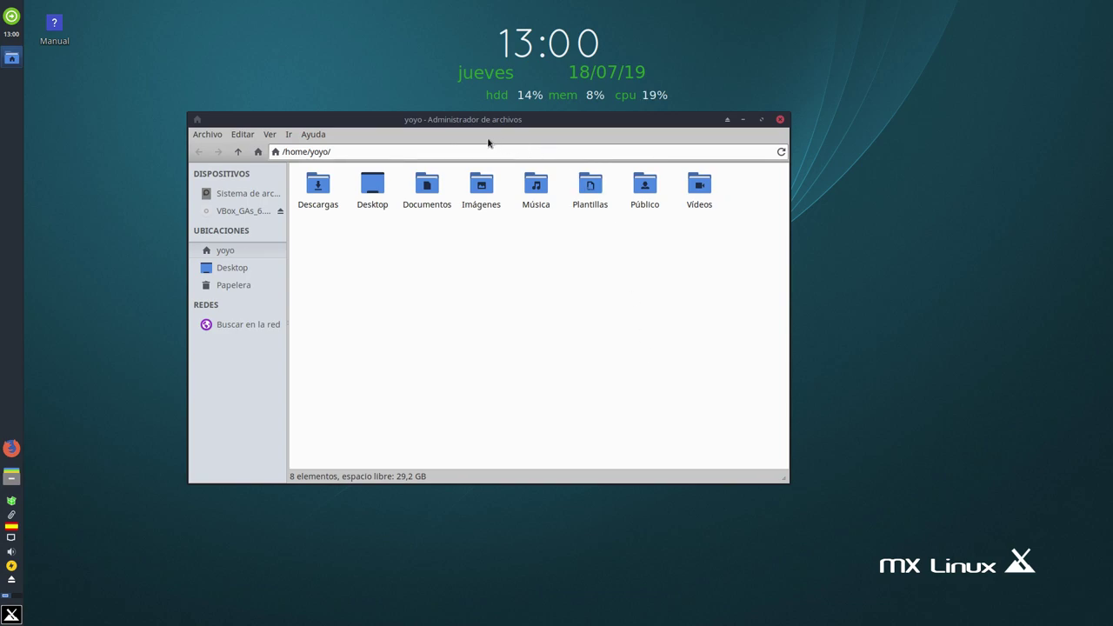
- View the About Thunar version information, close it and close the file manager
left_click(327, 134)
left_click(326, 164)
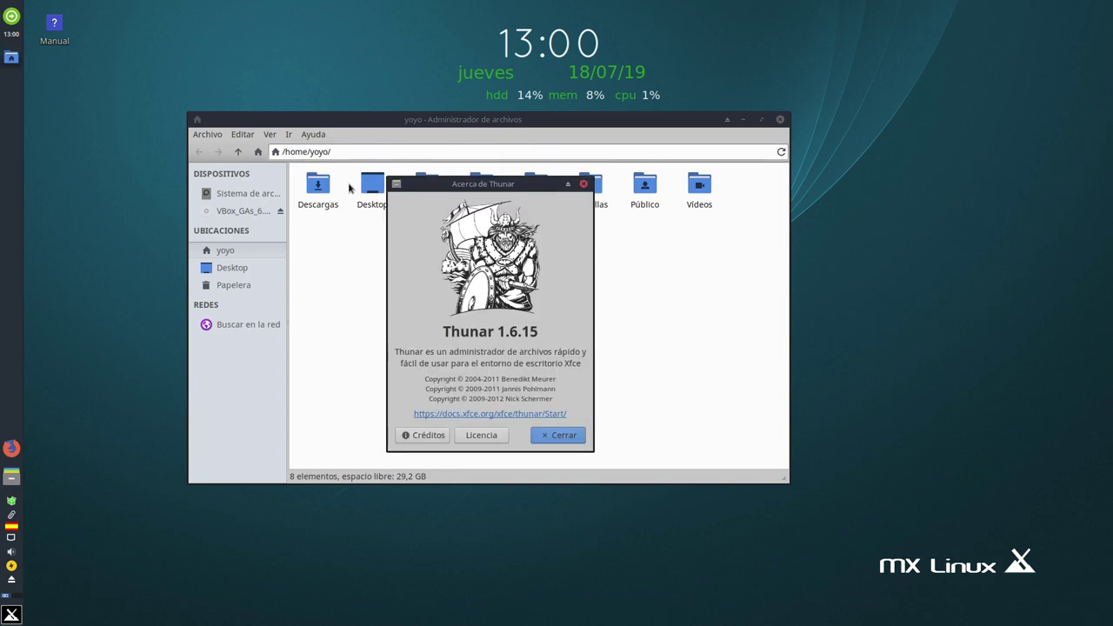
left_click(561, 437)
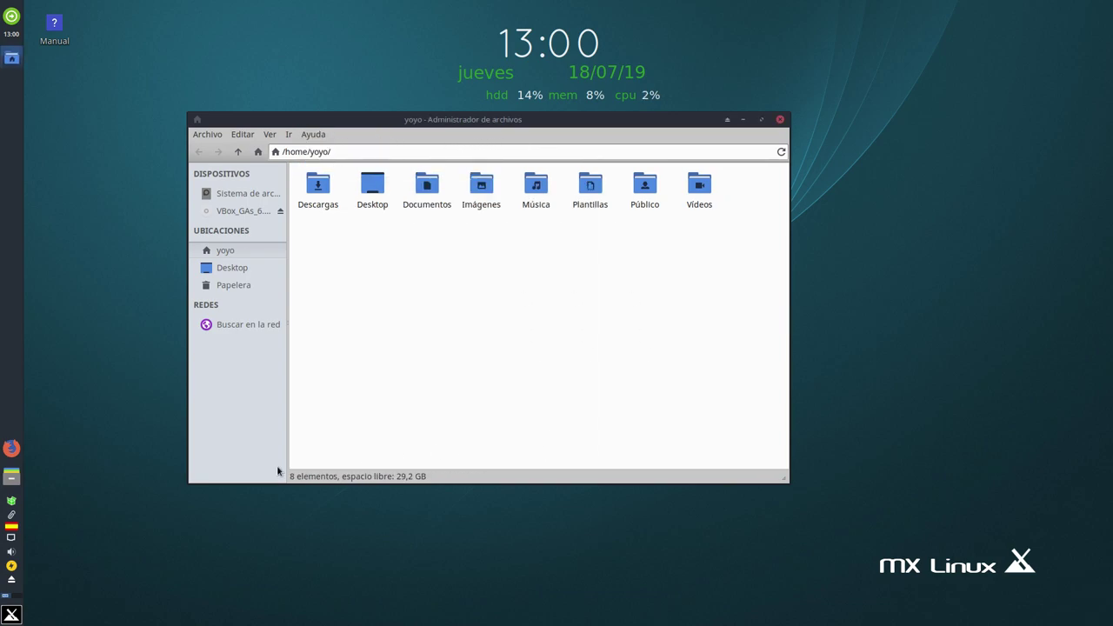
left_click(780, 119)
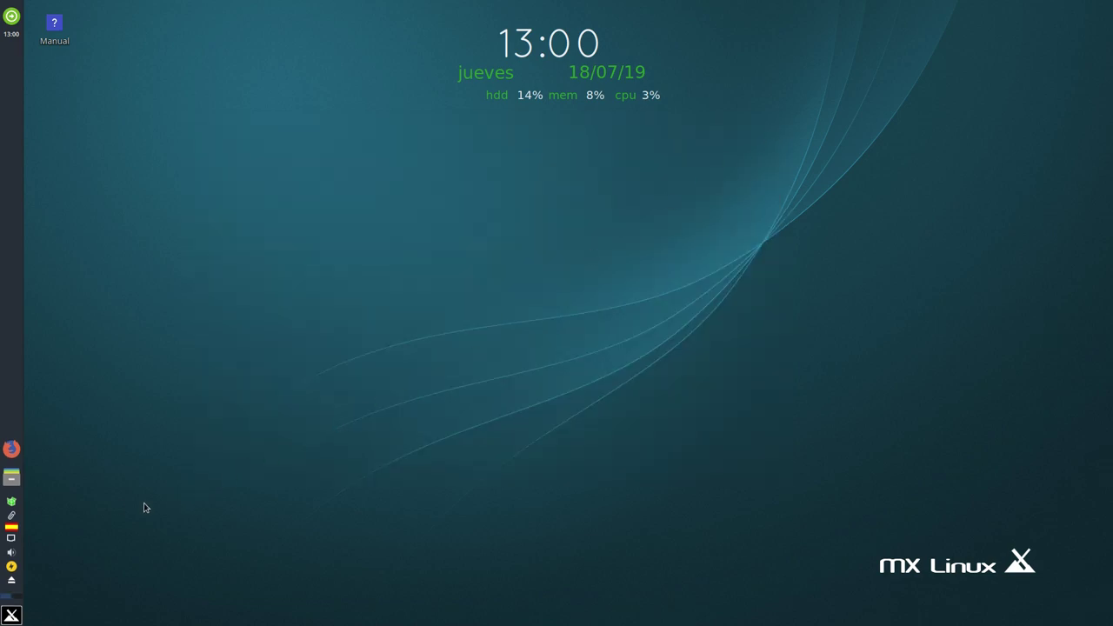
- Inspect the clipboard menu, the wired network menu and the volume slider of the desktop panel
right_click(13, 516)
left_click(120, 452)
left_click(13, 543)
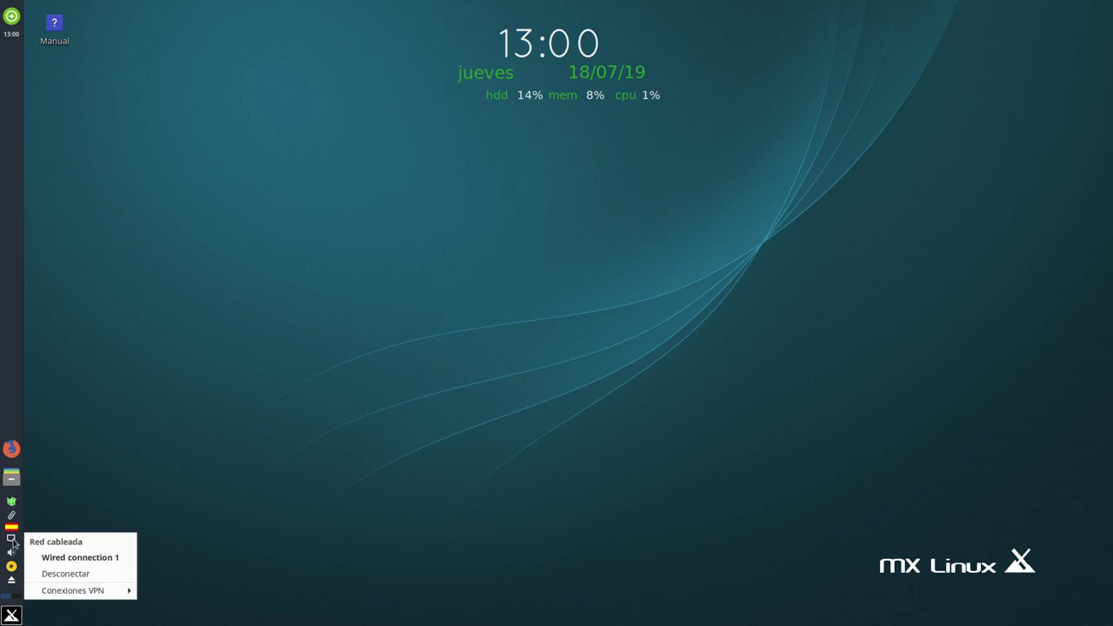
left_click(97, 504)
left_click(16, 555)
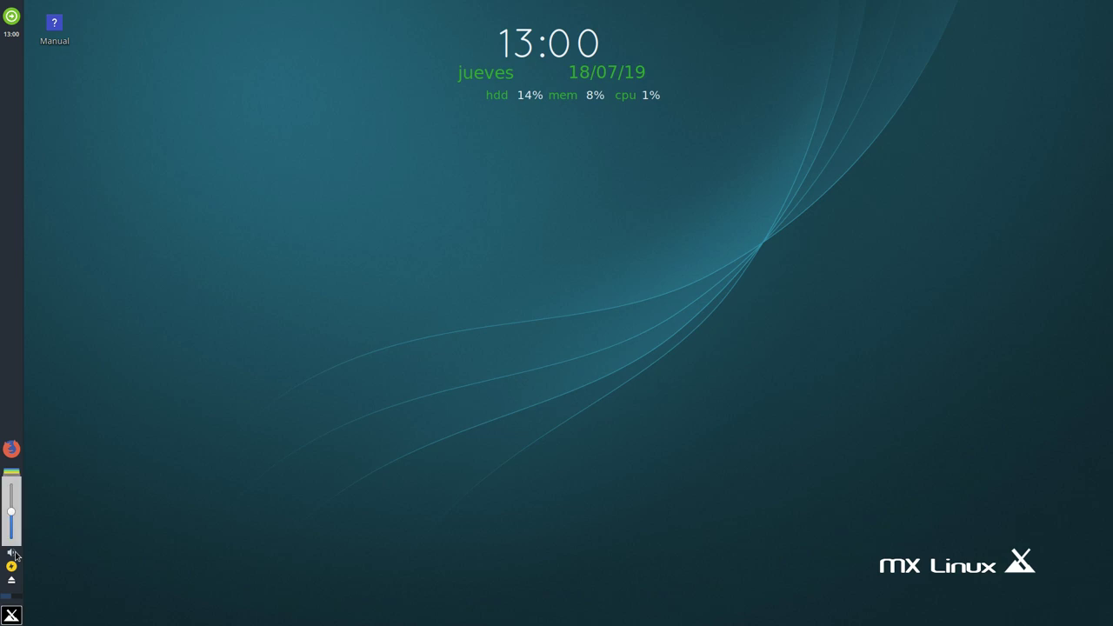
left_click(85, 506)
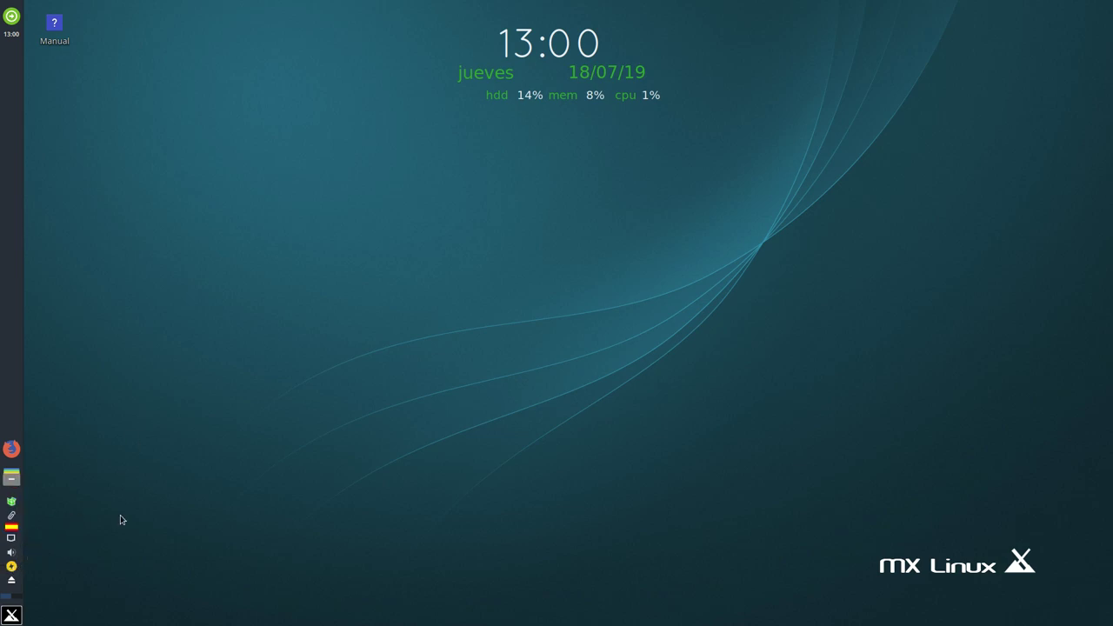
- Switch between the two workspaces, ending on the first one
left_click(17, 597)
left_click(7, 597)
left_click(16, 598)
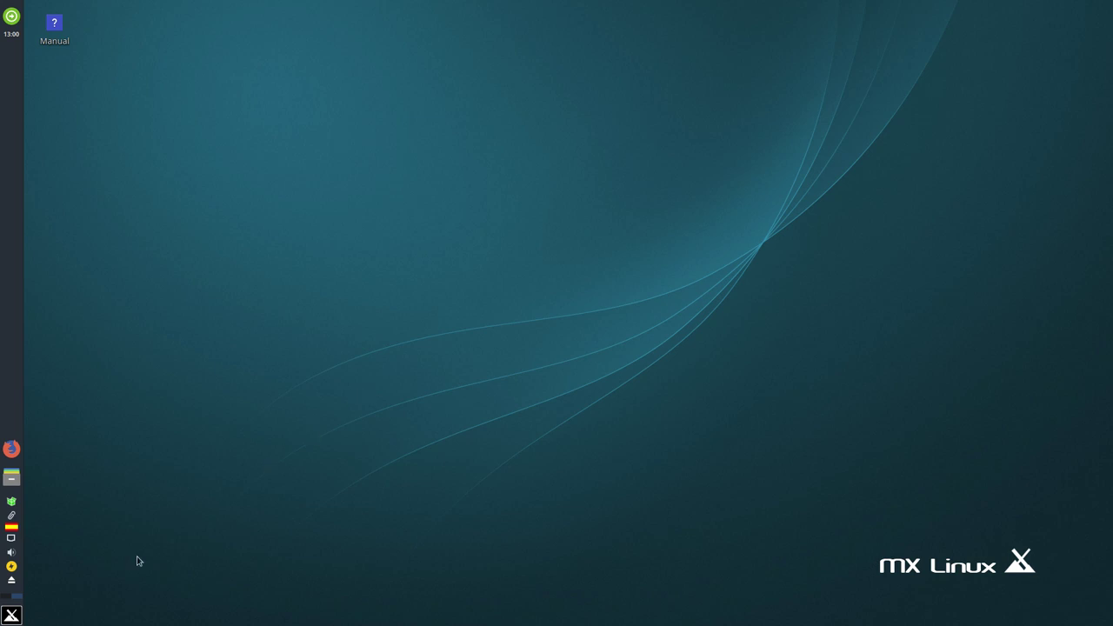
left_click(7, 597)
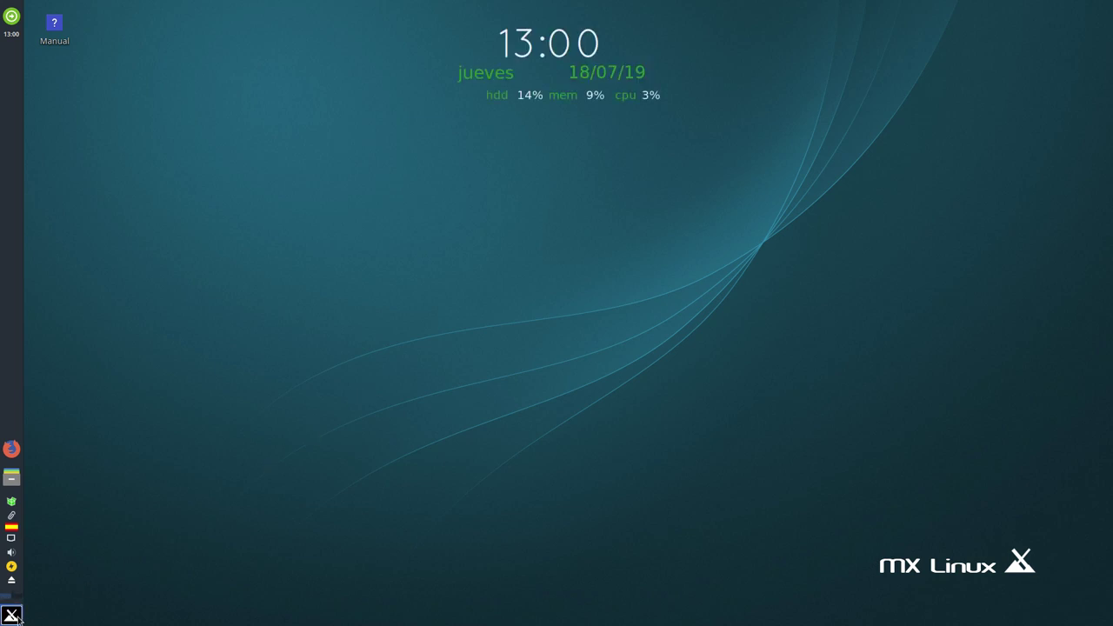
- Review the application menu's favourites, and toggle the Conky desktop system monitor off and back on
left_click(12, 615)
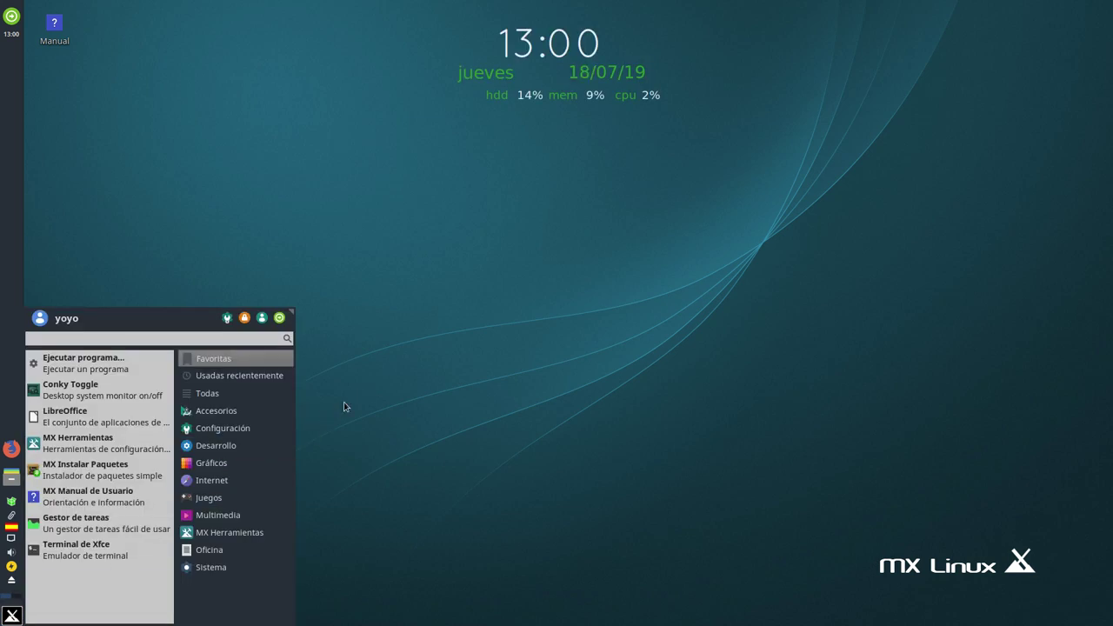
left_click(344, 402)
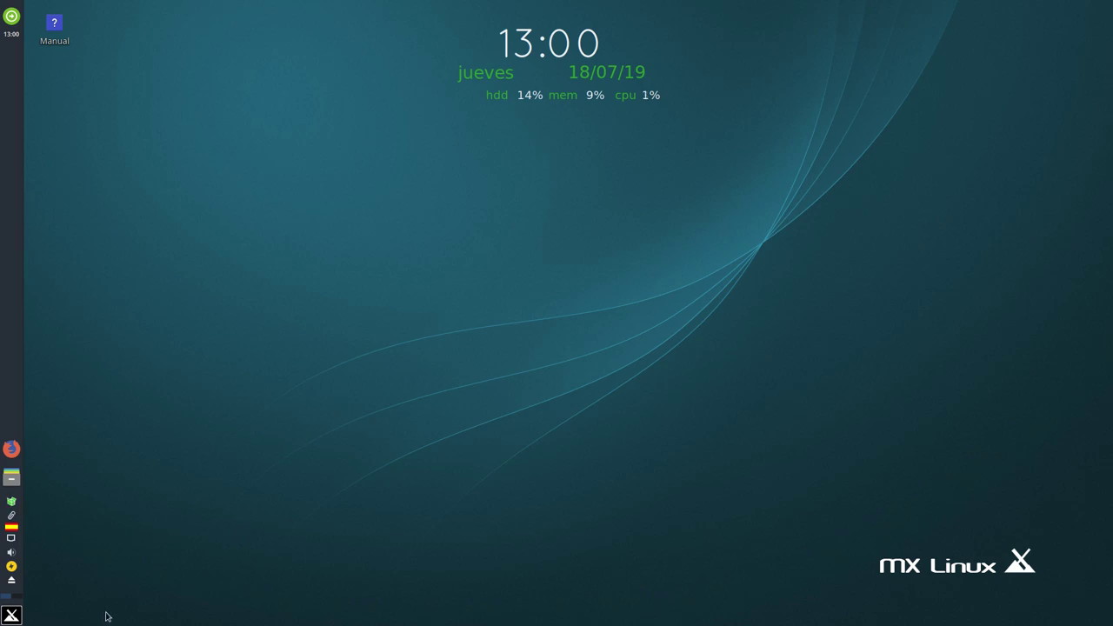
left_click(19, 620)
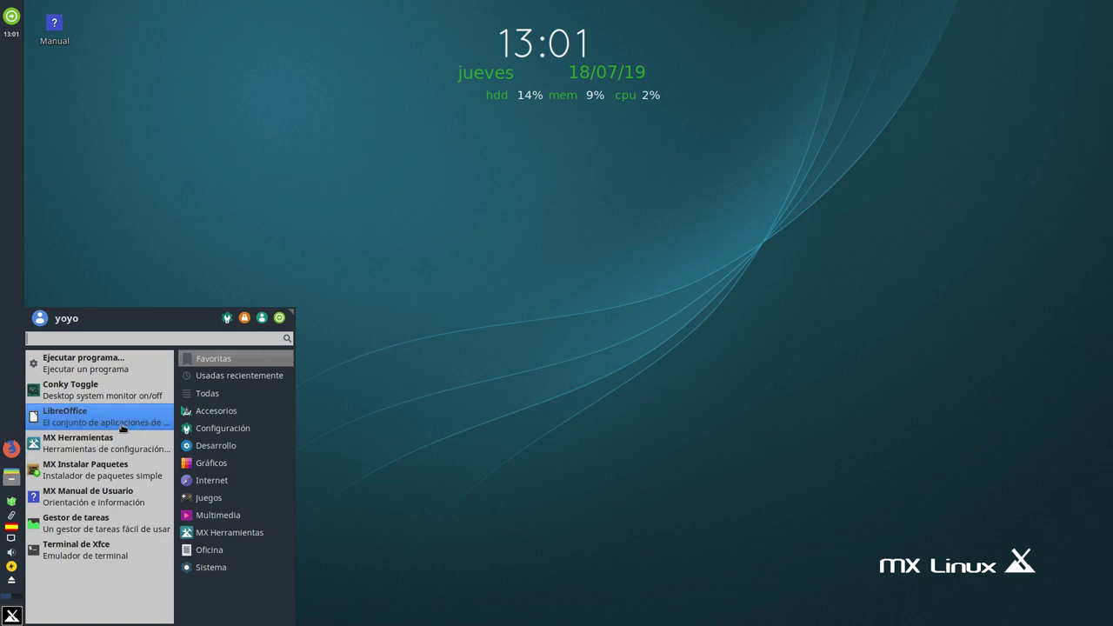
left_click(97, 390)
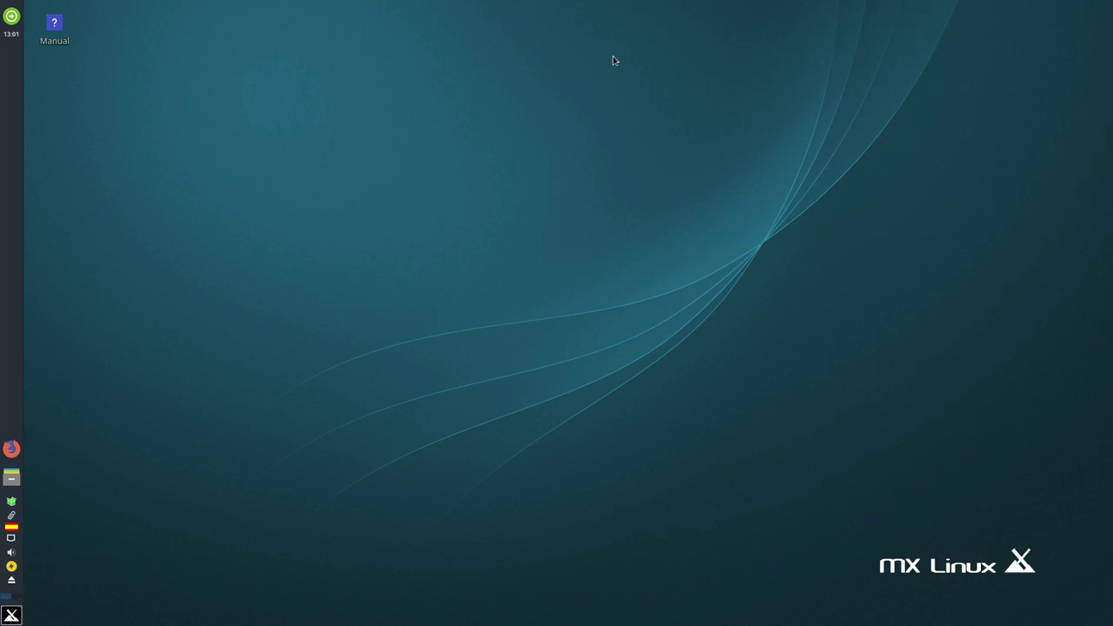
left_click(11, 615)
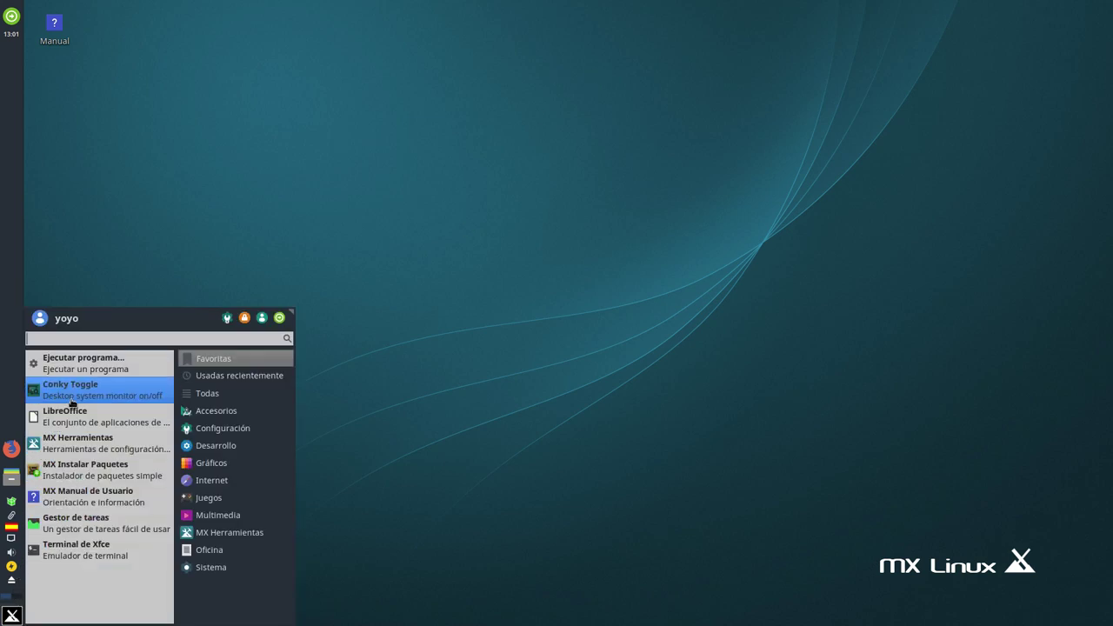
left_click(142, 399)
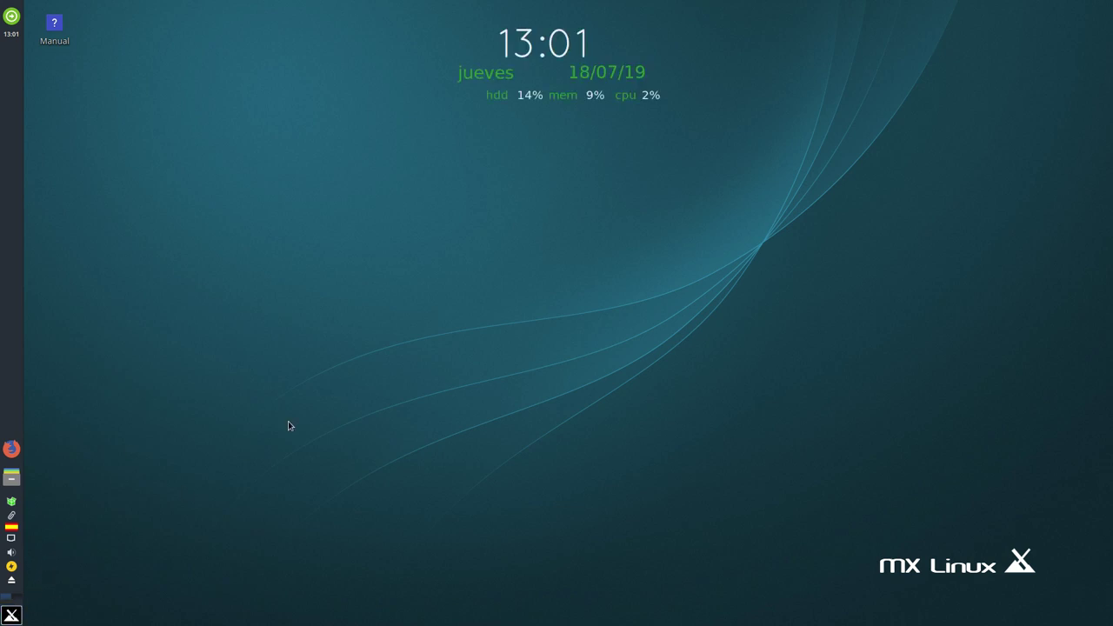
- Try to launch MX Instalar Paquetes from the favourites, entering the administrator password
left_click(12, 616)
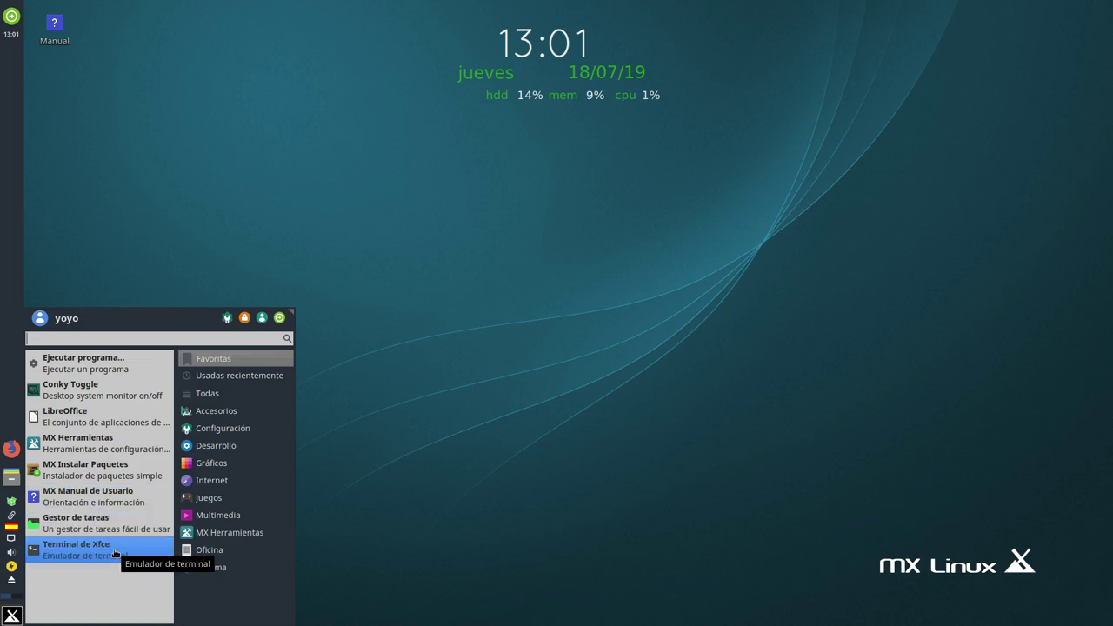
left_click(88, 469)
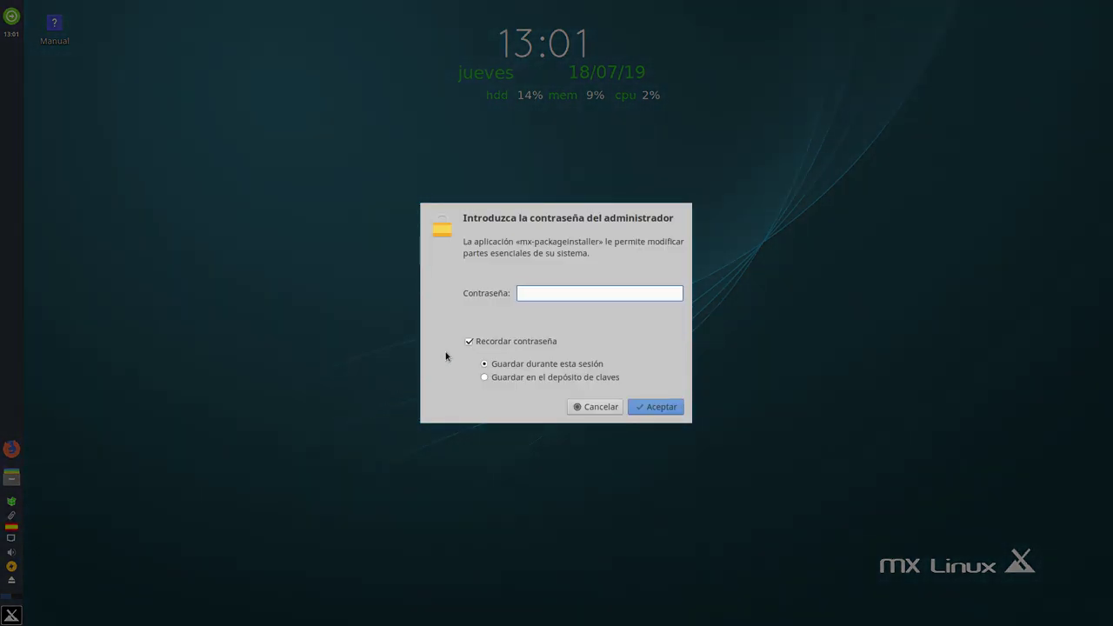
type("•••••••")
key("Return")
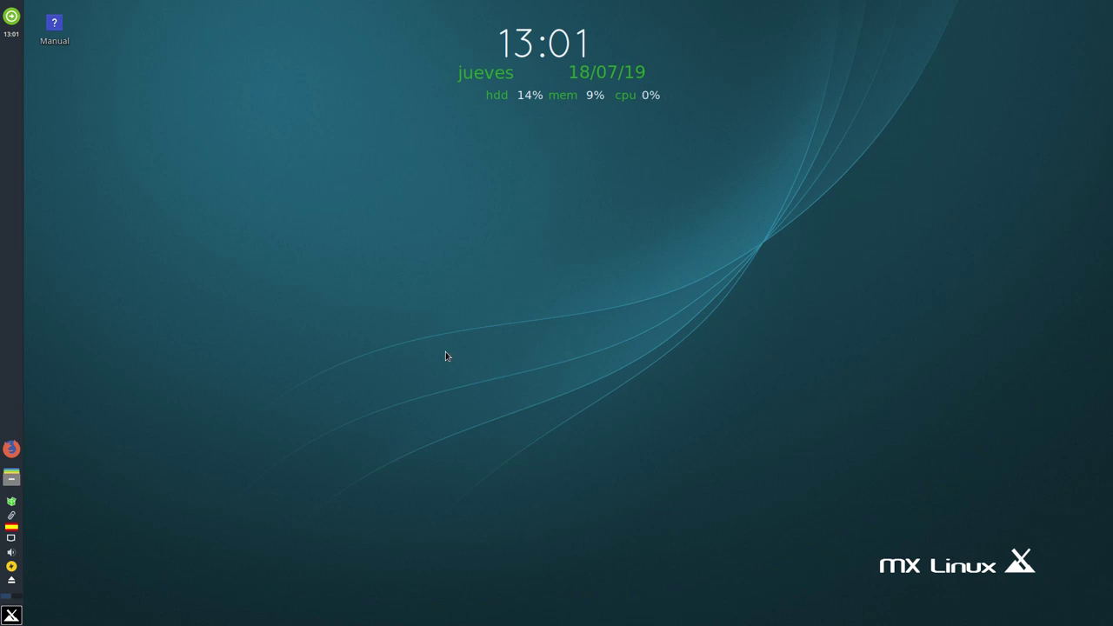
- Launch MX Instalar Paquetes again and authenticate with the administrator password
left_click(17, 617)
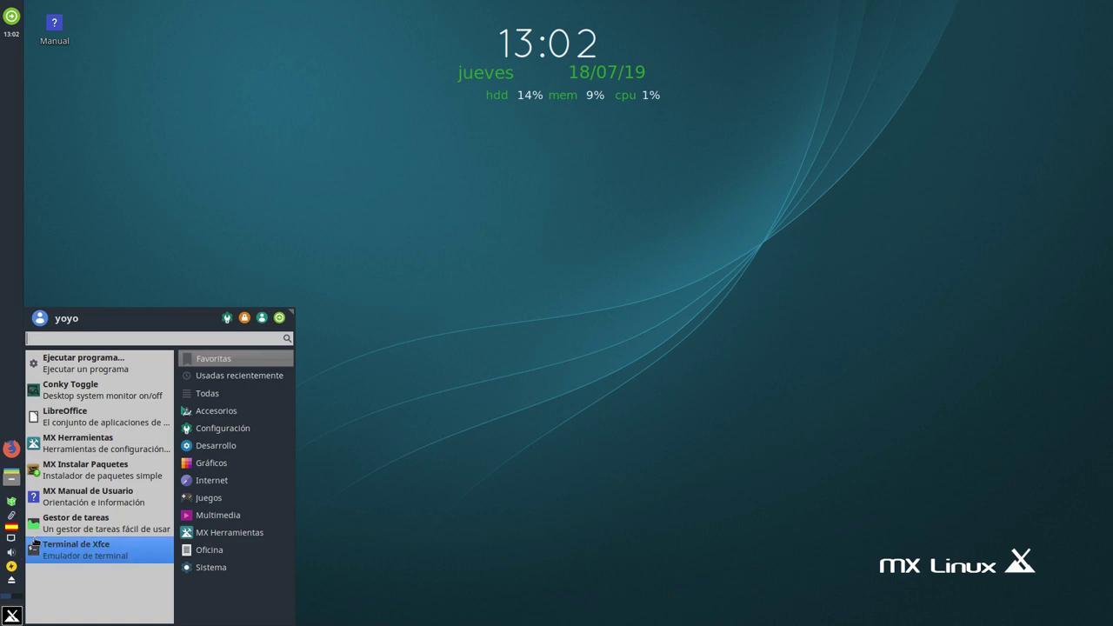
left_click(90, 476)
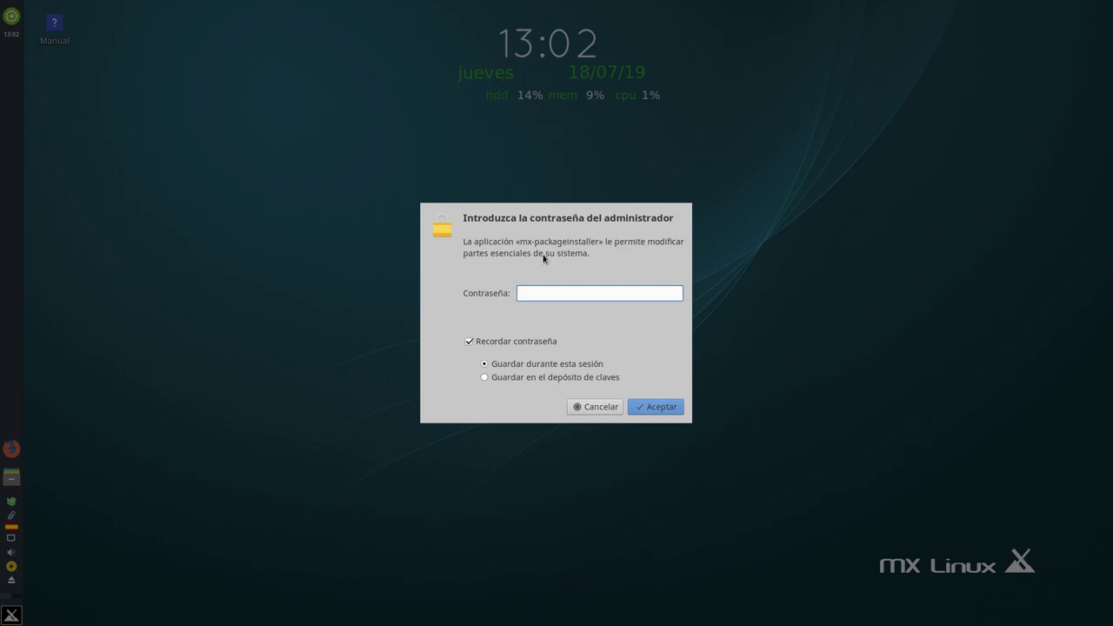
type("*******")
key("Return")
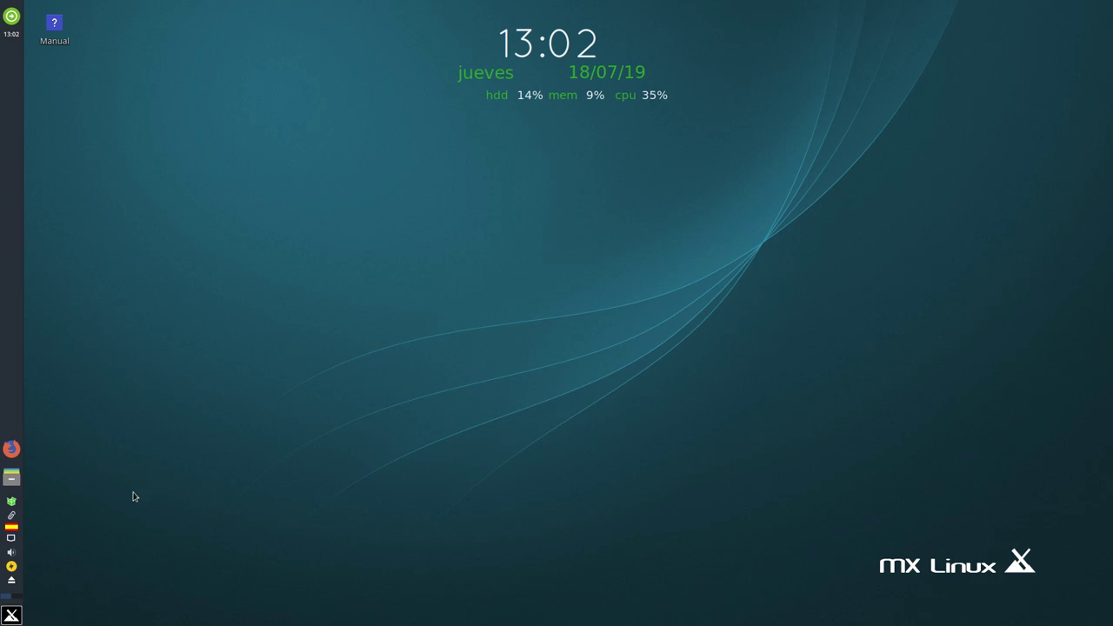
- Enlarge the MX Instalar Paquetes window and move it near the upper centre of the desktop
left_click_drag(507, 133, 415, 149)
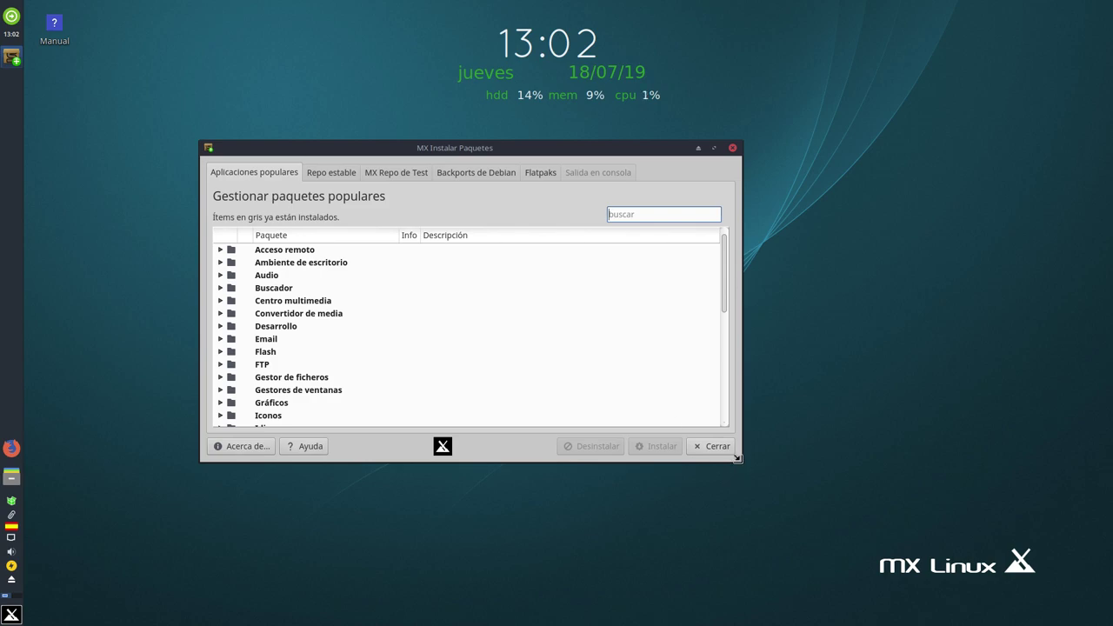
left_click_drag(737, 457, 983, 548)
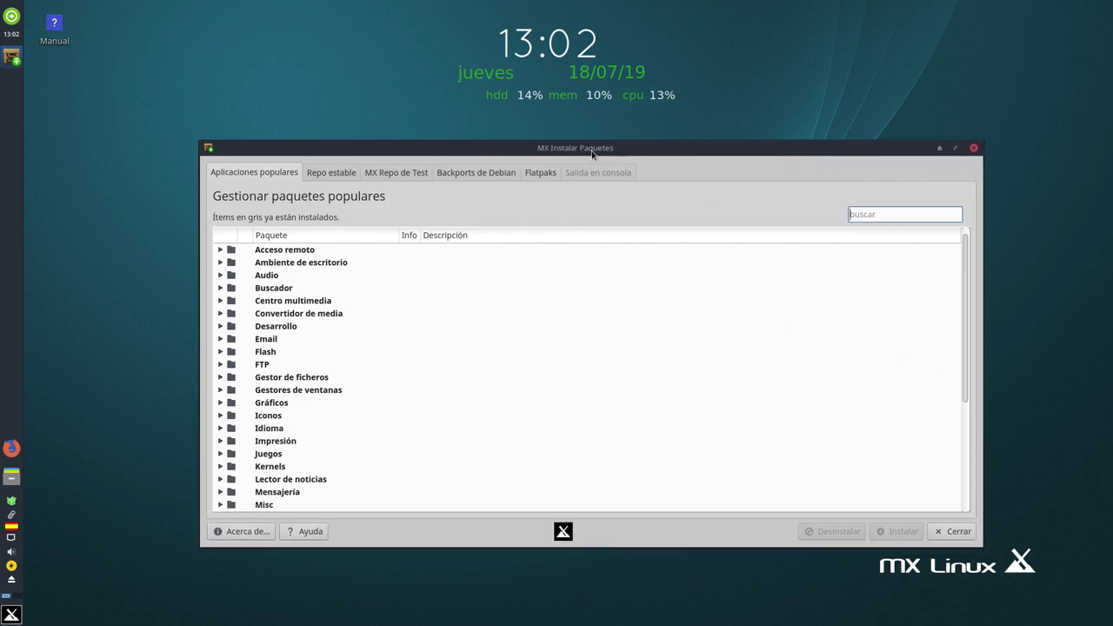
left_click_drag(567, 130, 528, 48)
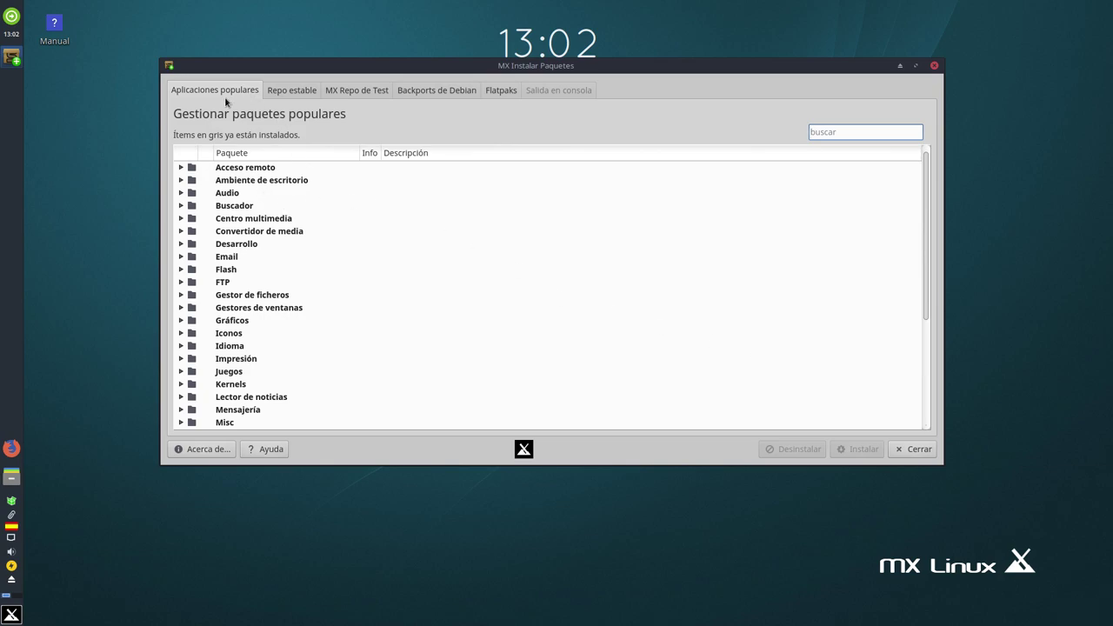
- Examine the Repo estable, MX Repo de Test and Backports de Debian package sources, dismissing their warnings
left_click(266, 94)
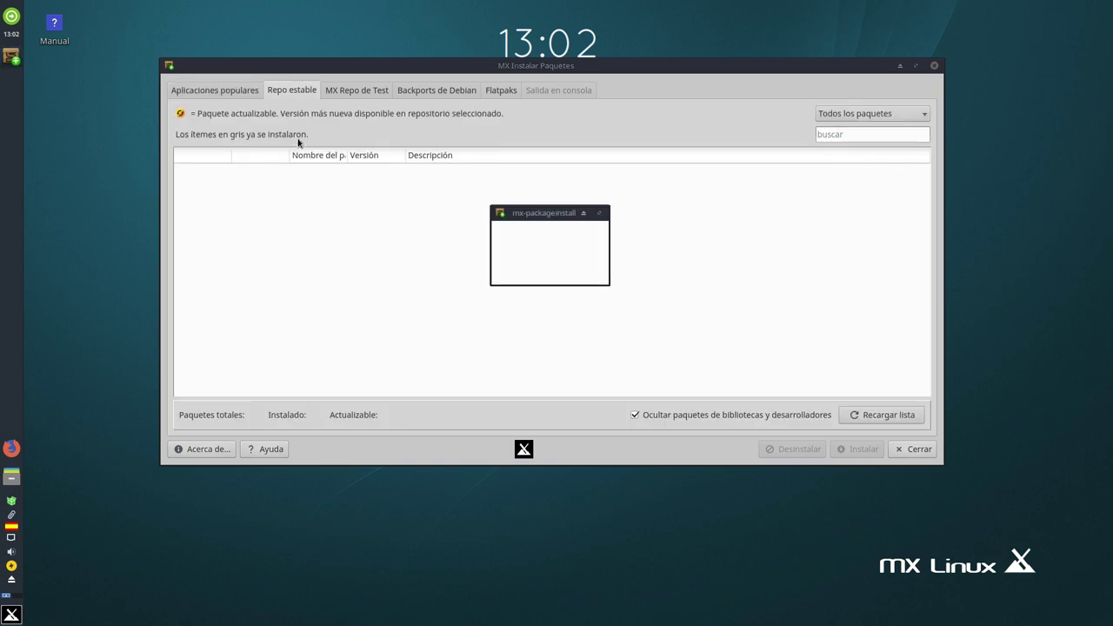
left_click(343, 93)
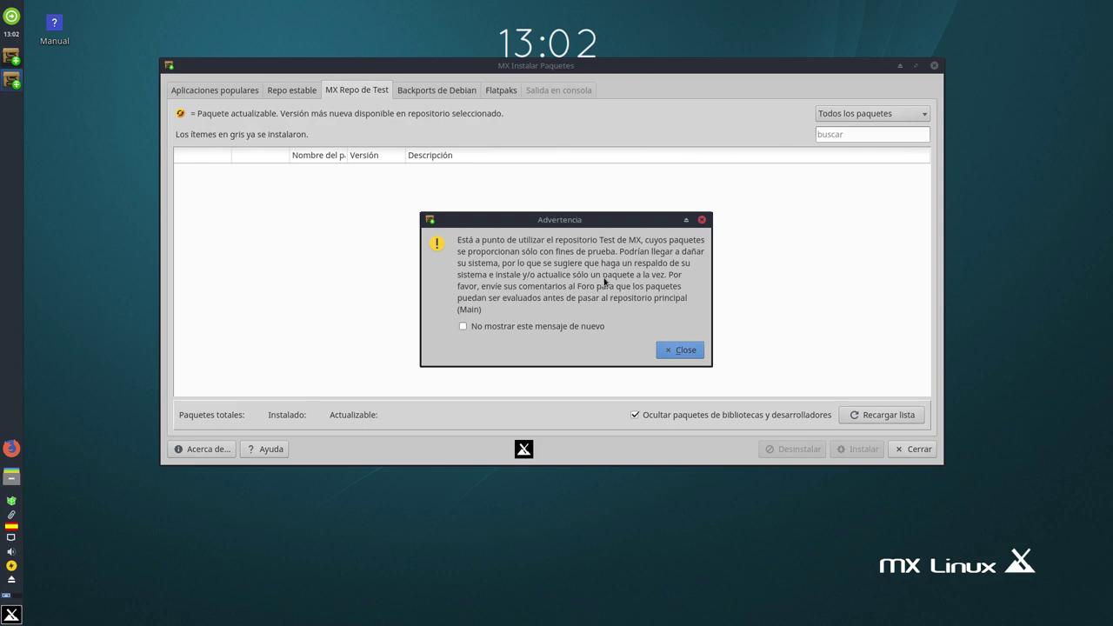
left_click(671, 349)
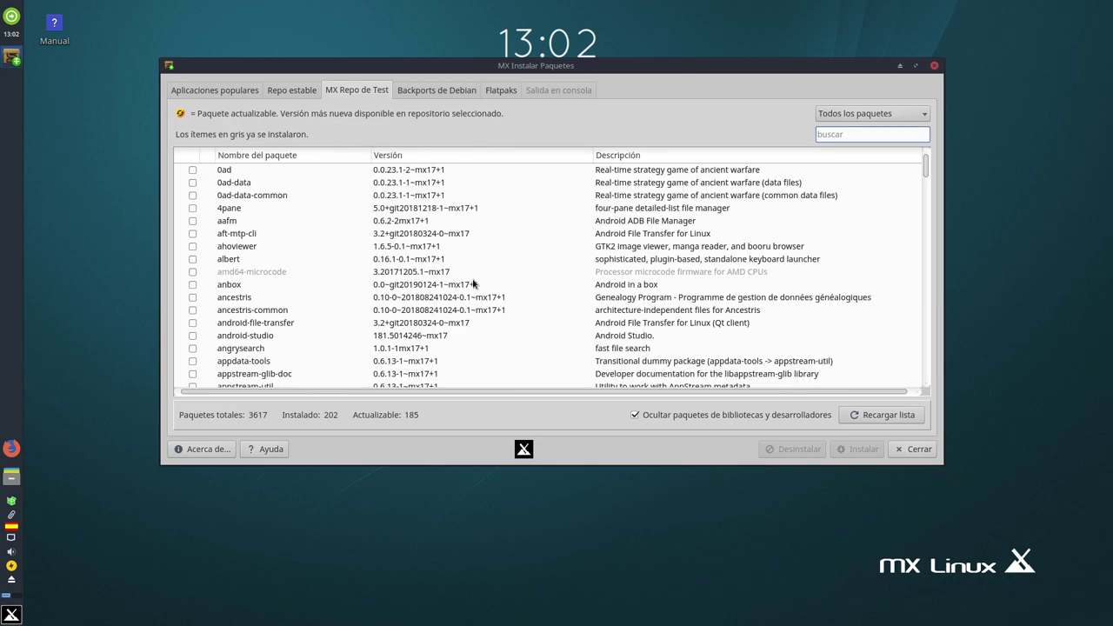
scroll(437, 303, "down", 6)
left_click(442, 91)
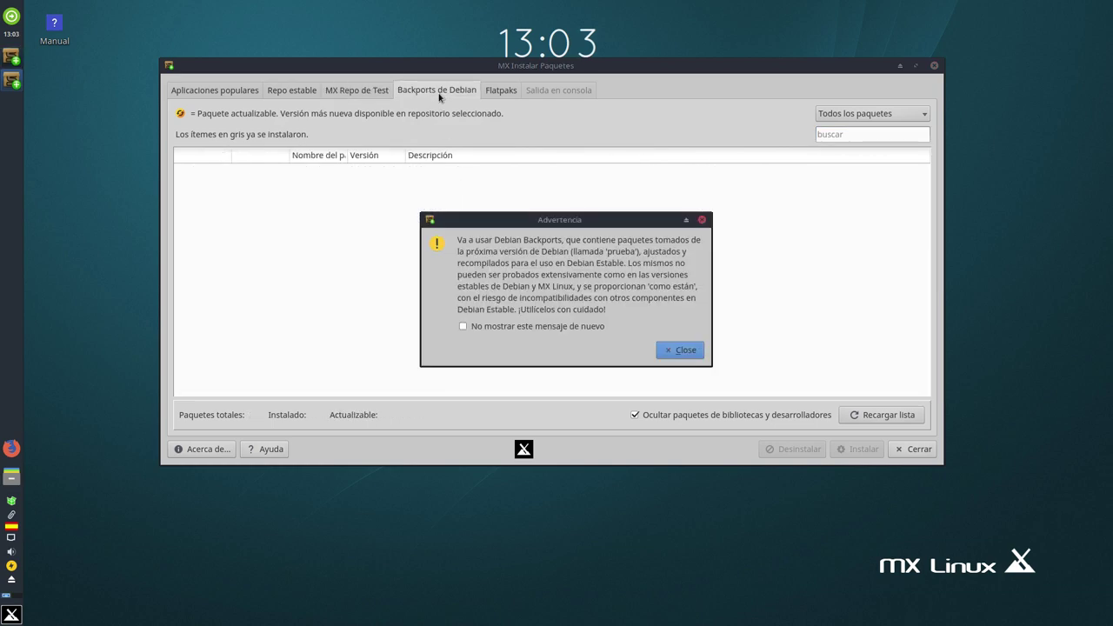
left_click(679, 351)
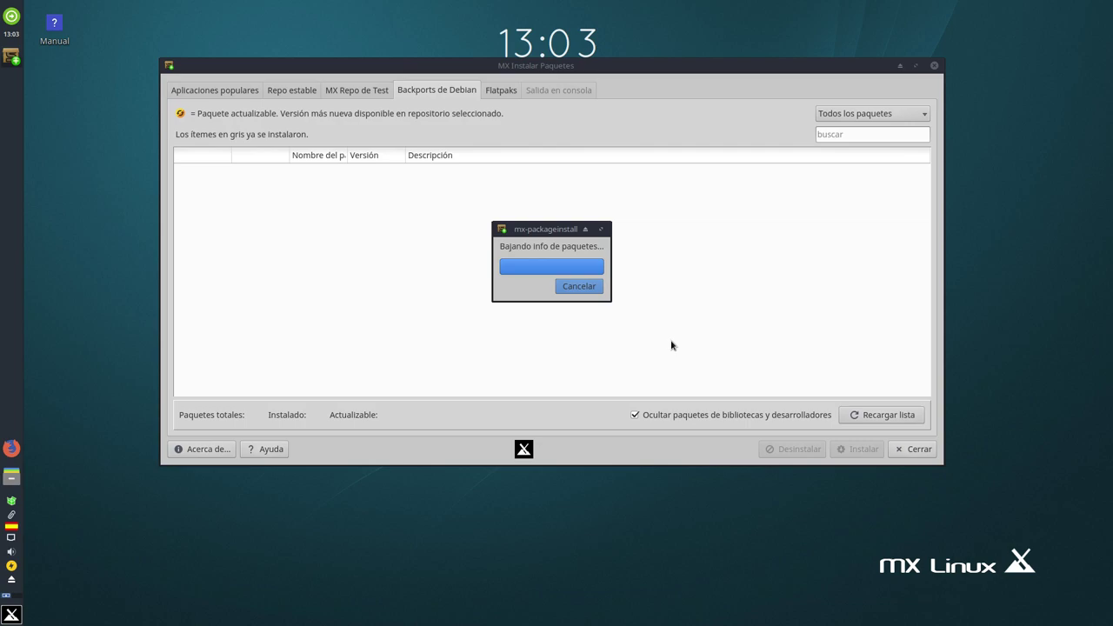
- View the Flatpaks source, dismiss its warning and cancel the root authentication for configuring software repositories
left_click(498, 94)
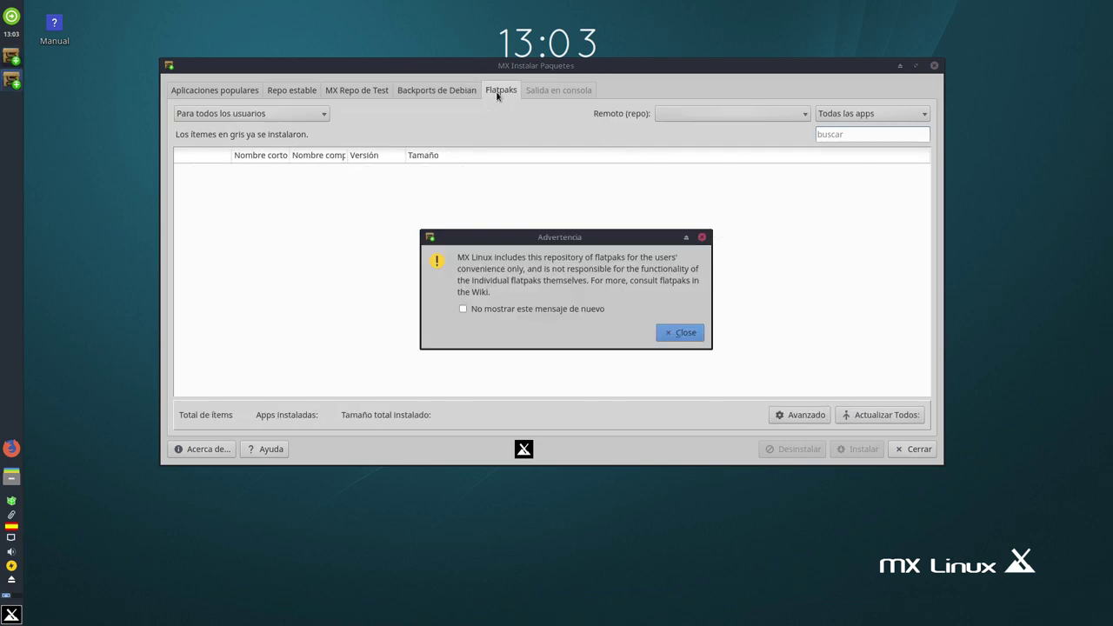
left_click(679, 335)
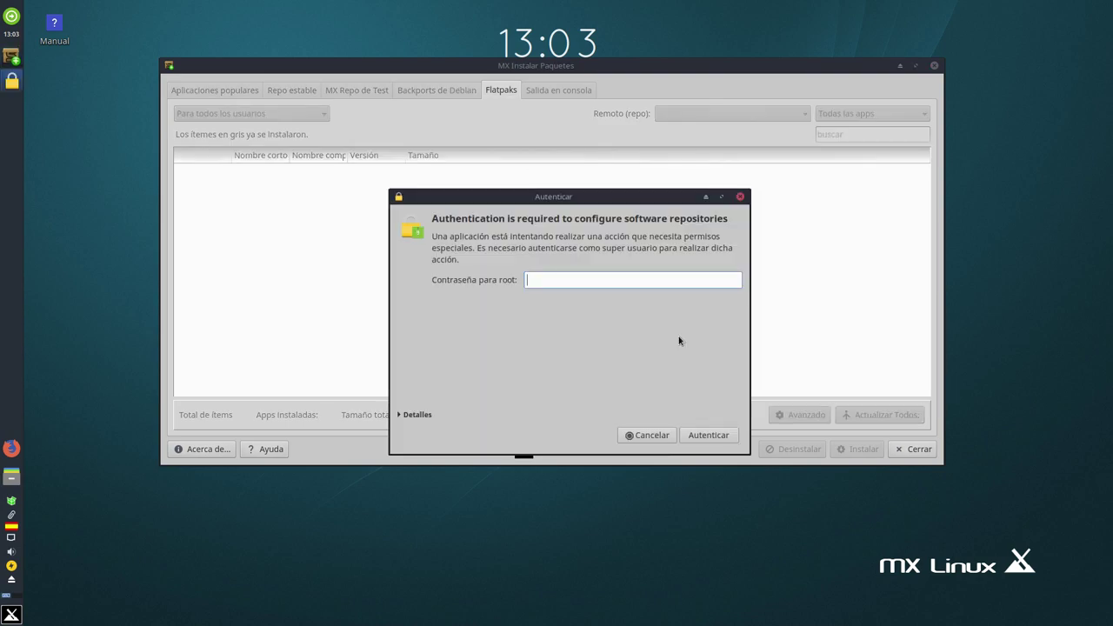
left_click(652, 435)
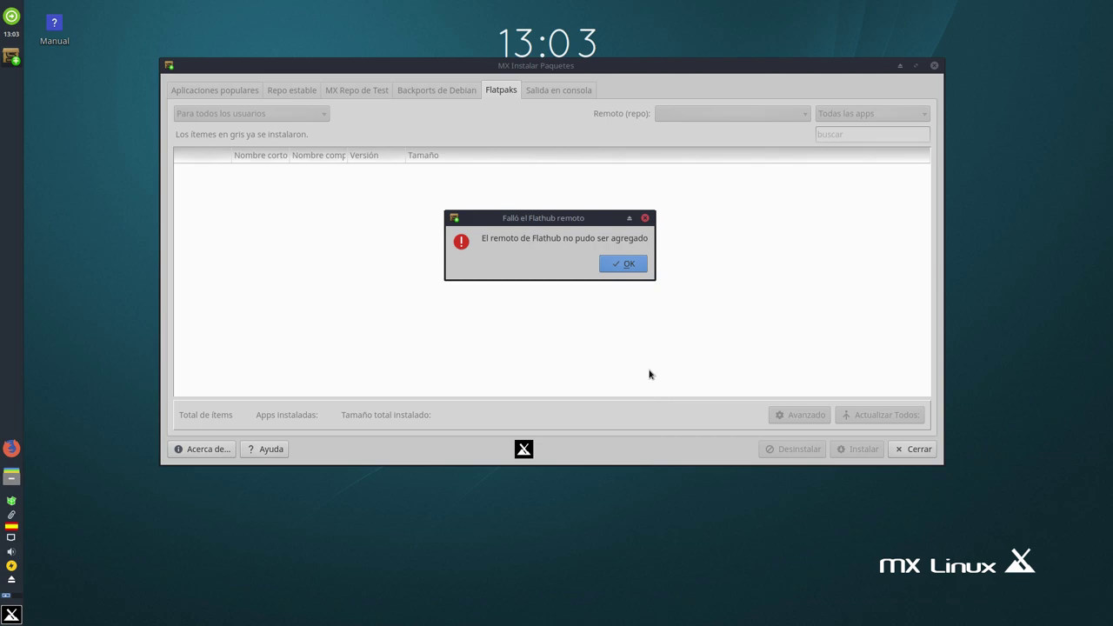
left_click(621, 265)
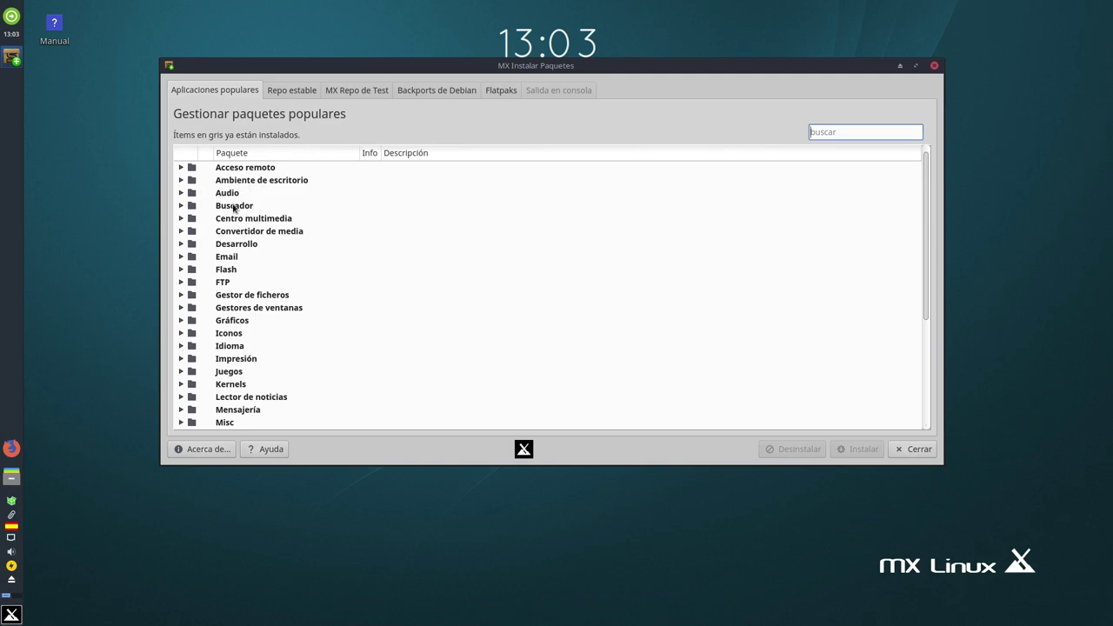
- Install DeaDBeeF from the Audio category of popular applications, accepting its additional packages and dismissing the completion message
left_click(181, 194)
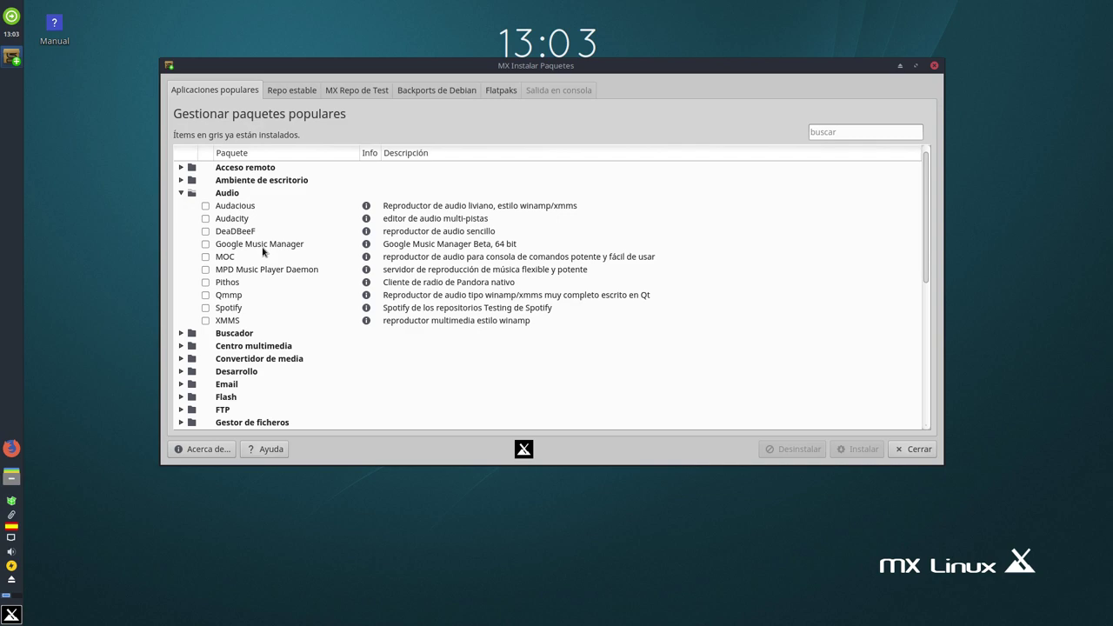
left_click(206, 232)
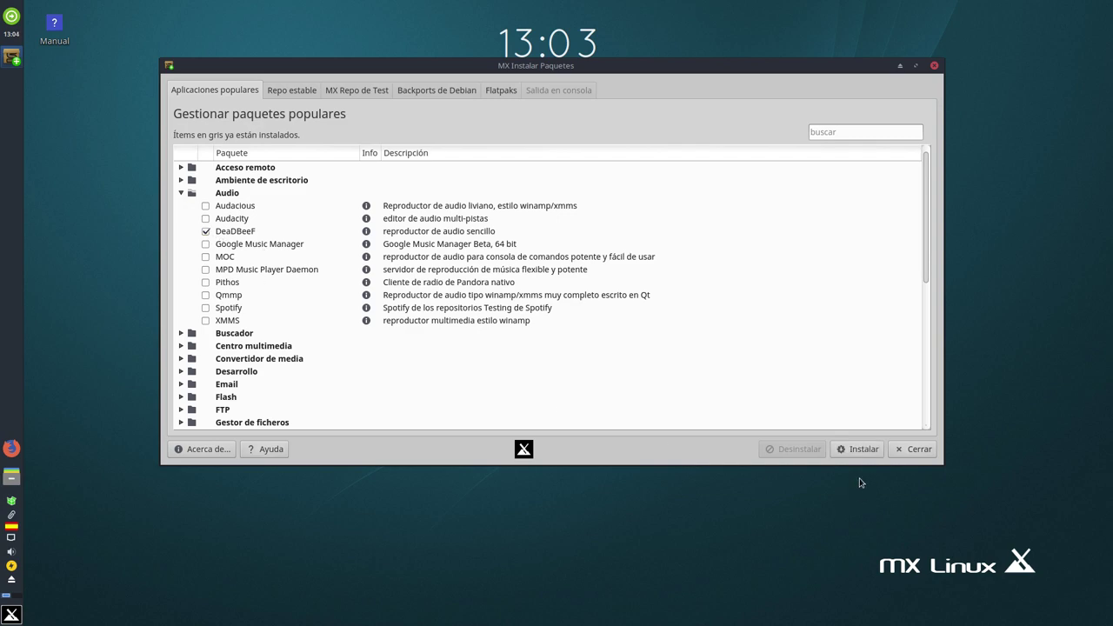
left_click(859, 448)
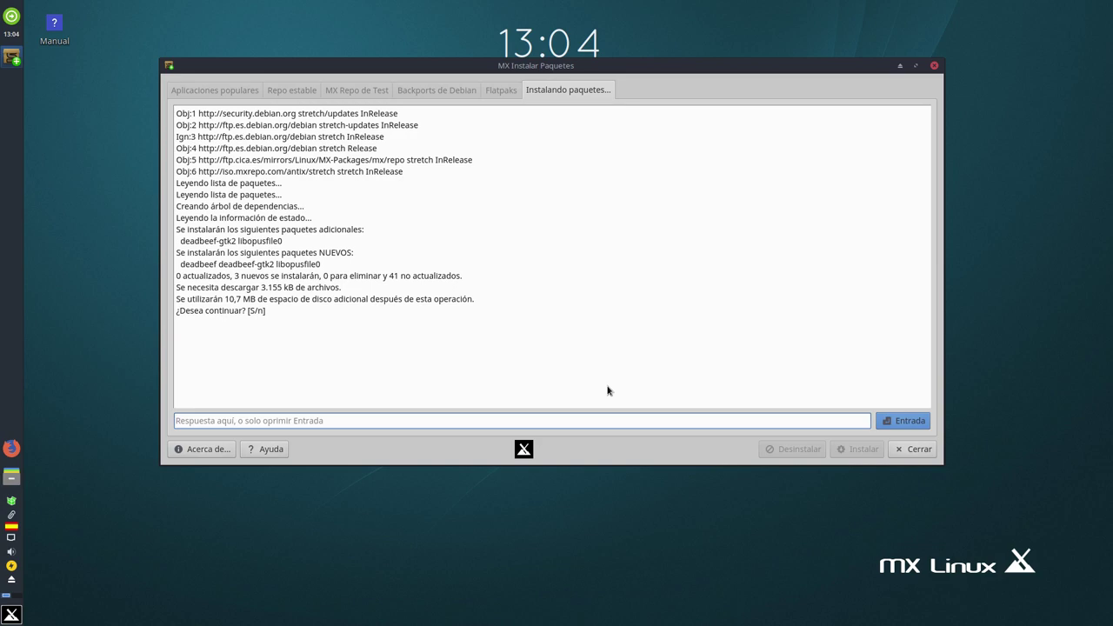
key("Return")
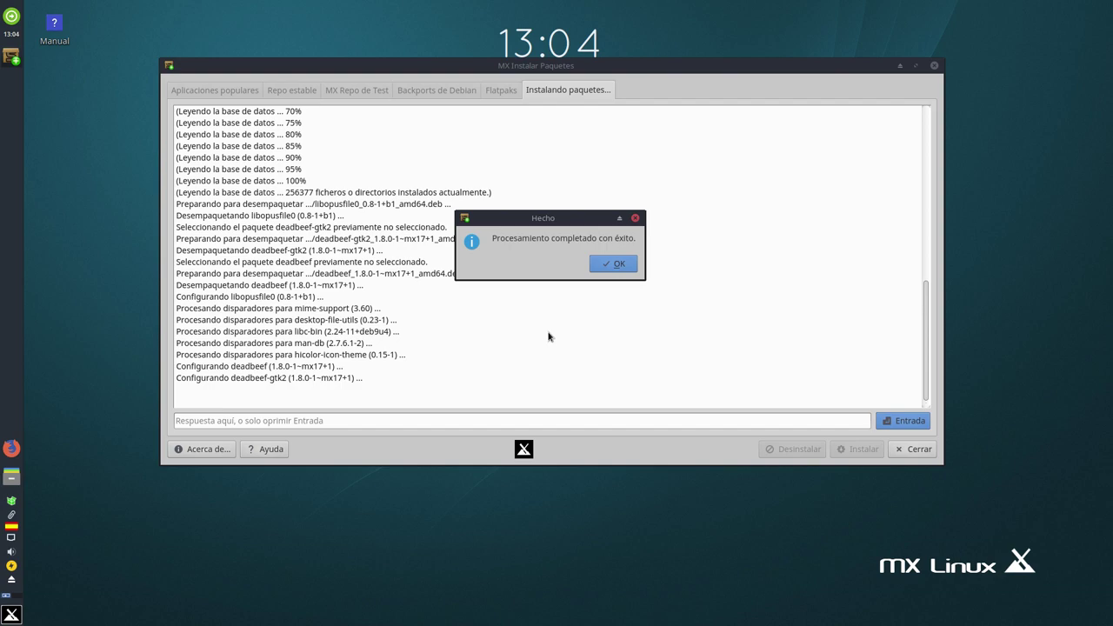
left_click(611, 266)
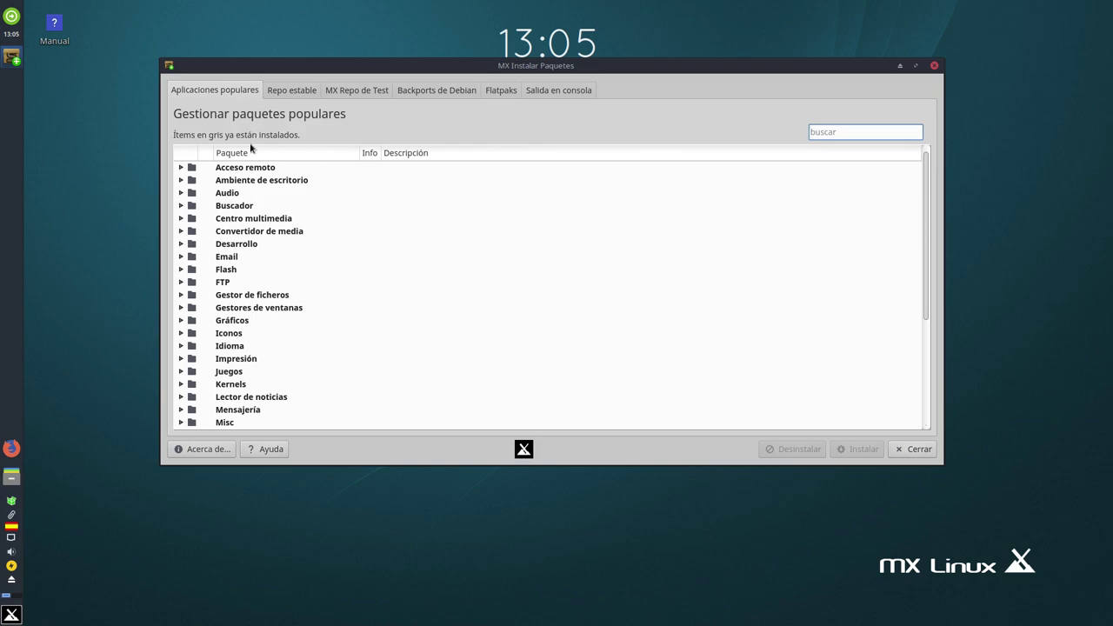
- View the Repo estable package source, return to Aplicaciones populares and close MX Instalar Paquetes
left_click(282, 95)
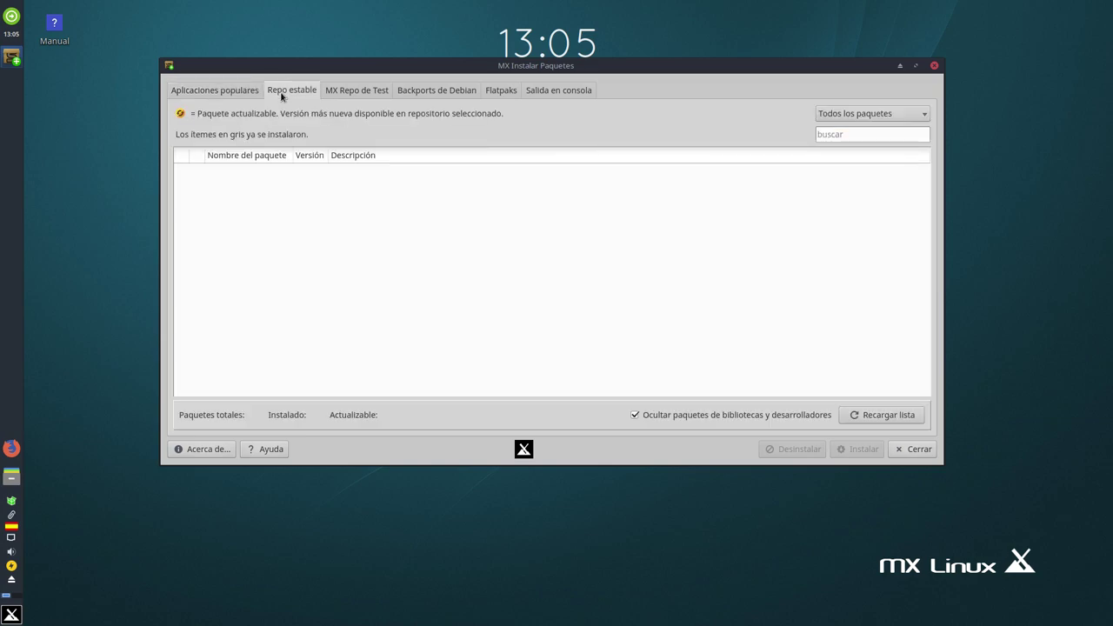
left_click(227, 94)
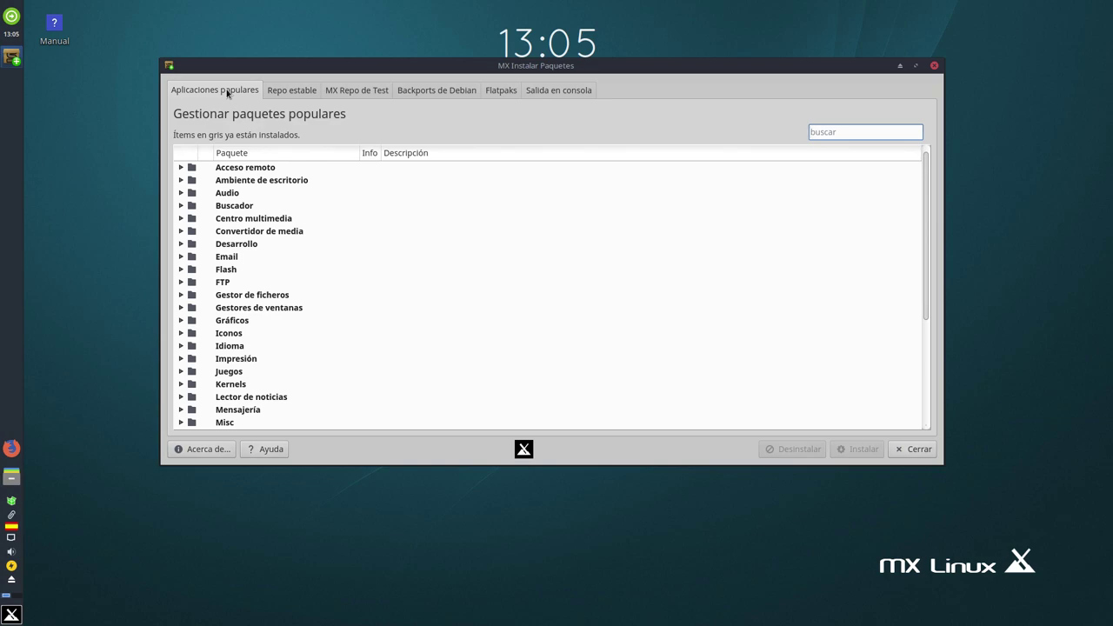
left_click(934, 65)
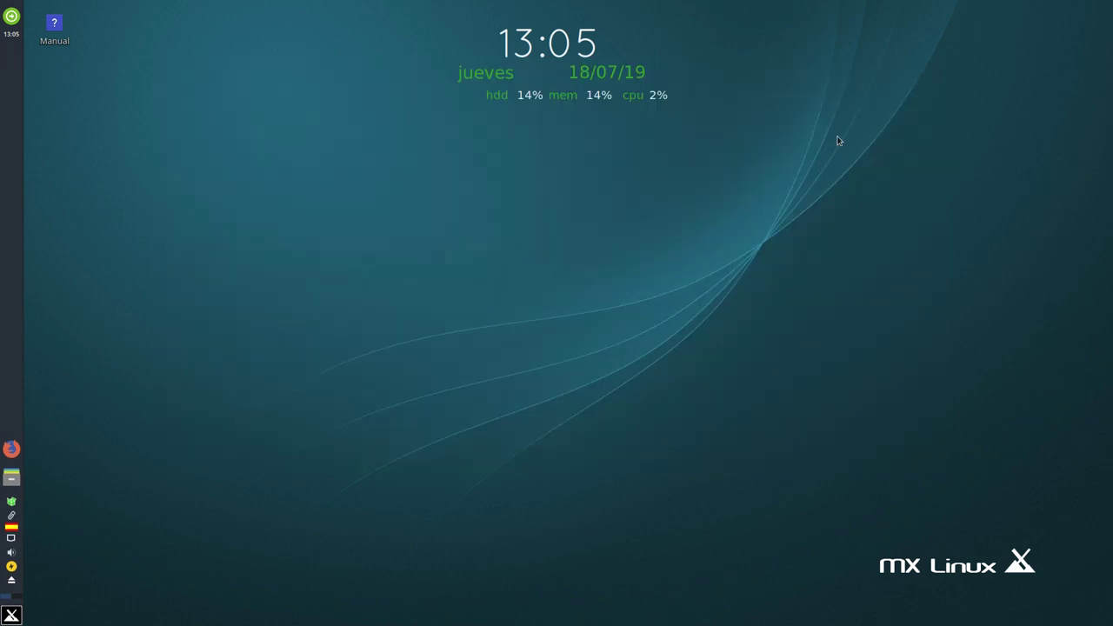
- Launch MX Herramientas from the favourites and move its unrolled window just below the desktop clock
left_click(10, 615)
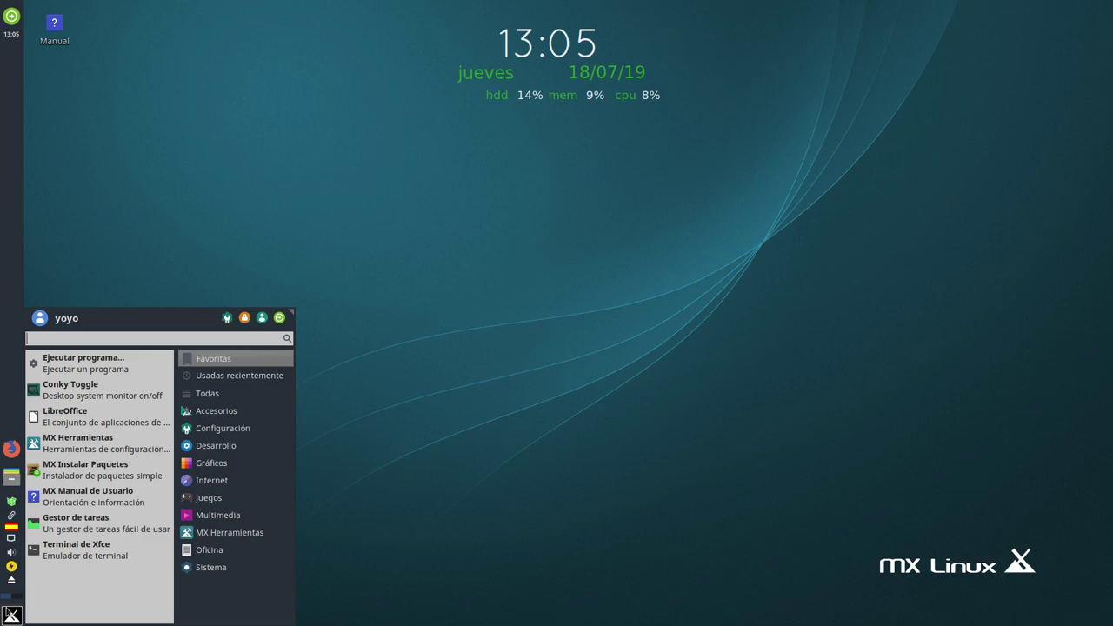
left_click(102, 454)
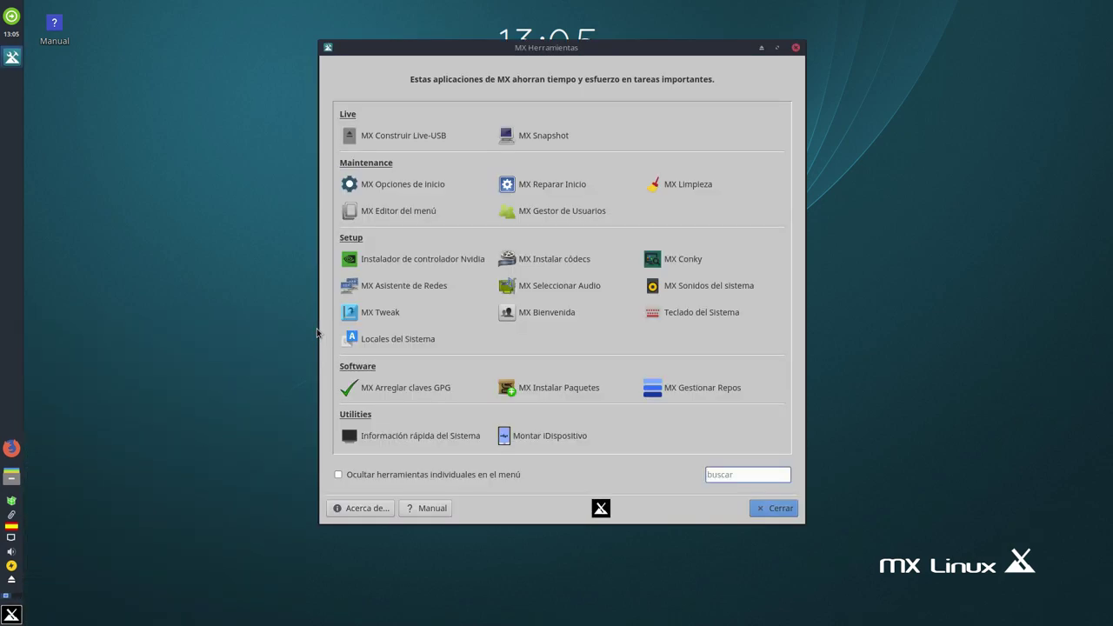
left_click_drag(545, 50, 511, 52)
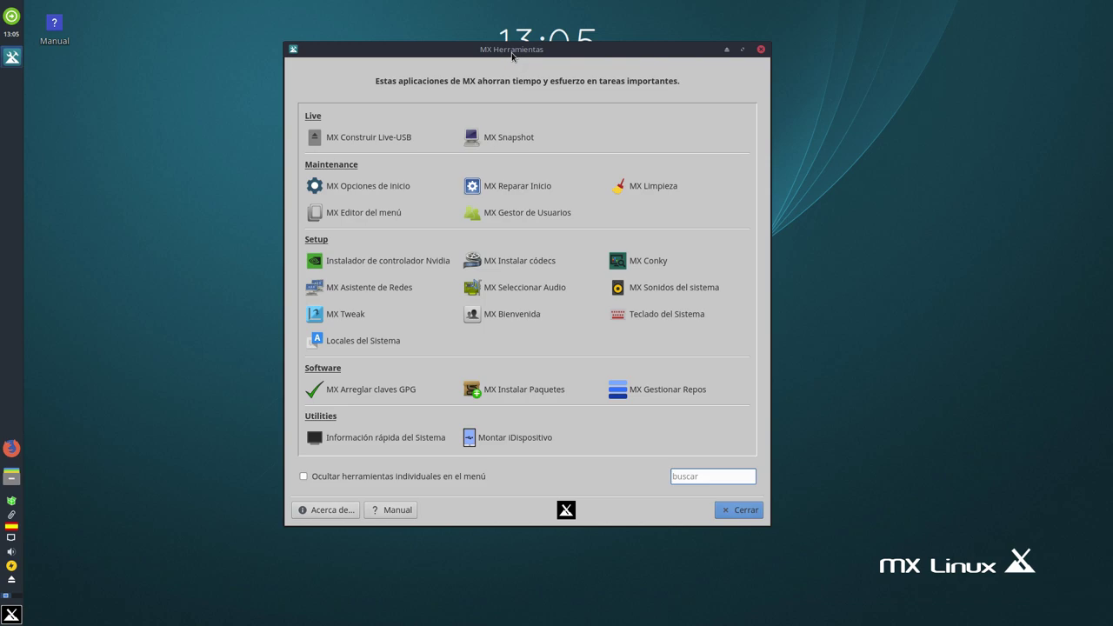
double_click(512, 54)
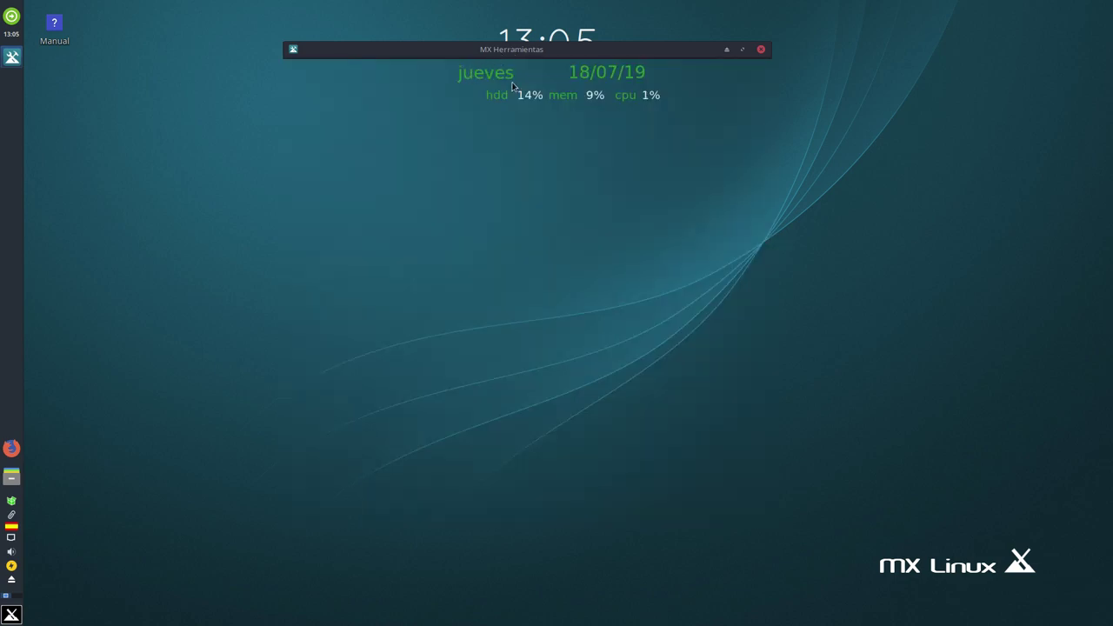
double_click(591, 50)
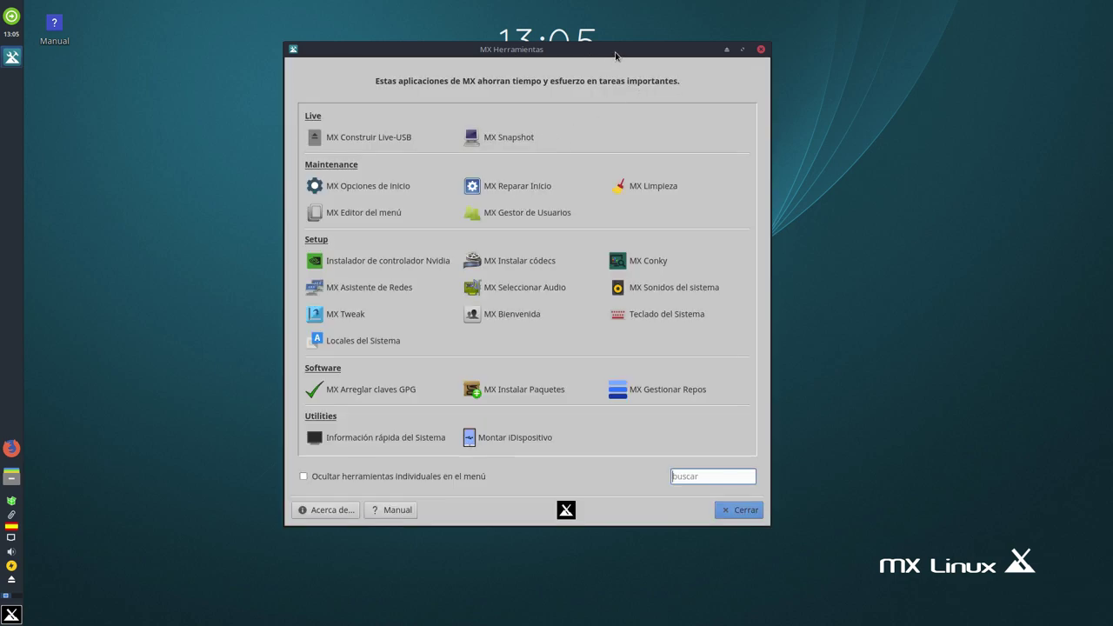
left_click_drag(611, 52, 627, 85)
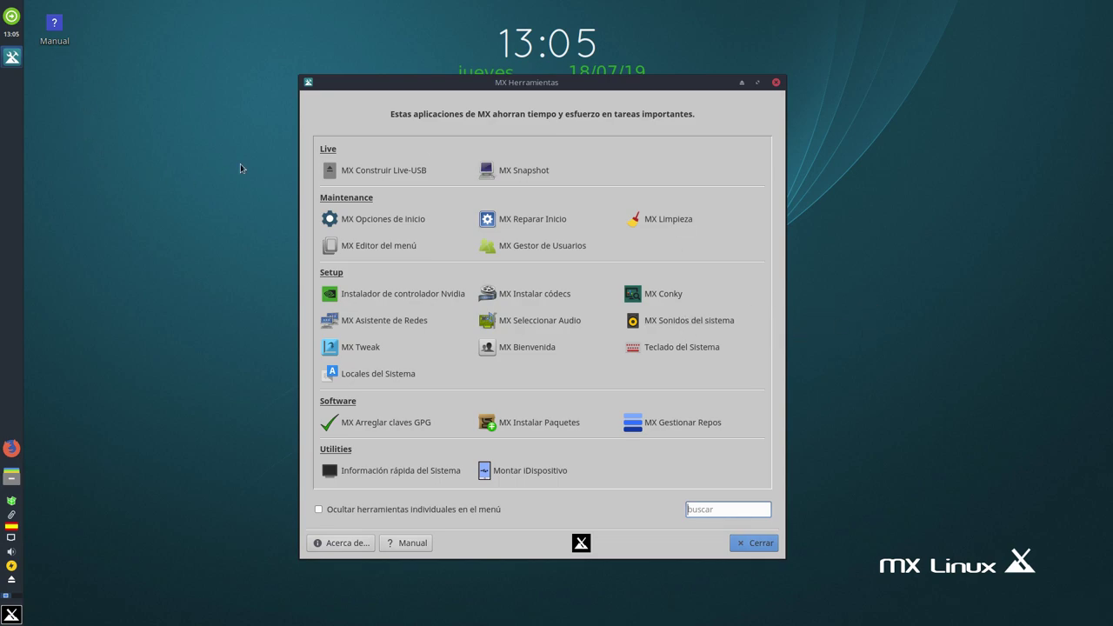
- View the MX Construir Live-USB options, then close the tool and its permissions notice
left_click(387, 178)
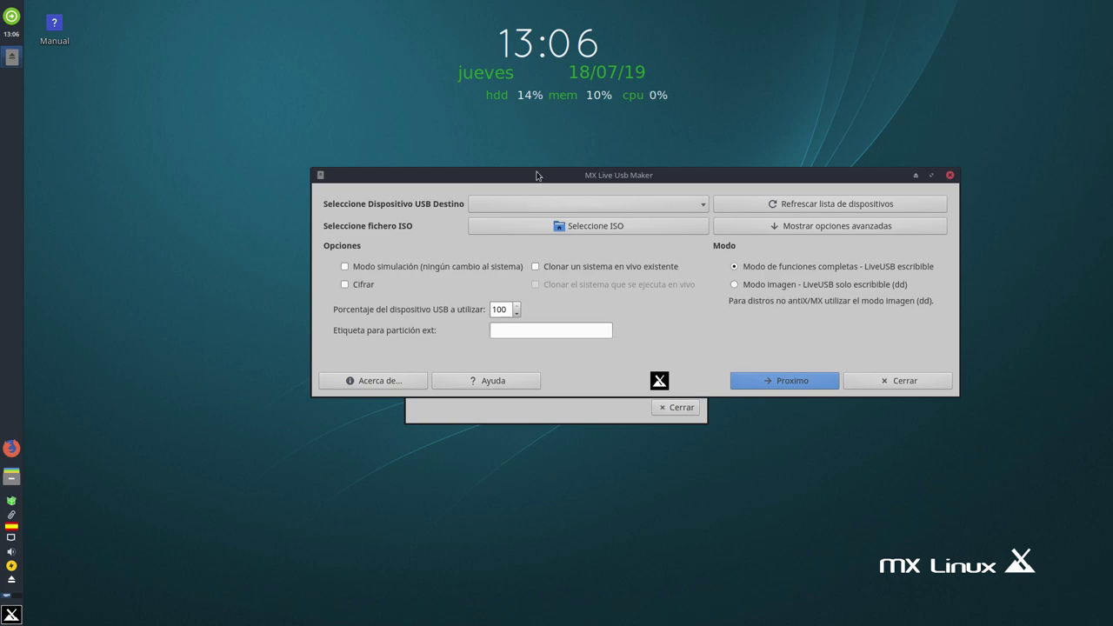
left_click_drag(556, 176, 441, 125)
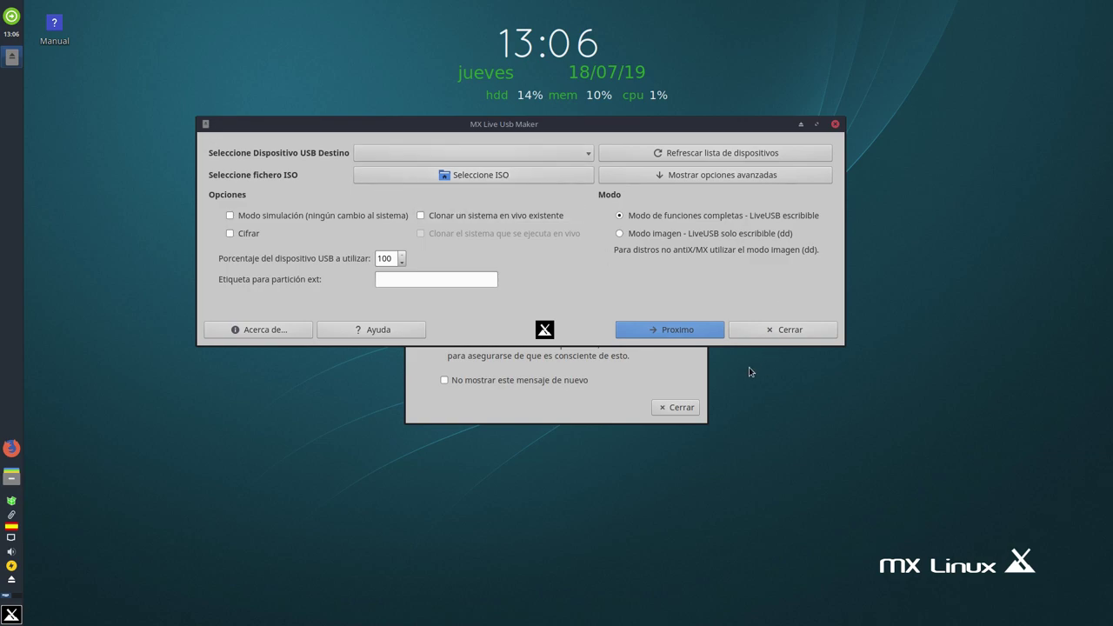
left_click(793, 330)
left_click(677, 409)
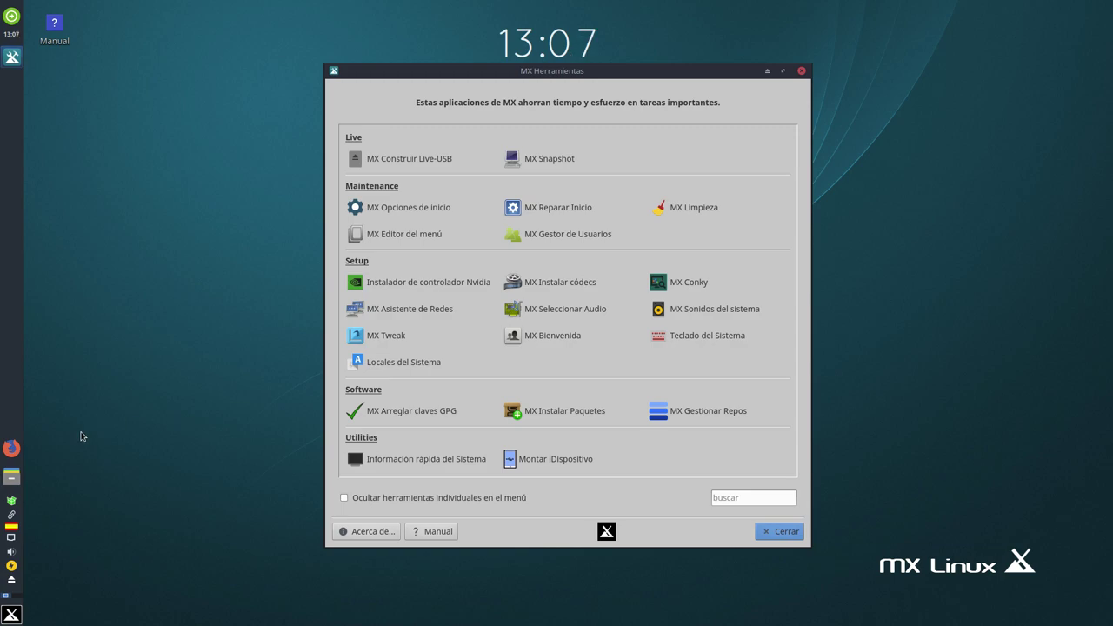
- View the settings in MX Opciones de inicio and MX Reparar Inicio, closing each tool and its permissions notice without applying anything
left_click(418, 209)
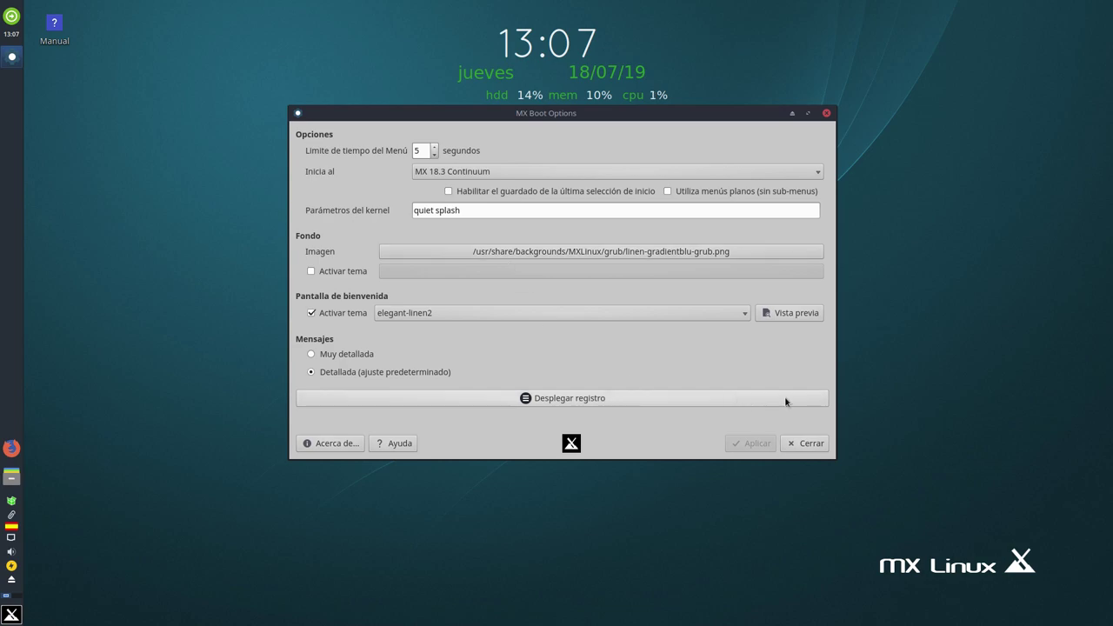
left_click(807, 444)
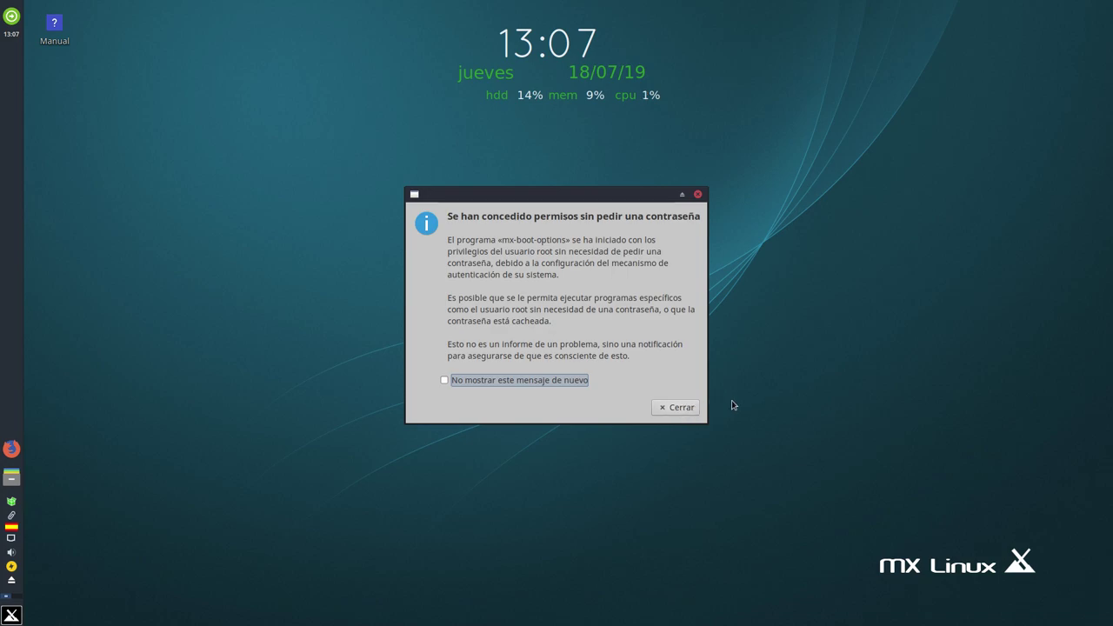
left_click(690, 414)
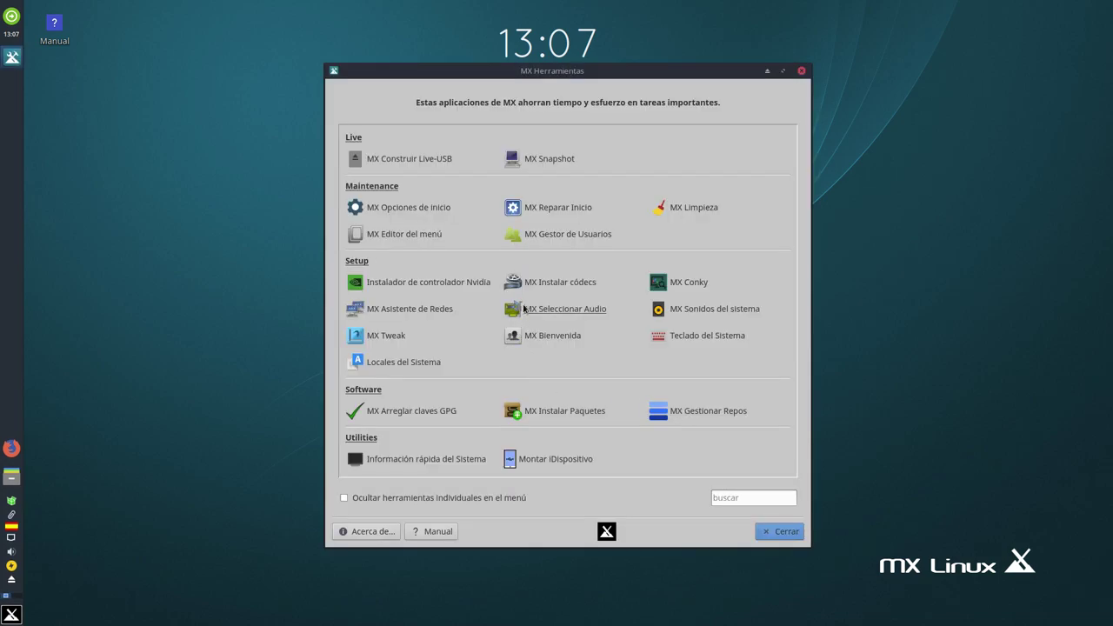
left_click(577, 209)
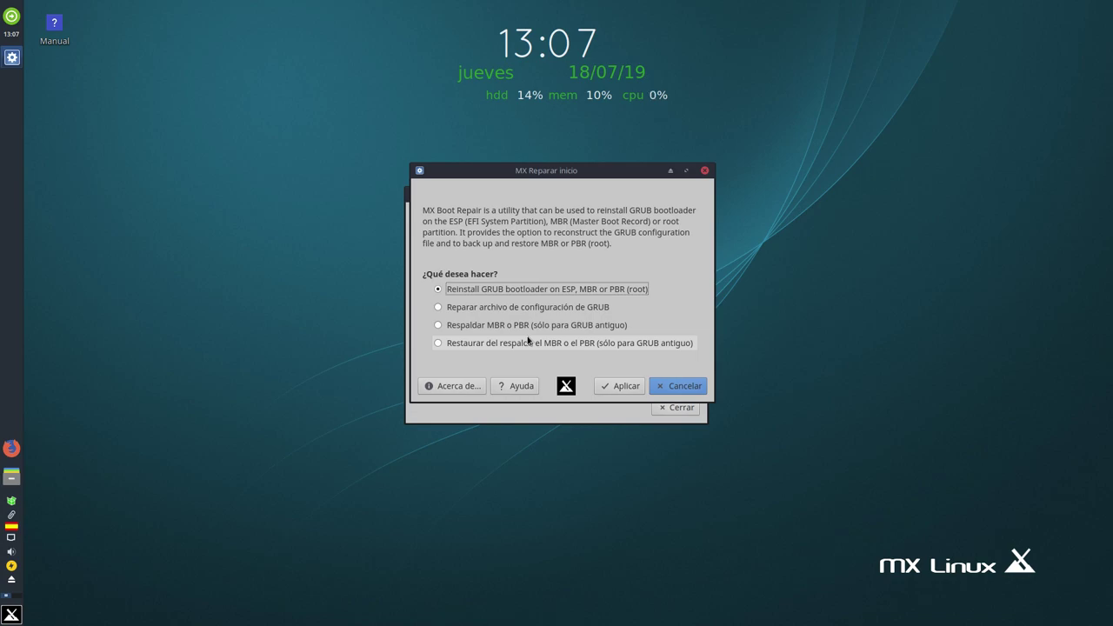
left_click(704, 170)
left_click(698, 195)
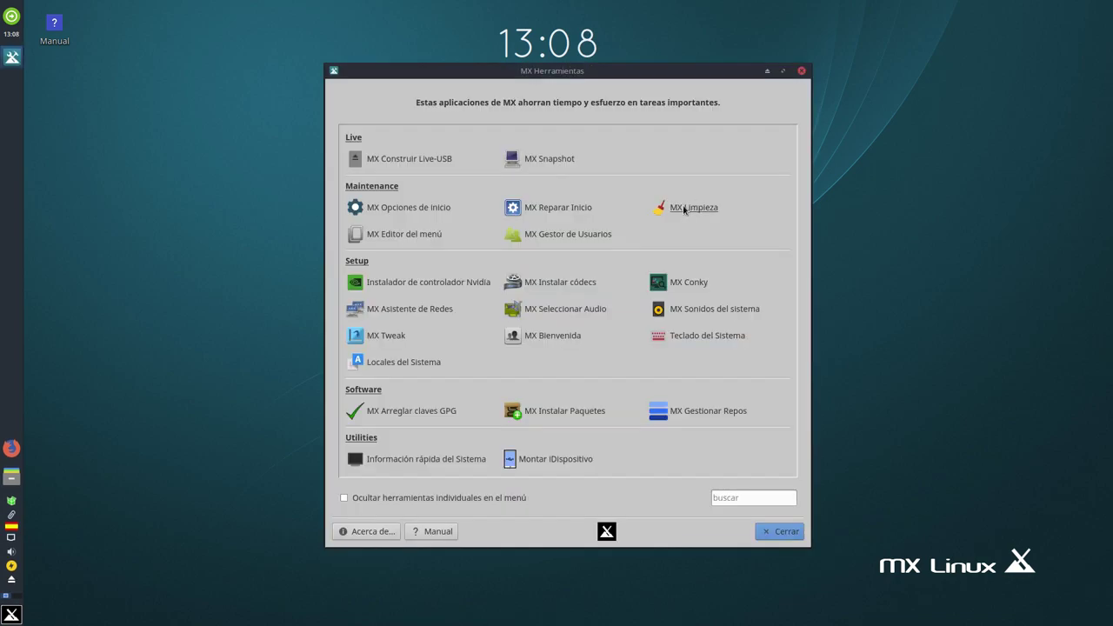
- View the cleanup options in MX Limpieza, then close the tool and its permissions notice
left_click(675, 210)
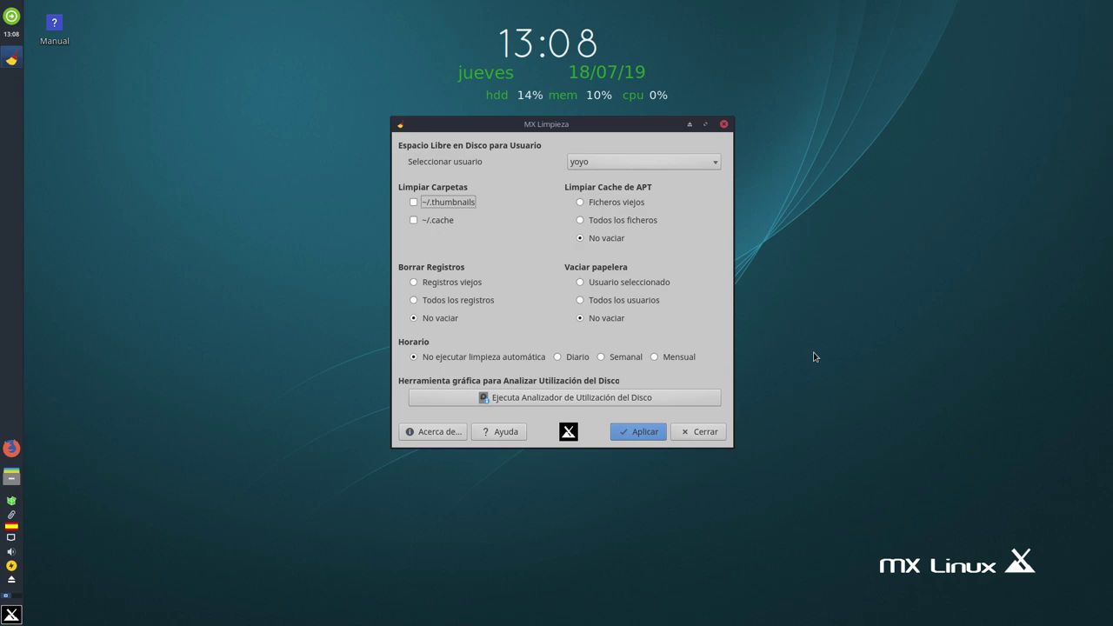
left_click(711, 434)
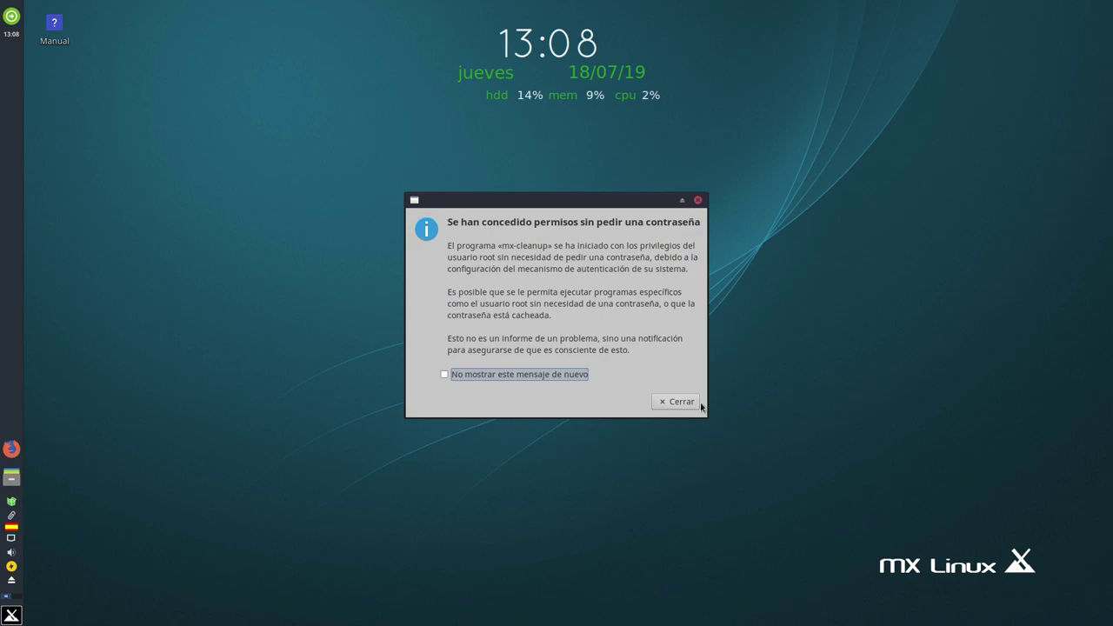
left_click(696, 404)
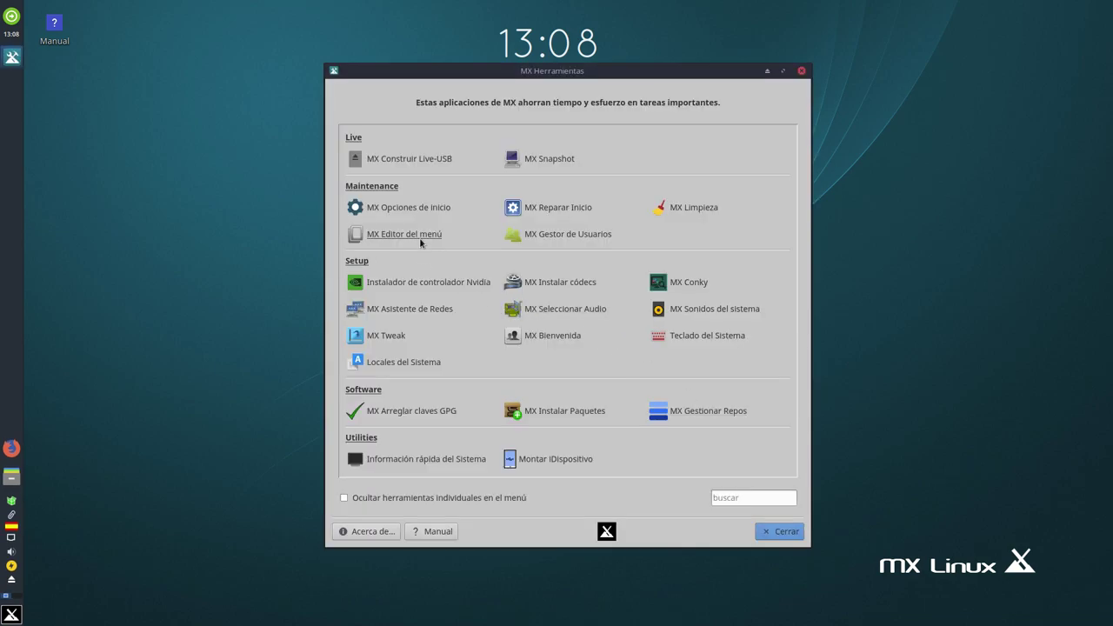
- Examine the first Catfish File Search entry under Accessories in MX Editor del menú and close the editor without saving
left_click(421, 234)
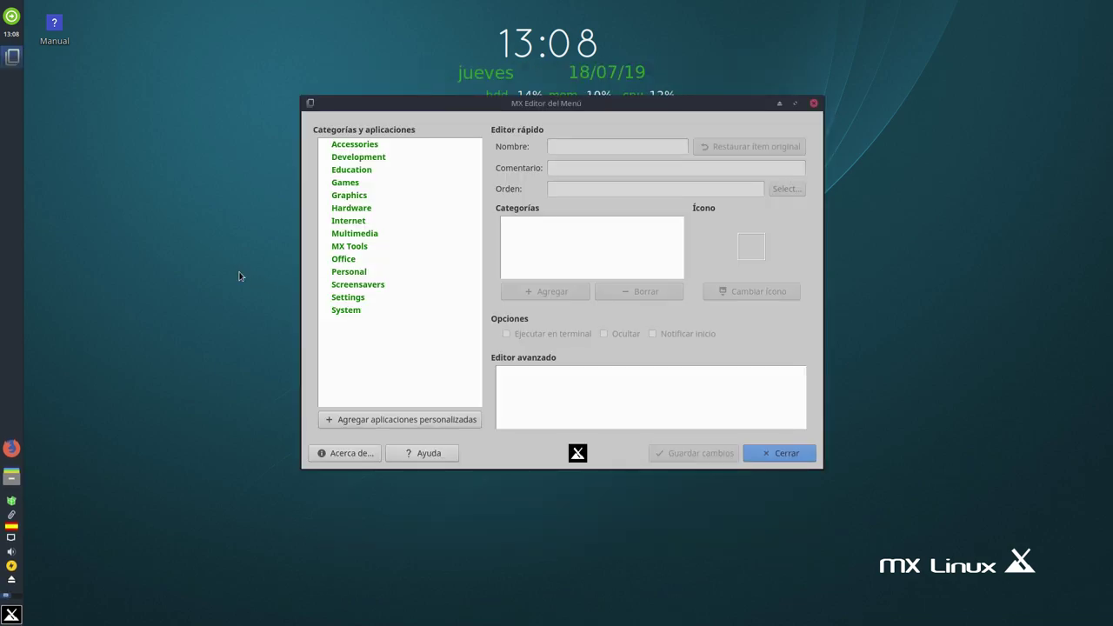
left_click(356, 149)
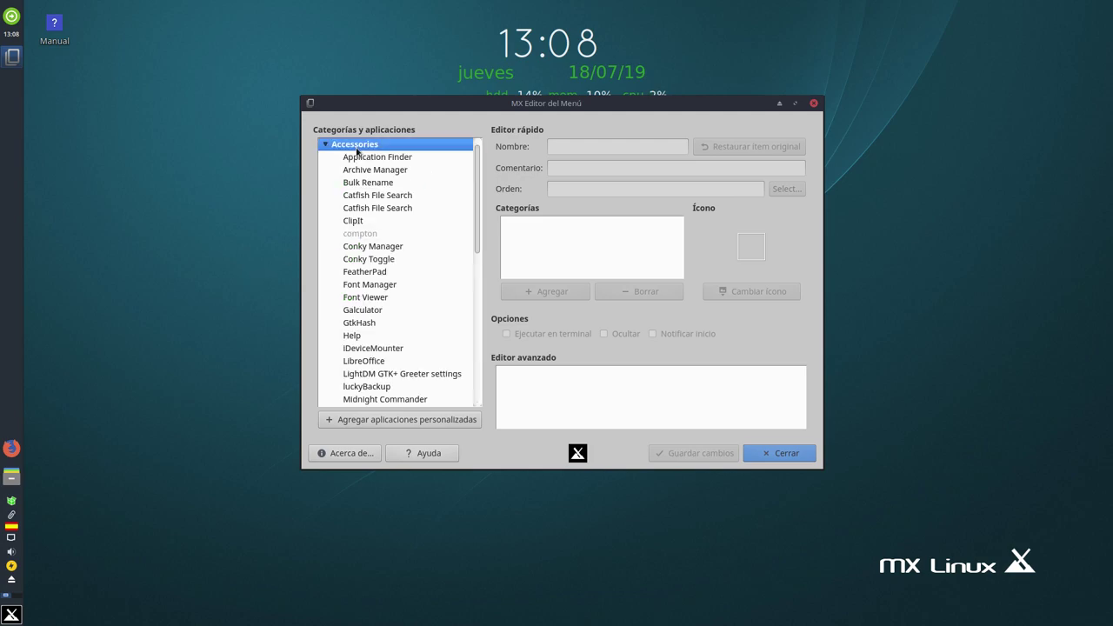
left_click(359, 199)
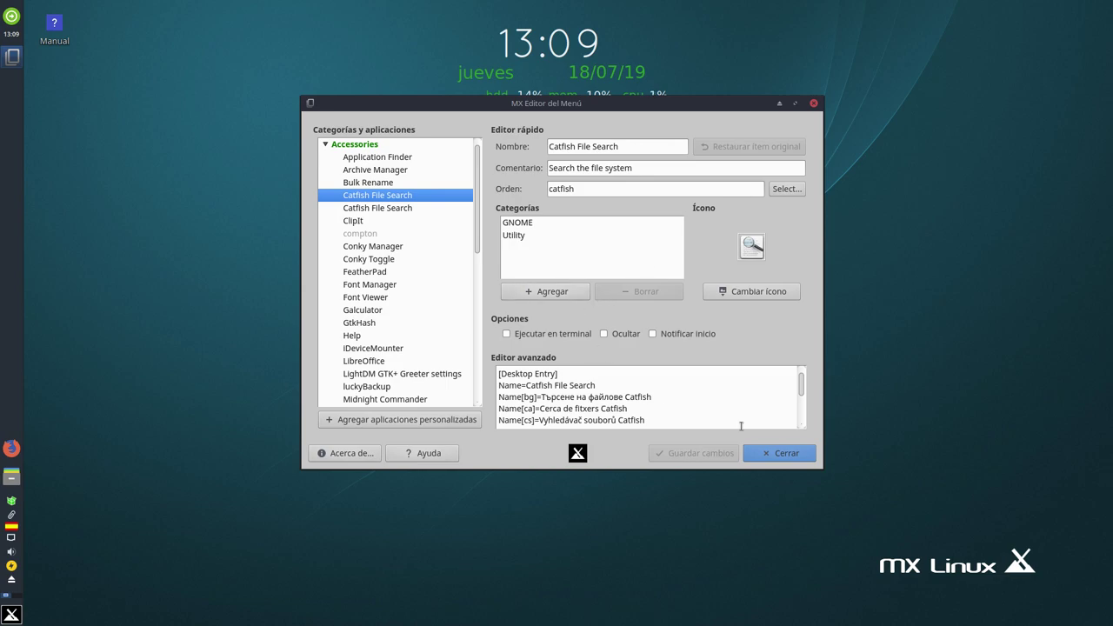
left_click(813, 103)
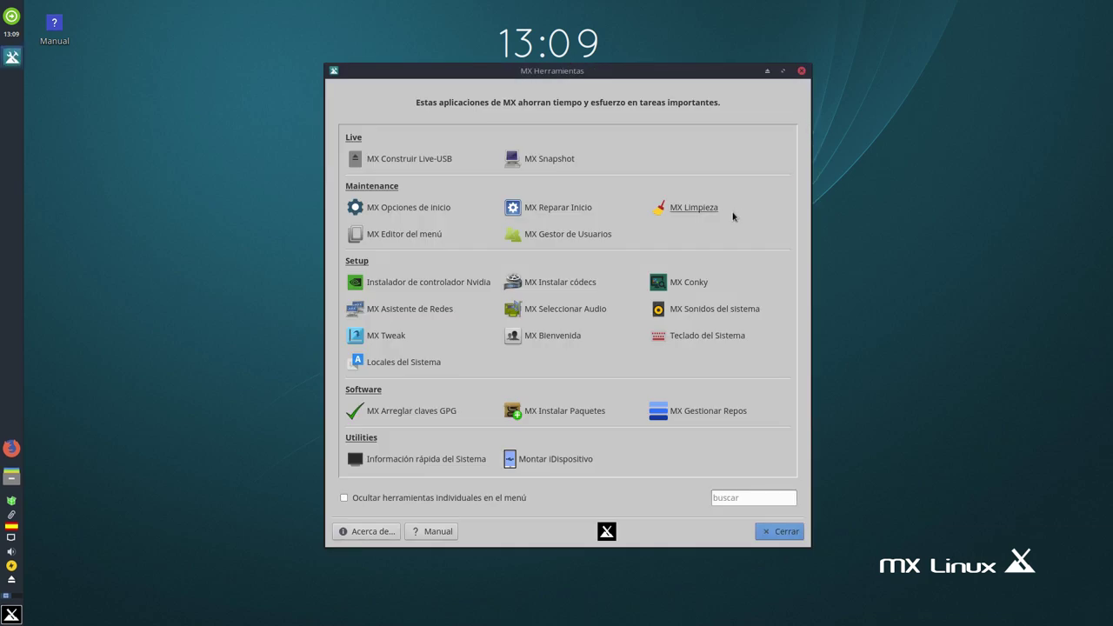
- View the account administration options in MX Gestor de Usuarios, then close the tool and its permissions notice
left_click(550, 242)
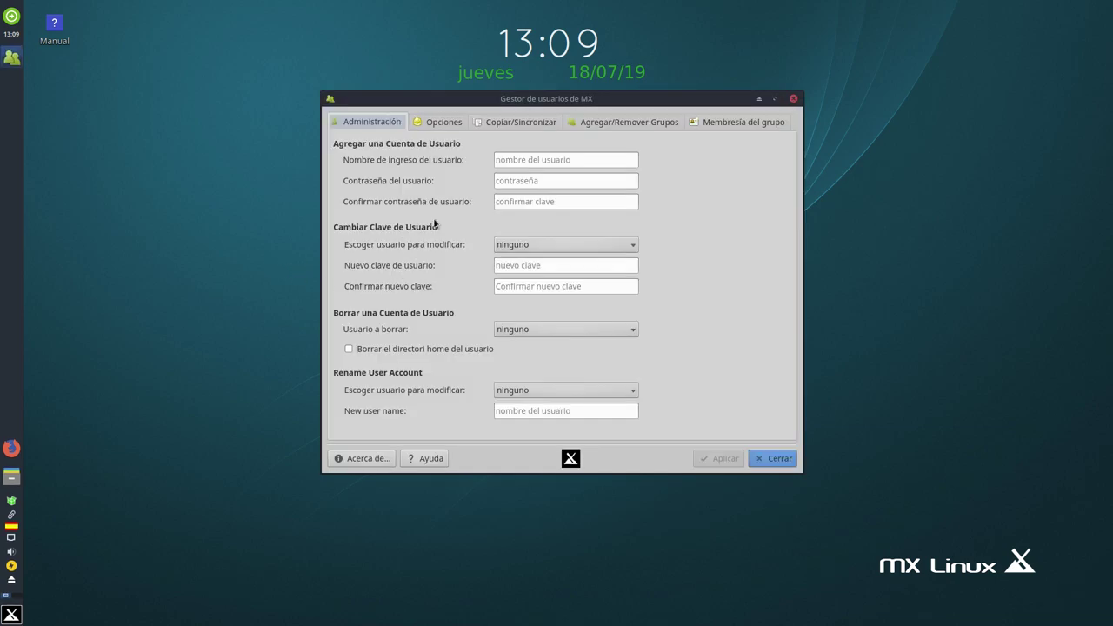
left_click(779, 461)
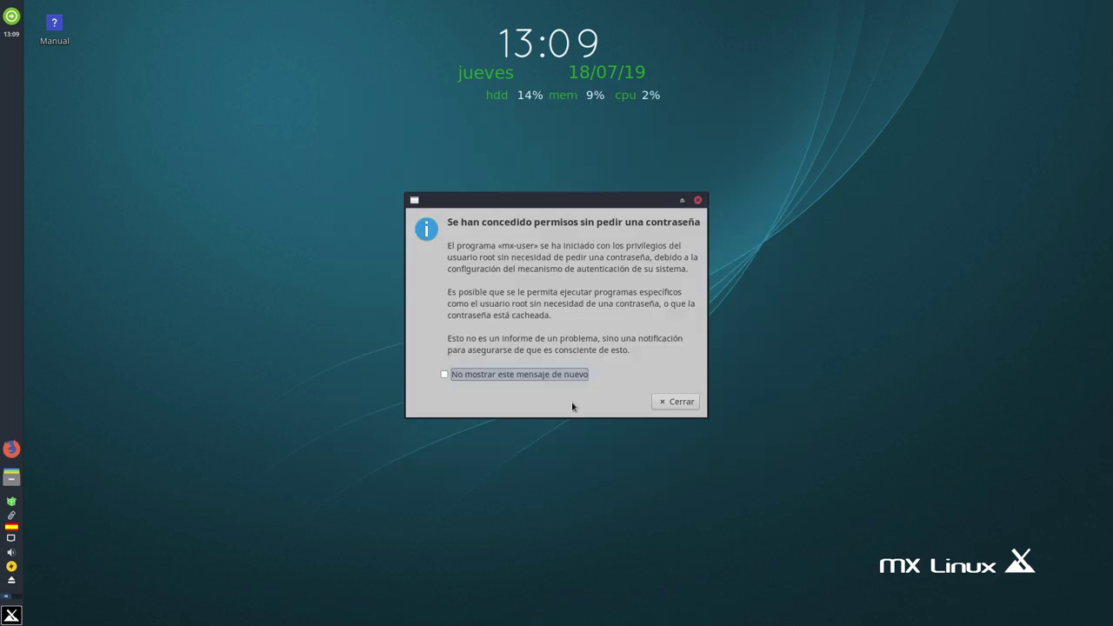
left_click(678, 403)
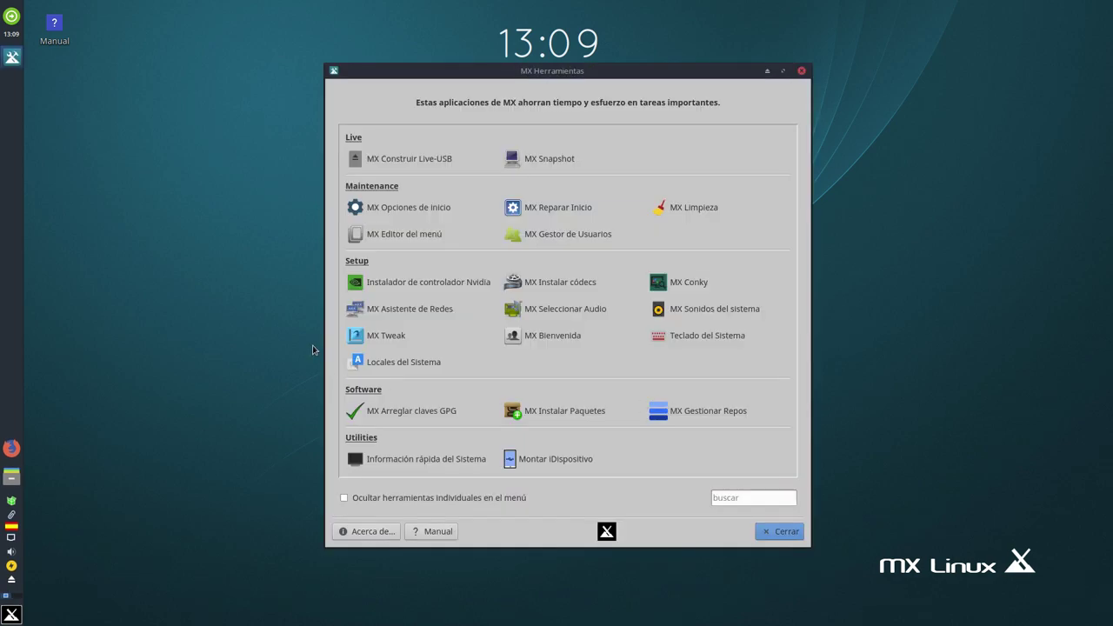
- Open the Nvidia driver installer and close its terminal without entering the root password
left_click(409, 281)
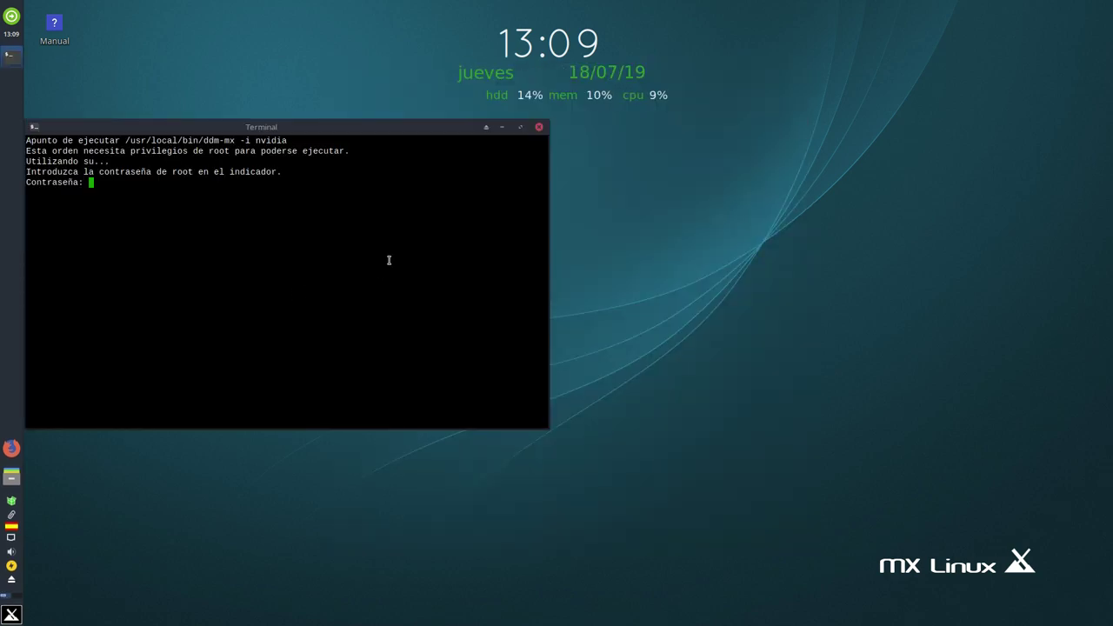
left_click_drag(365, 134, 491, 150)
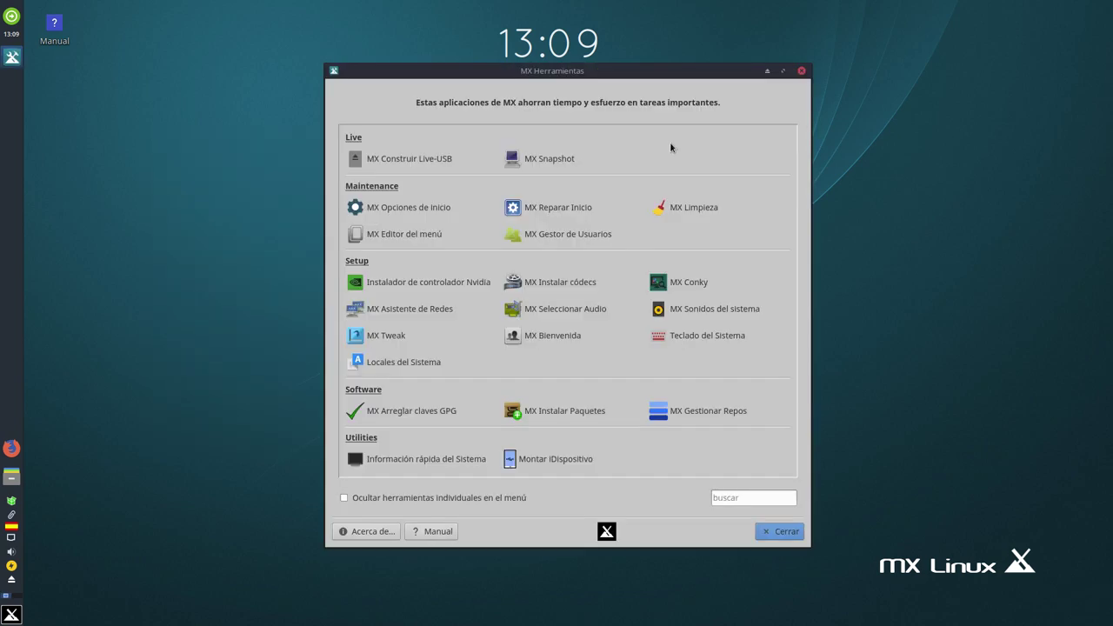
left_click(665, 143)
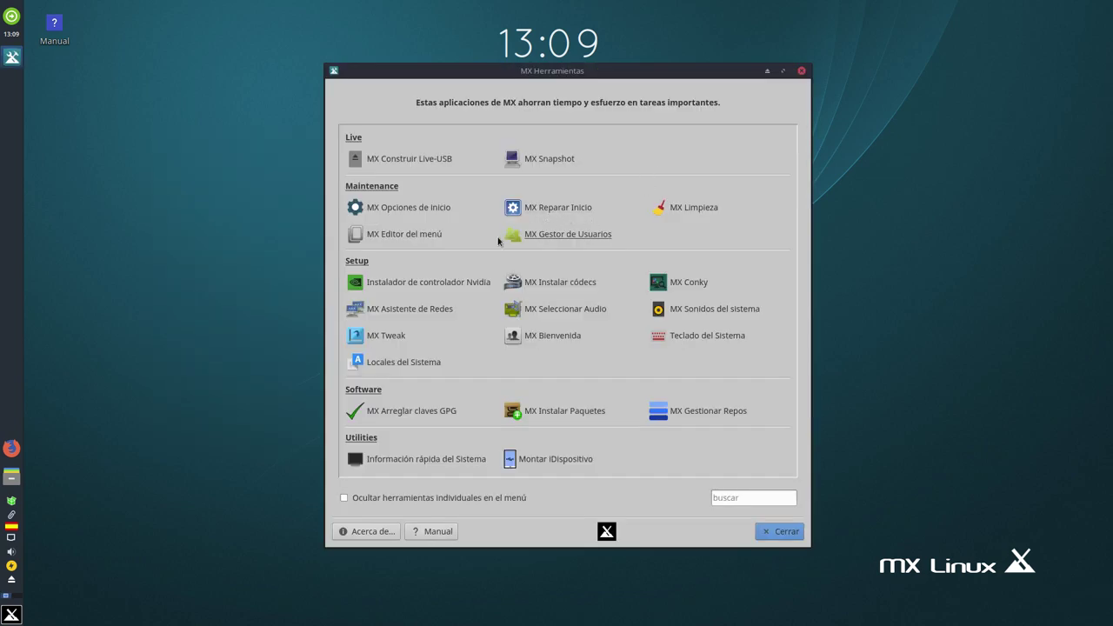
- Open MX Instalar códecs, decline the restricted codecs download, and dismiss the permissions notice
left_click(535, 280)
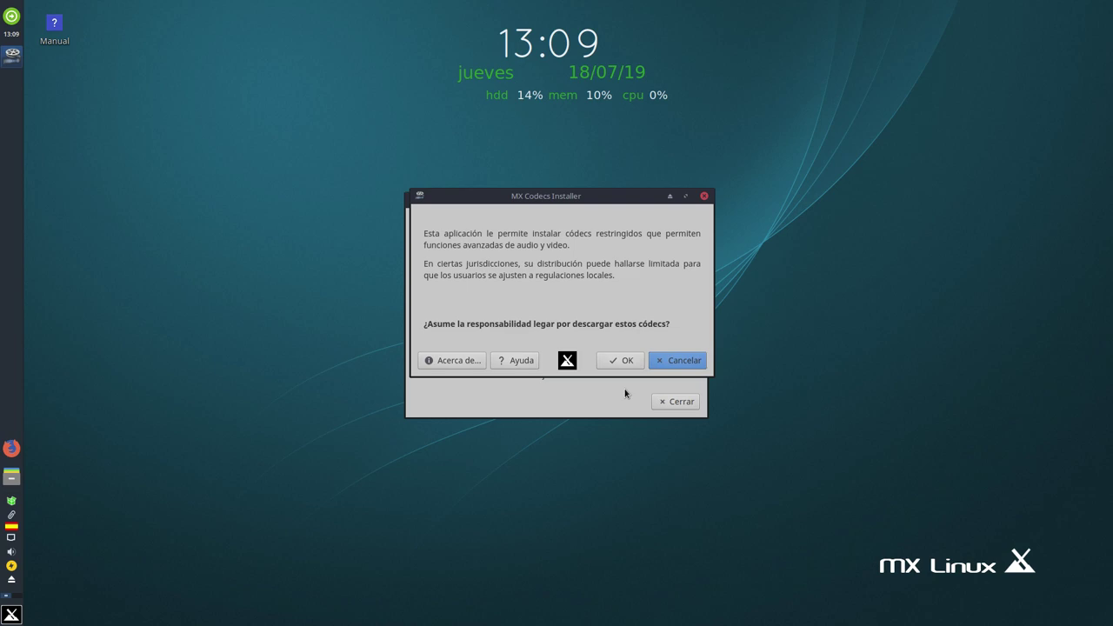
left_click(667, 363)
left_click(675, 401)
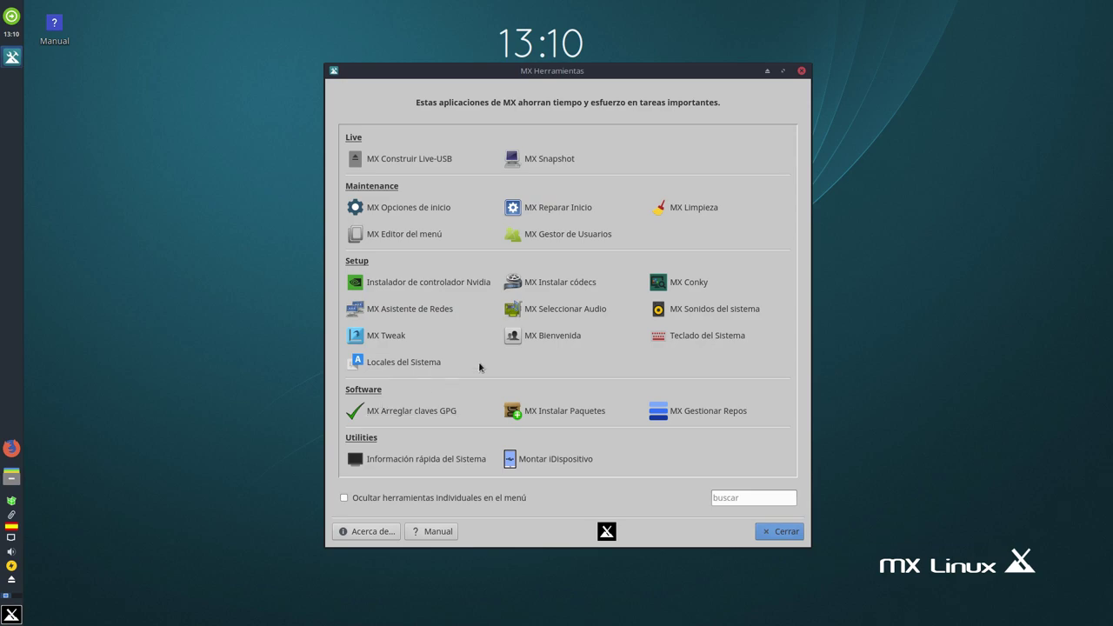
- Review the launch, desktop, date format and colour options in MX Conky, then close it without changes
left_click(681, 284)
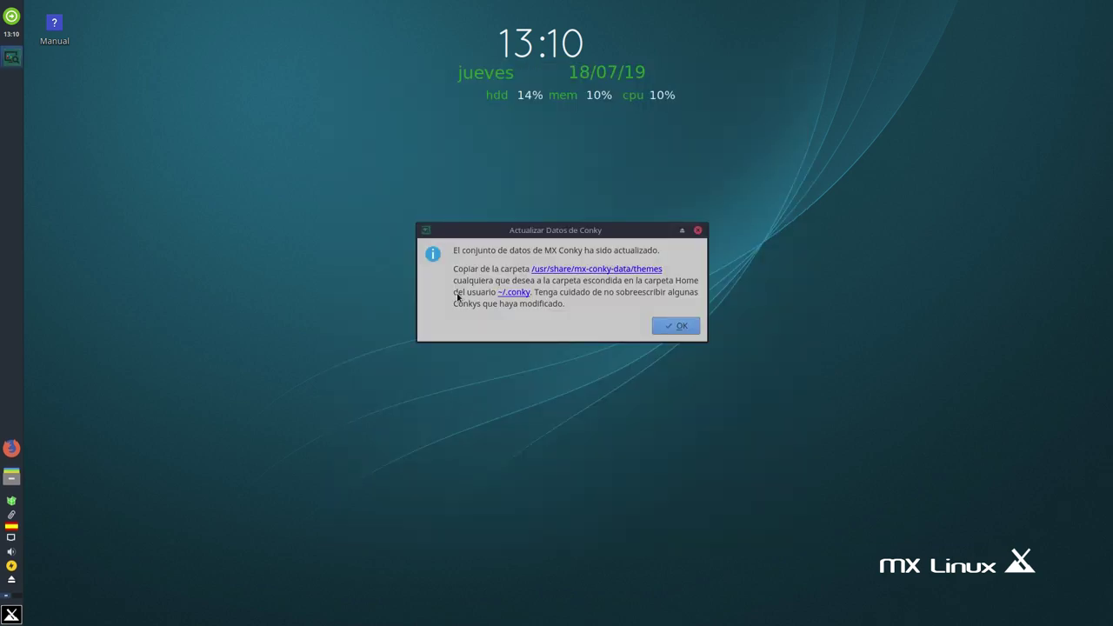
left_click(674, 328)
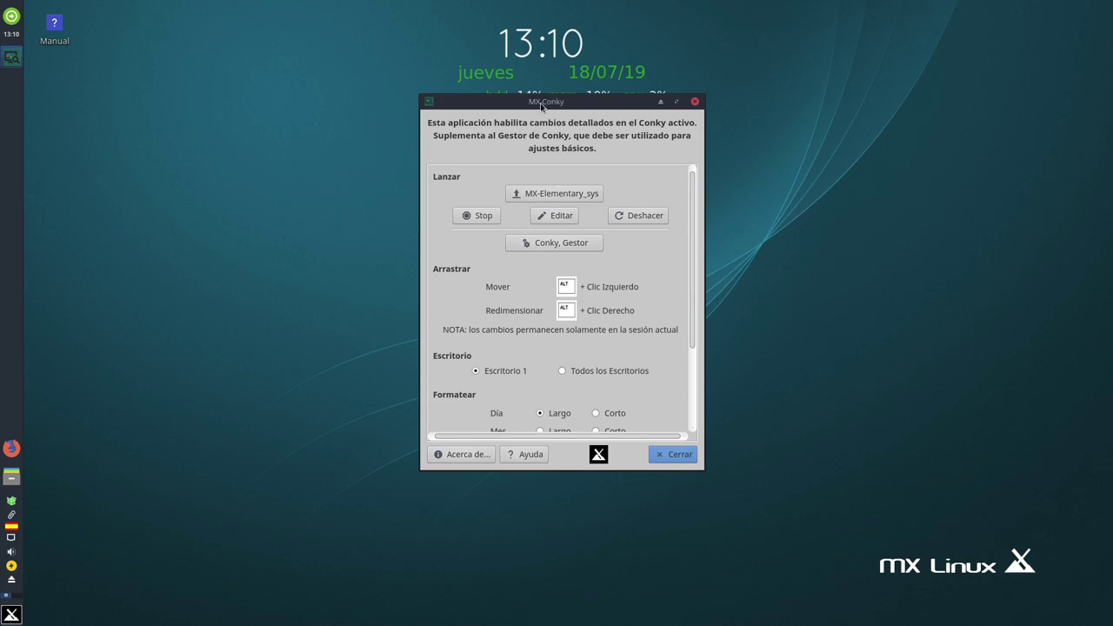
left_click_drag(505, 106, 533, 138)
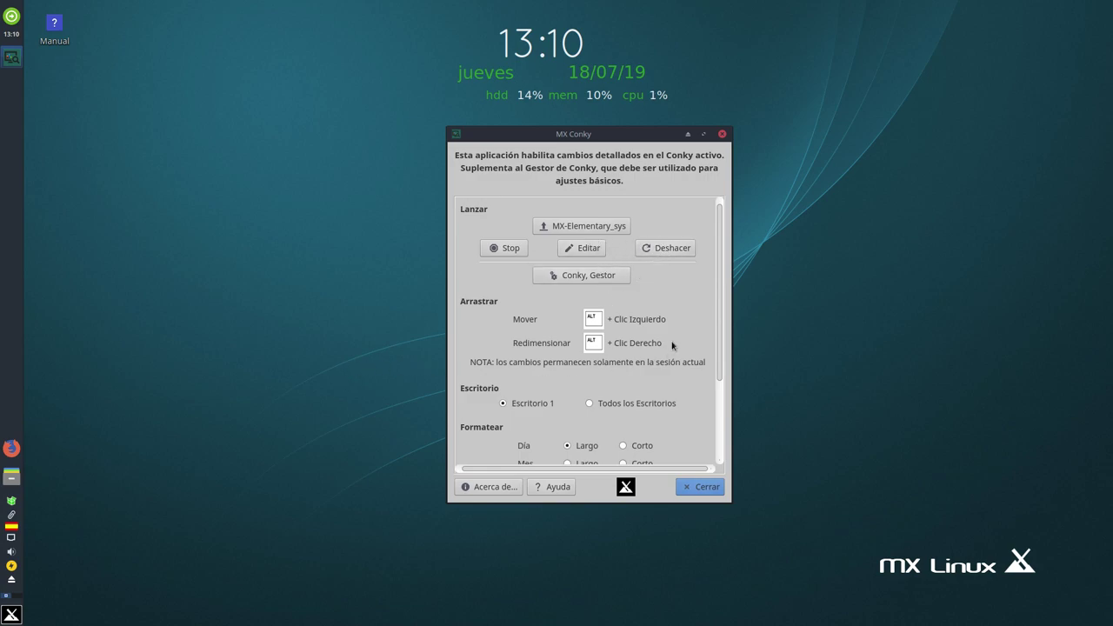
scroll(678, 375, "down", 3)
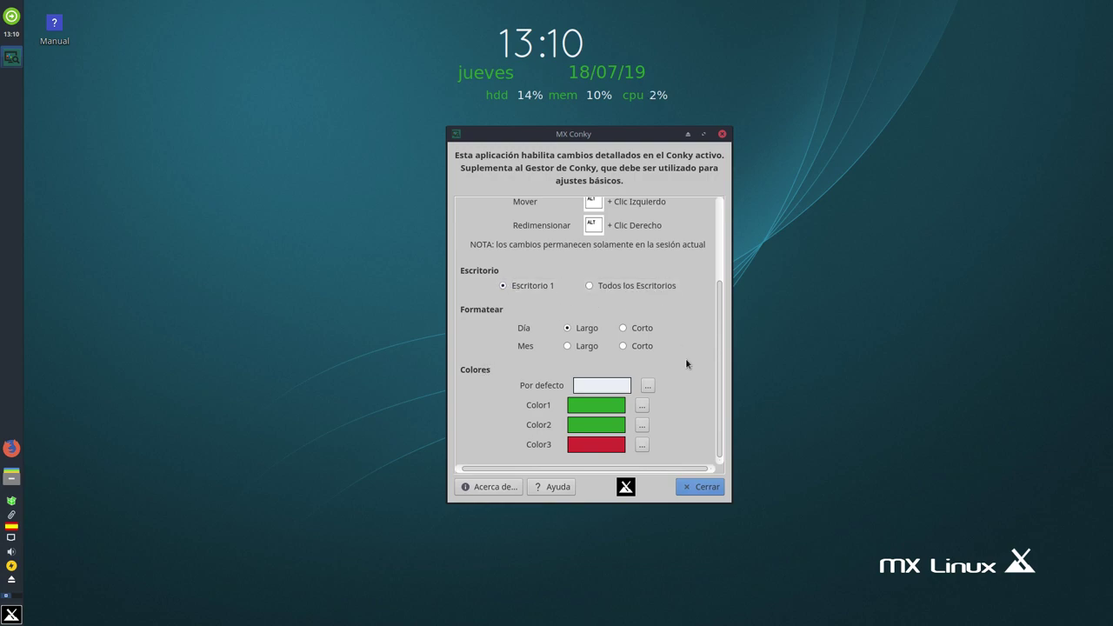
left_click_drag(720, 402, 717, 317)
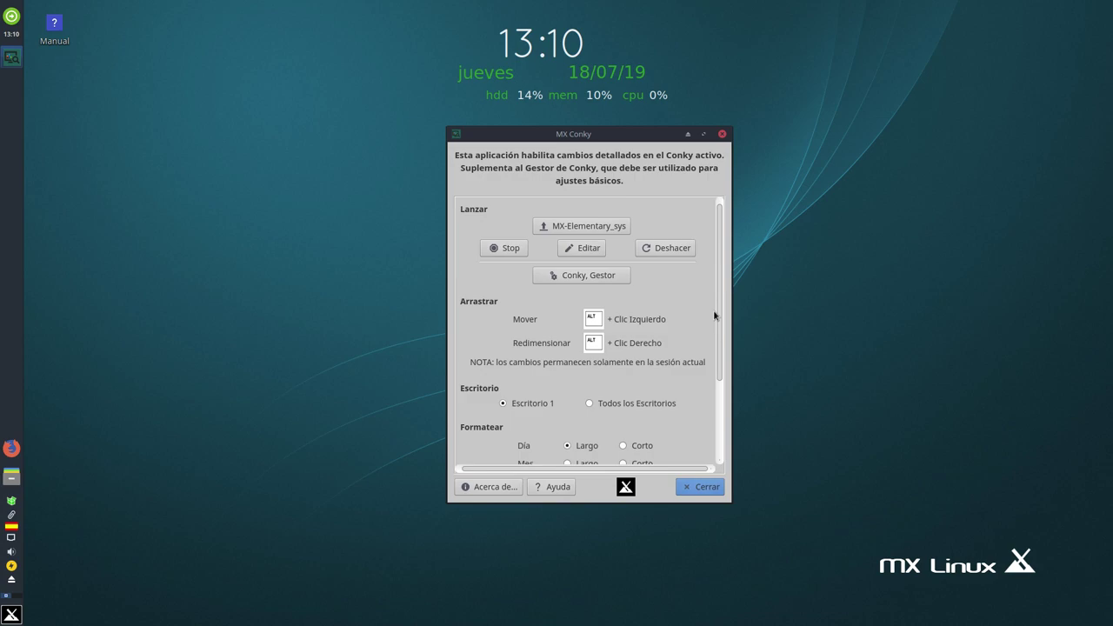
left_click(705, 486)
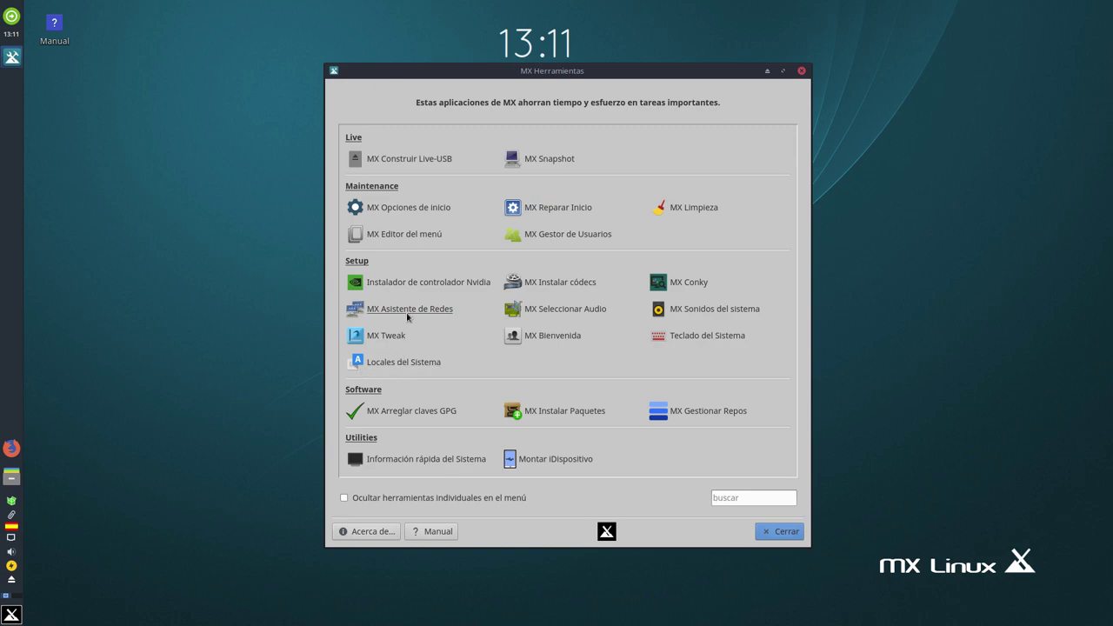
- View the sound card options in MX Seleccionar Audio and the event sounds in MX Sonidos del sistema, closing both without changes
left_click(525, 309)
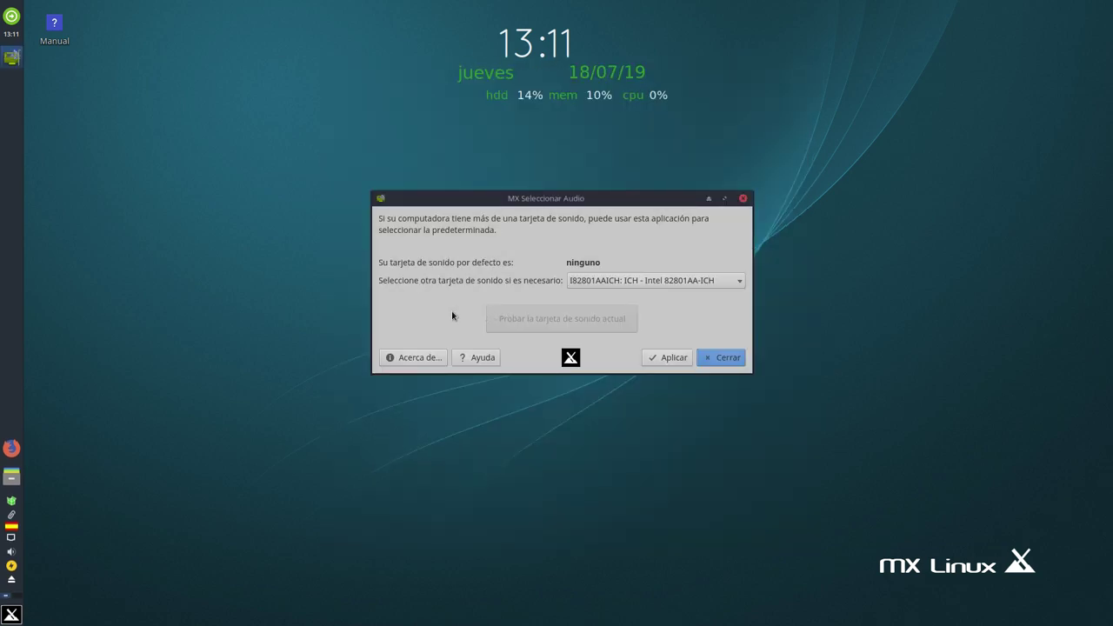
left_click(744, 198)
left_click(710, 309)
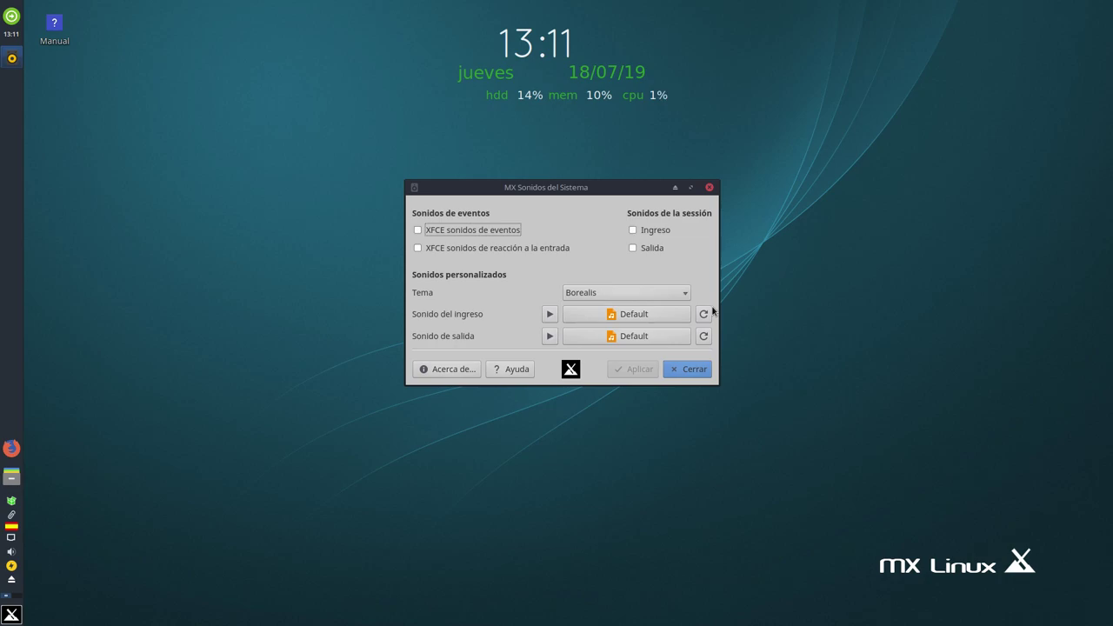
left_click(708, 186)
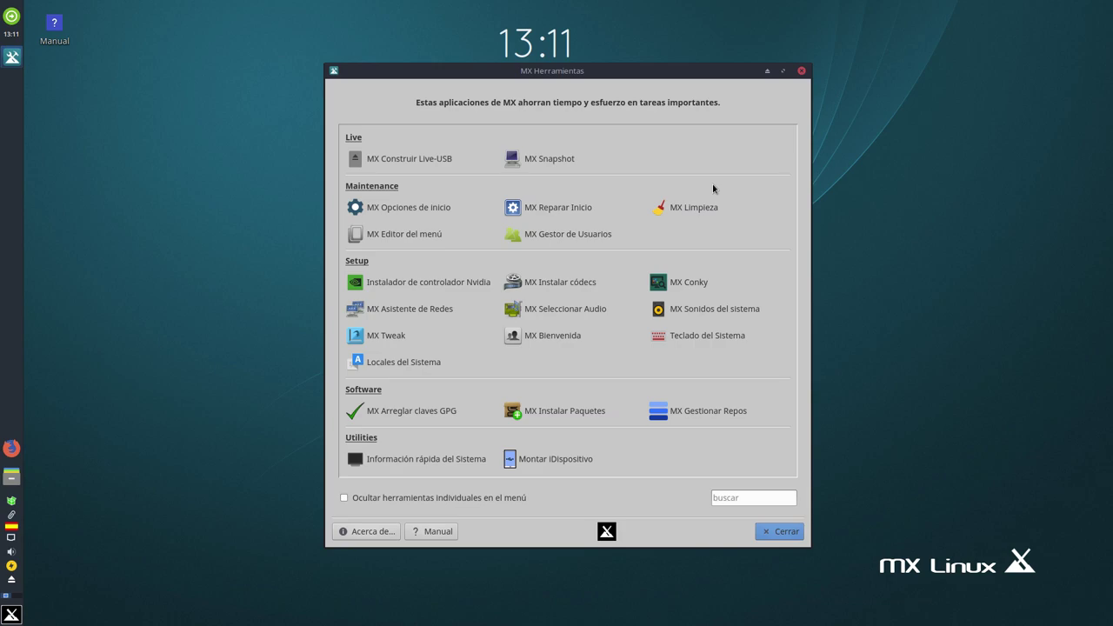
- Review the Tema, Compositor, Opciones para configurar, Otro and Panel settings in MX Tweak, then close it without changes
left_click(403, 345)
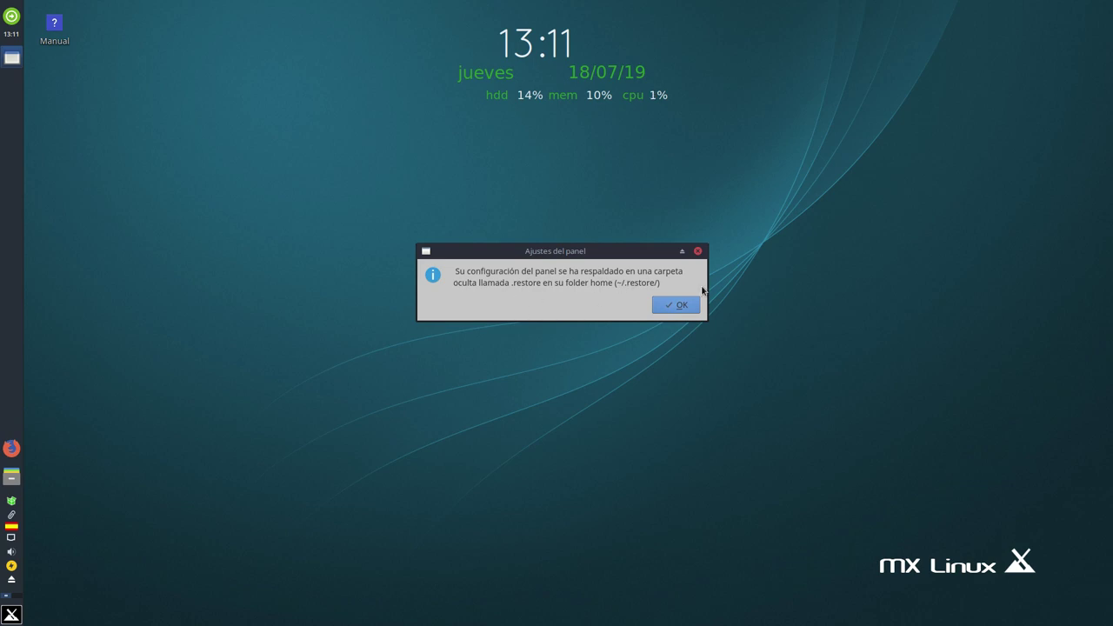
left_click(690, 309)
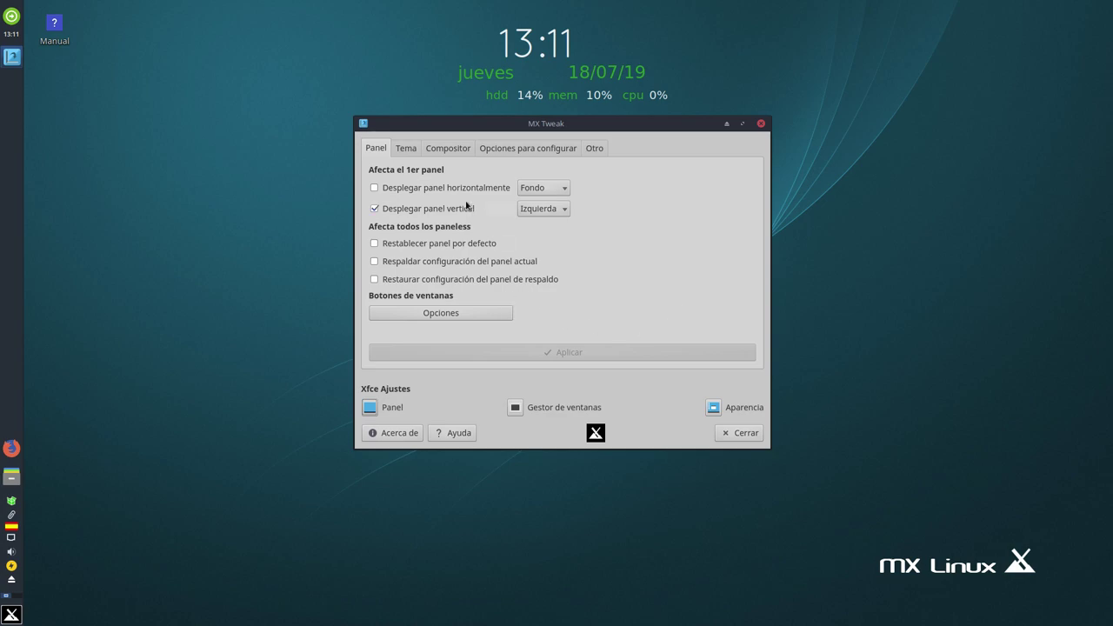
left_click(413, 153)
left_click(436, 156)
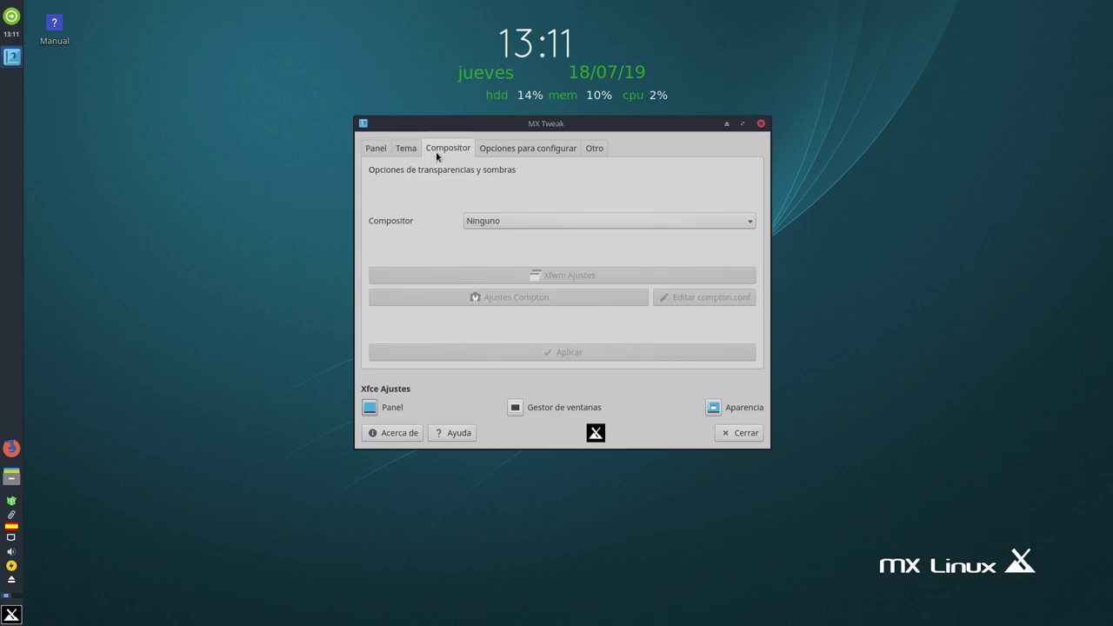
left_click(496, 152)
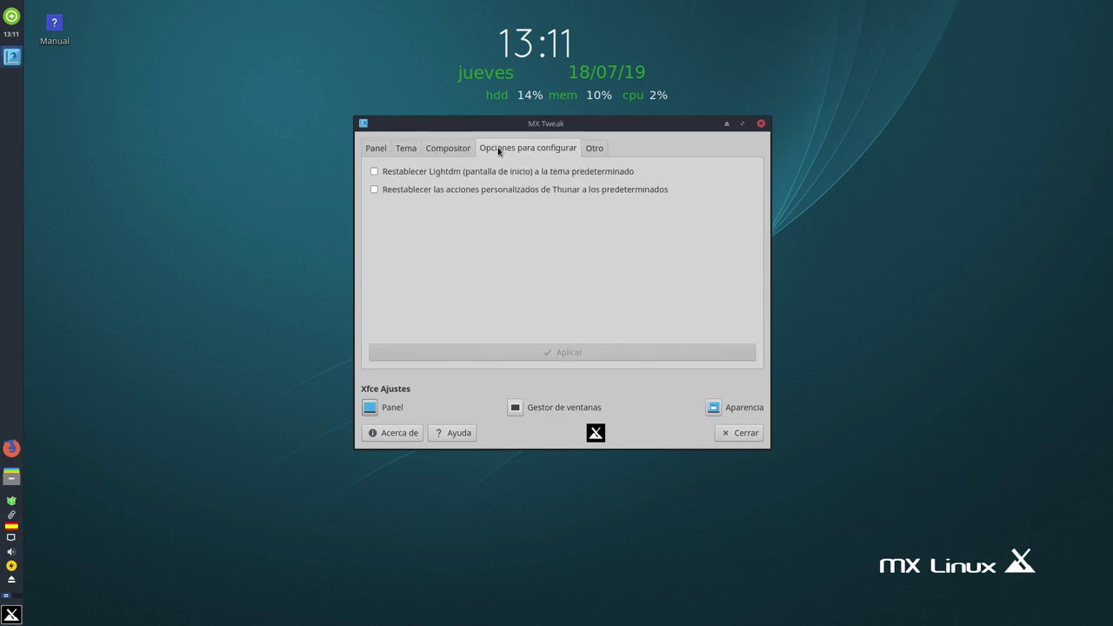
left_click(594, 148)
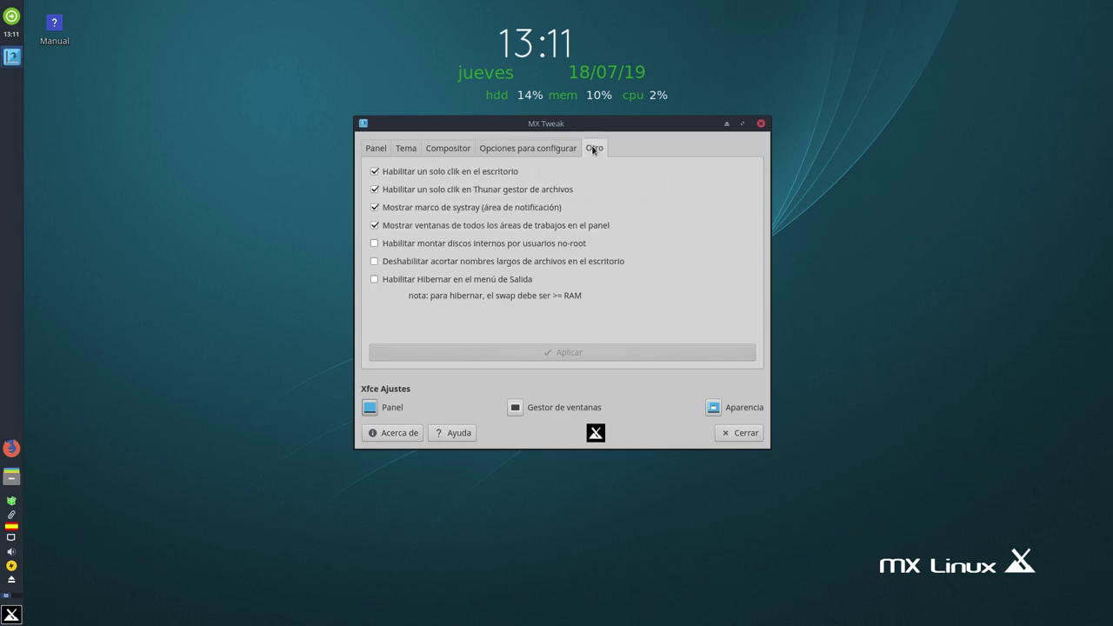
left_click(372, 153)
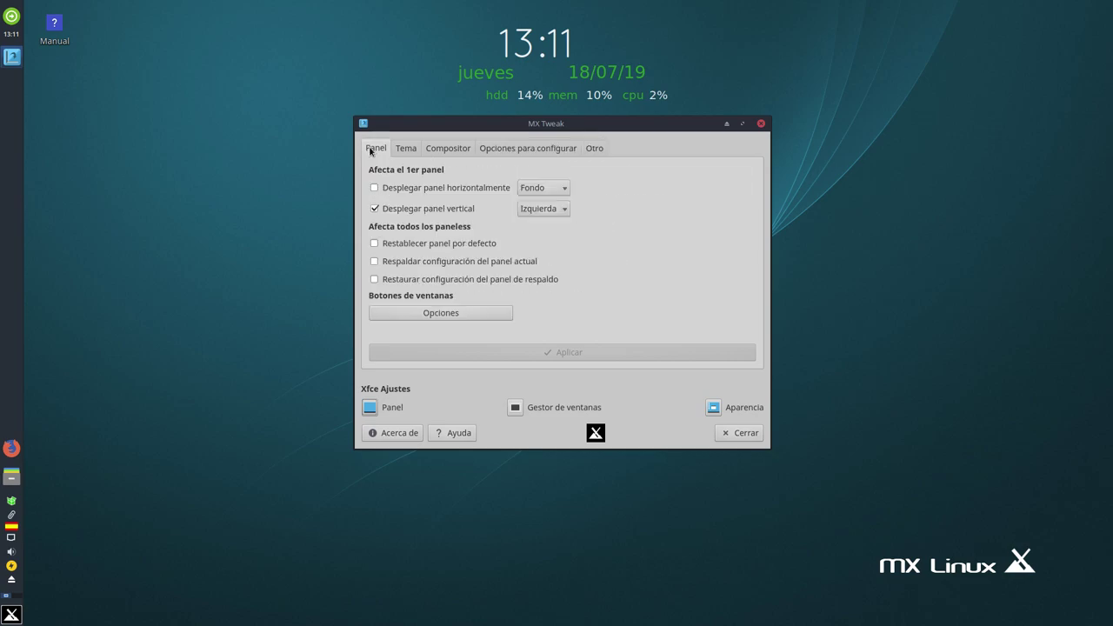
left_click(739, 432)
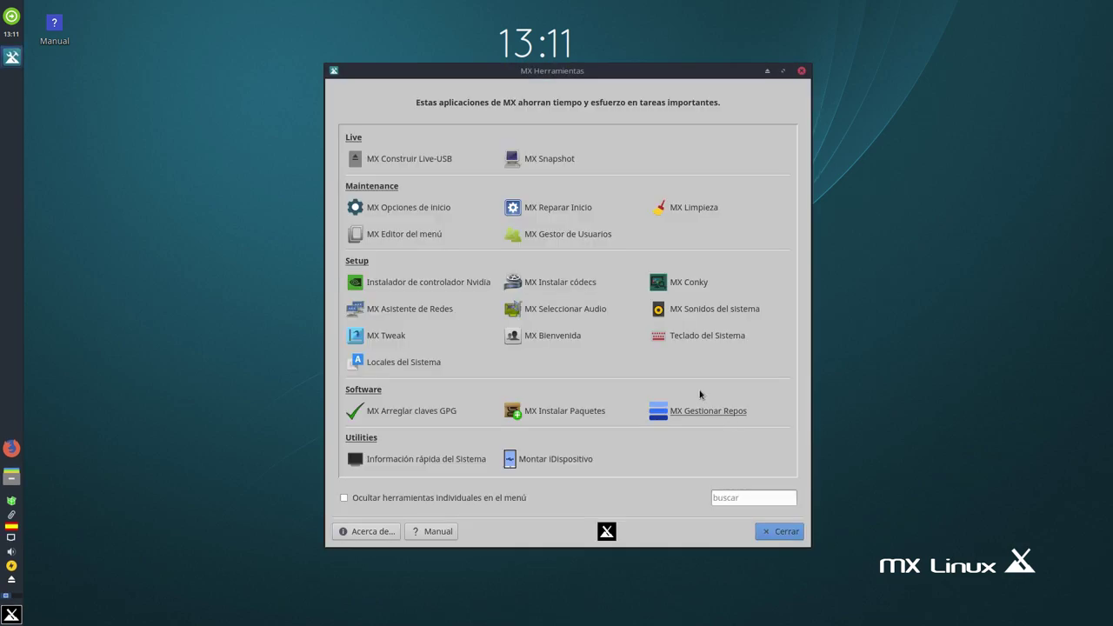
- View the MX Bienvenida window, then open Teclado del Sistema, cancel the keyboard configuration and close its permissions notice
left_click(546, 339)
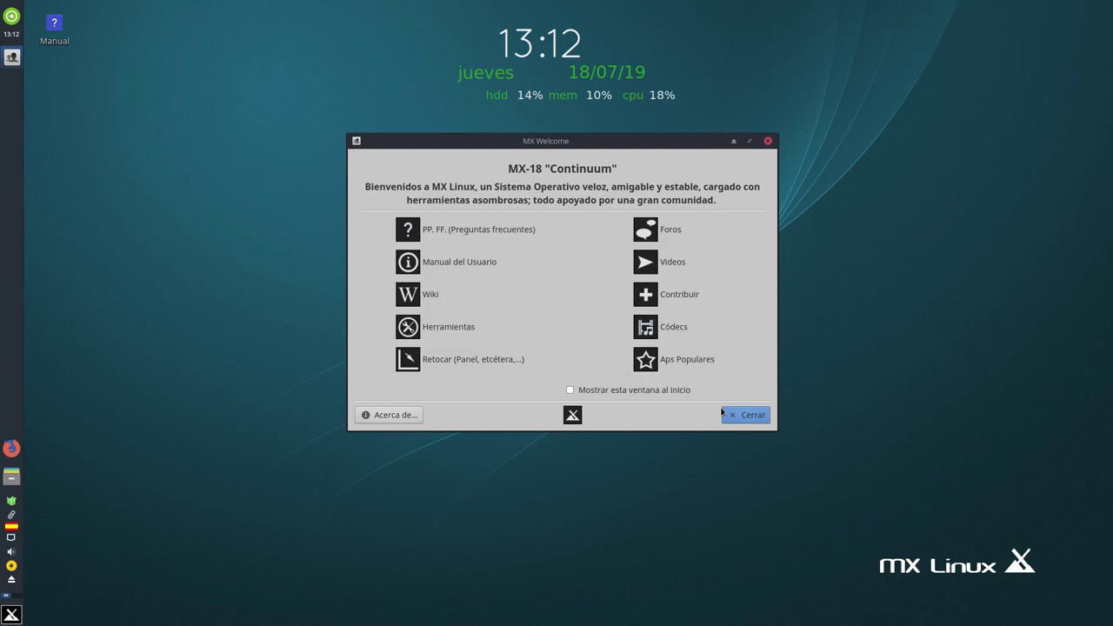
left_click(748, 415)
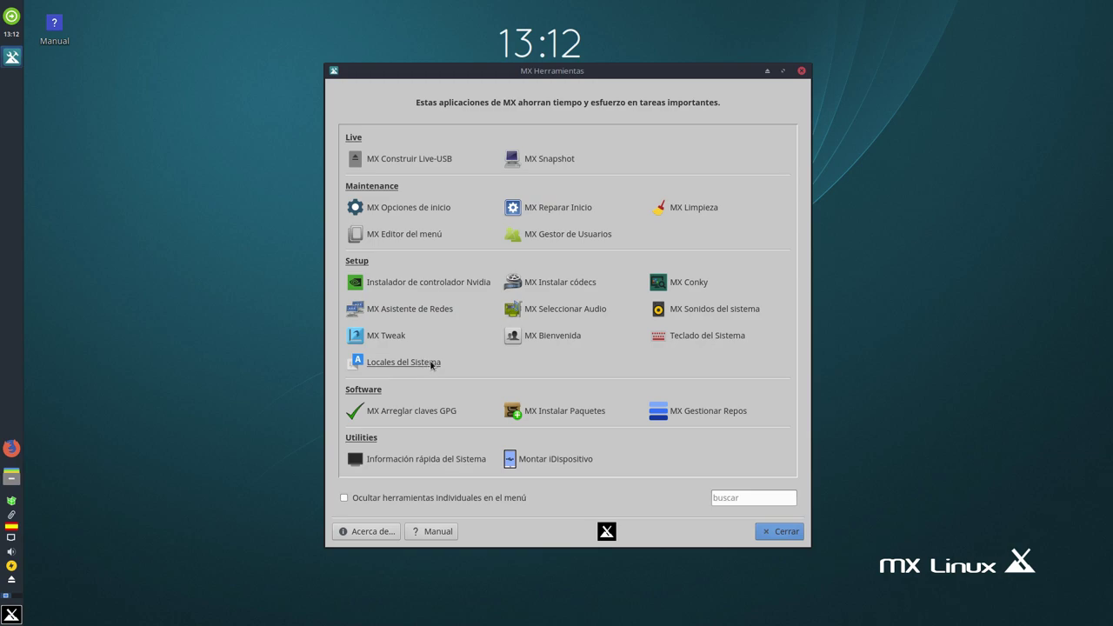
left_click(706, 340)
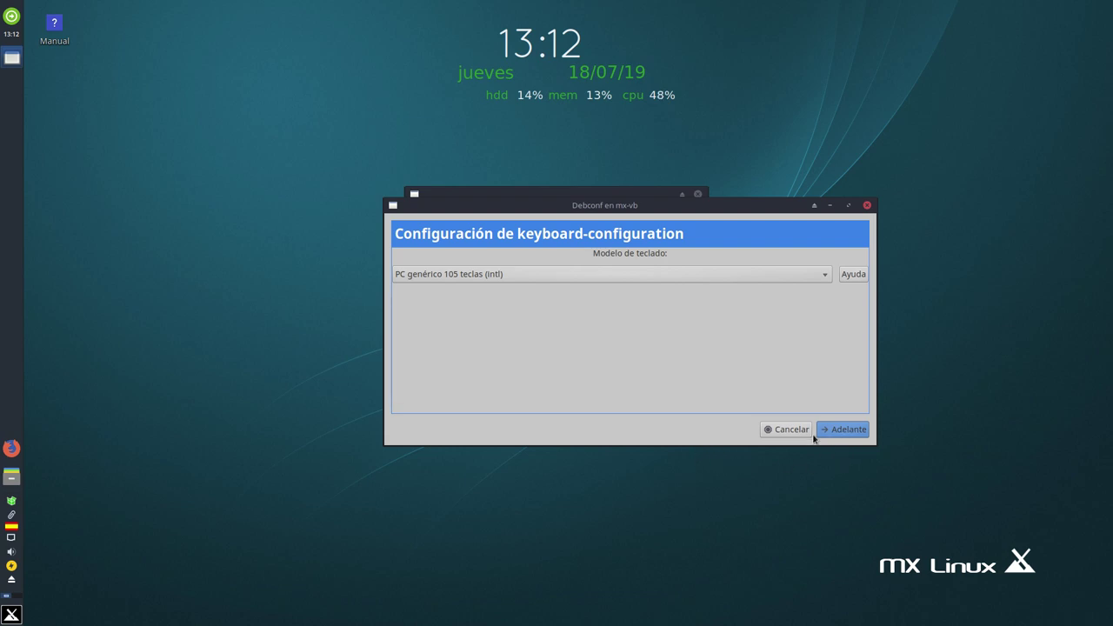
left_click(783, 429)
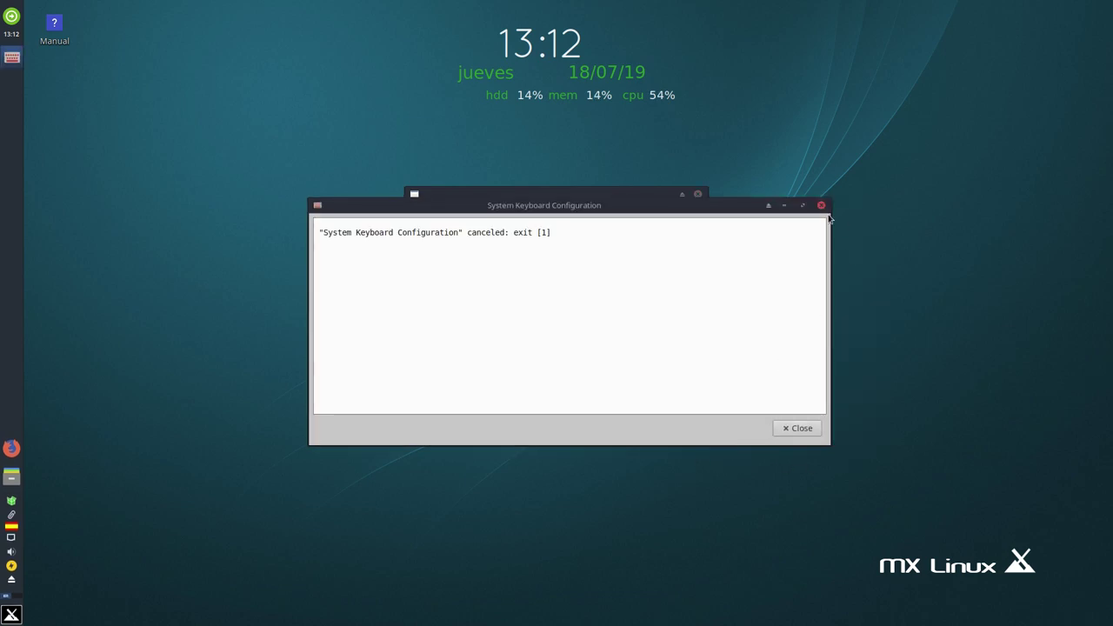
left_click(800, 430)
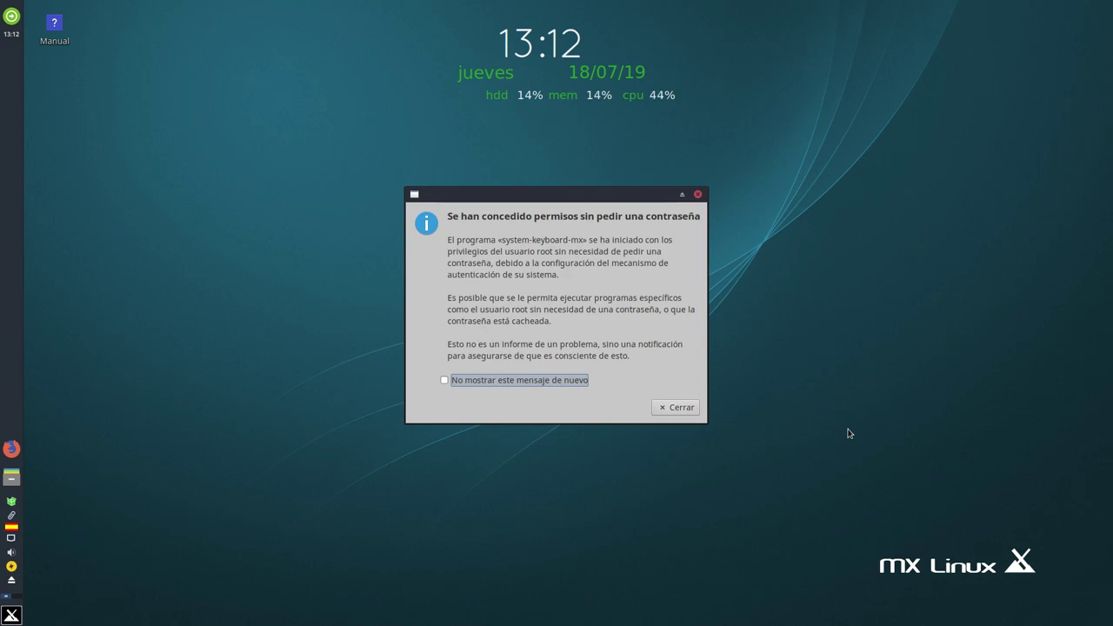
left_click(690, 408)
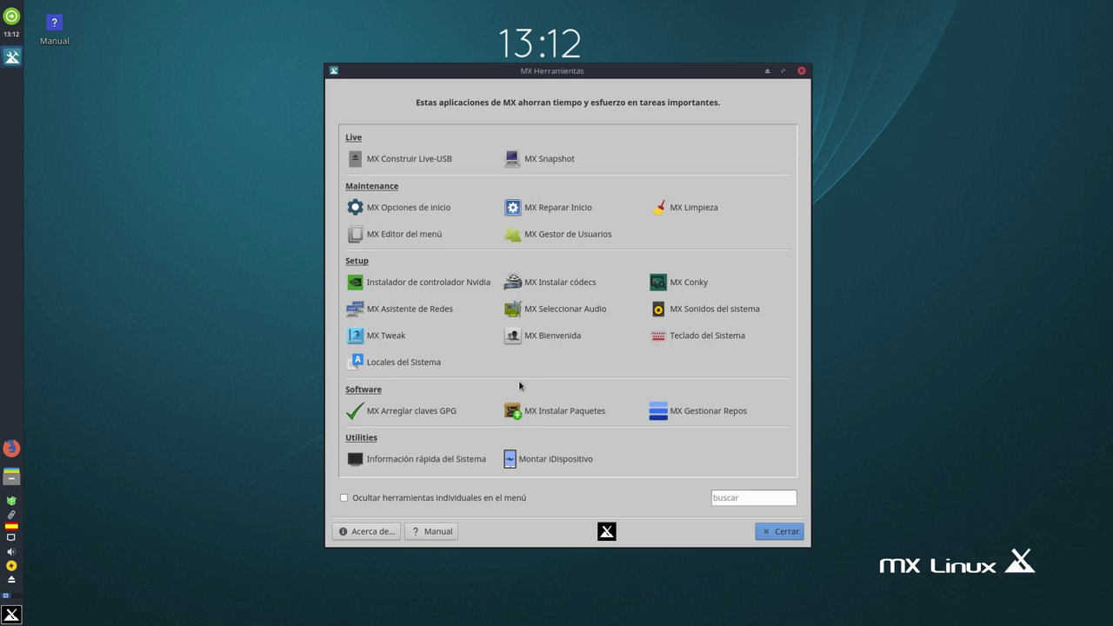
- Open Locales del Sistema, cancel the regional settings configuration and close its permissions notice
left_click(372, 363)
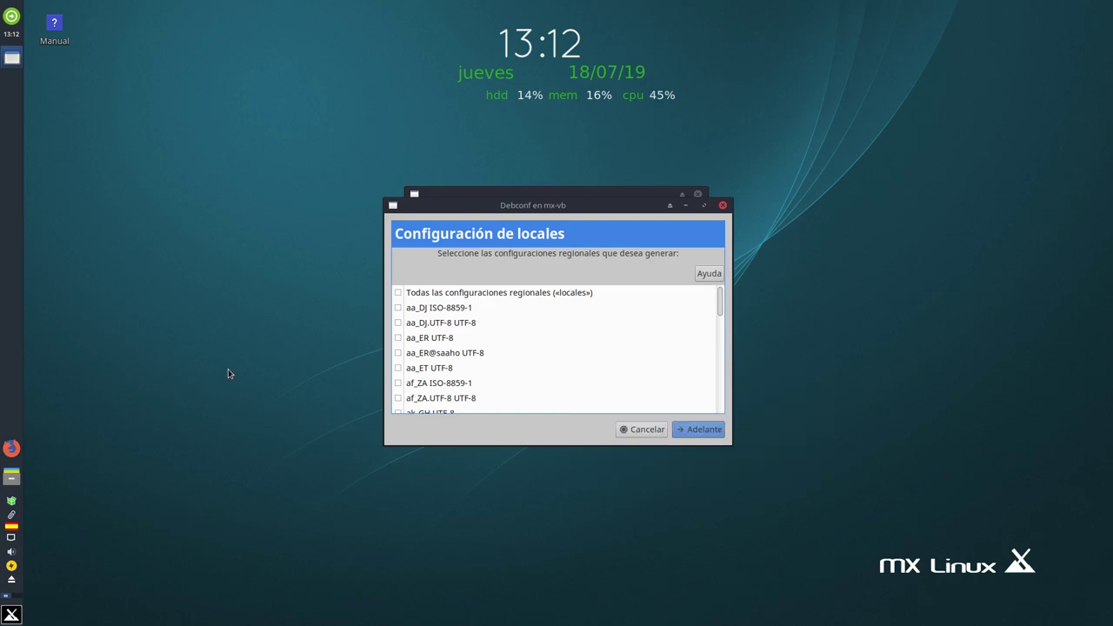
left_click(636, 430)
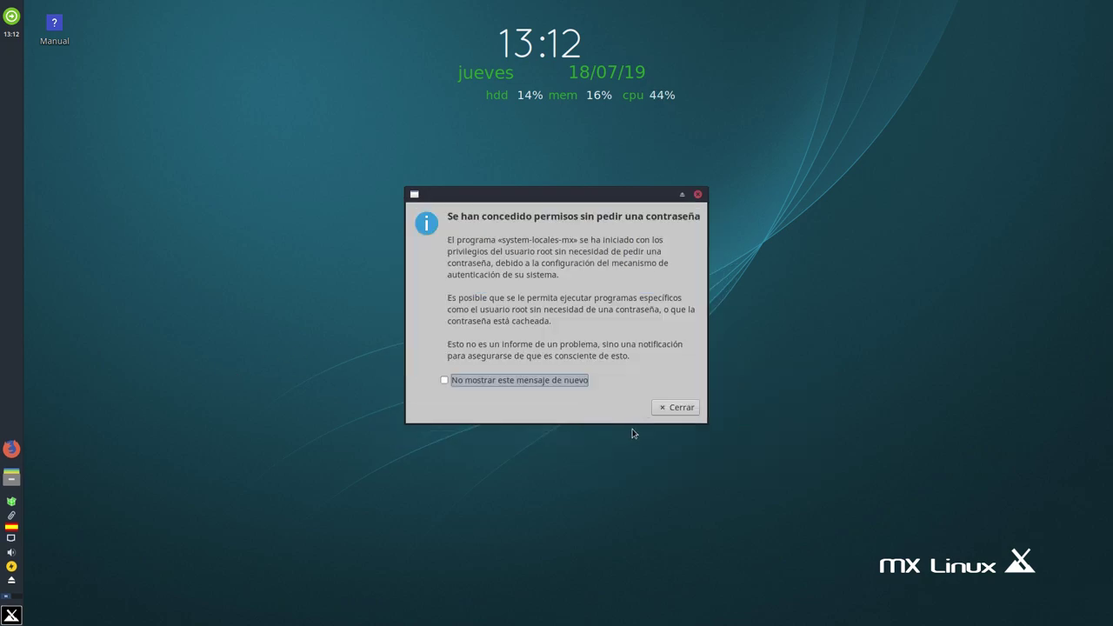
left_click(793, 532)
left_click(687, 413)
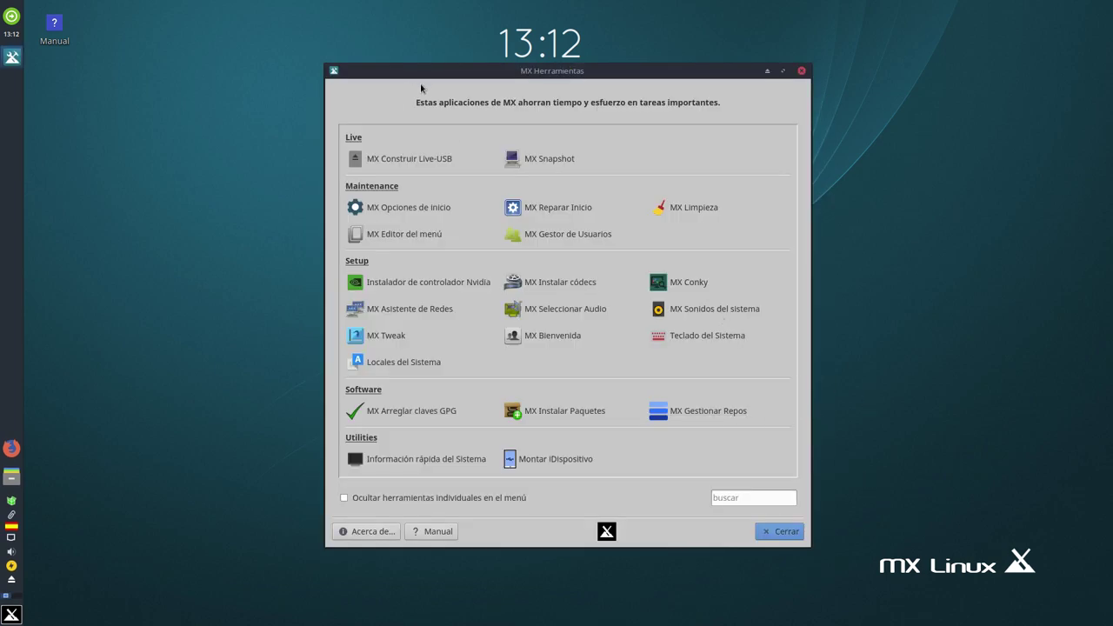
- Check the repository signatures with MX Arreglar claves GPG, then close its terminal and permissions notice
left_click_drag(435, 74, 410, 63)
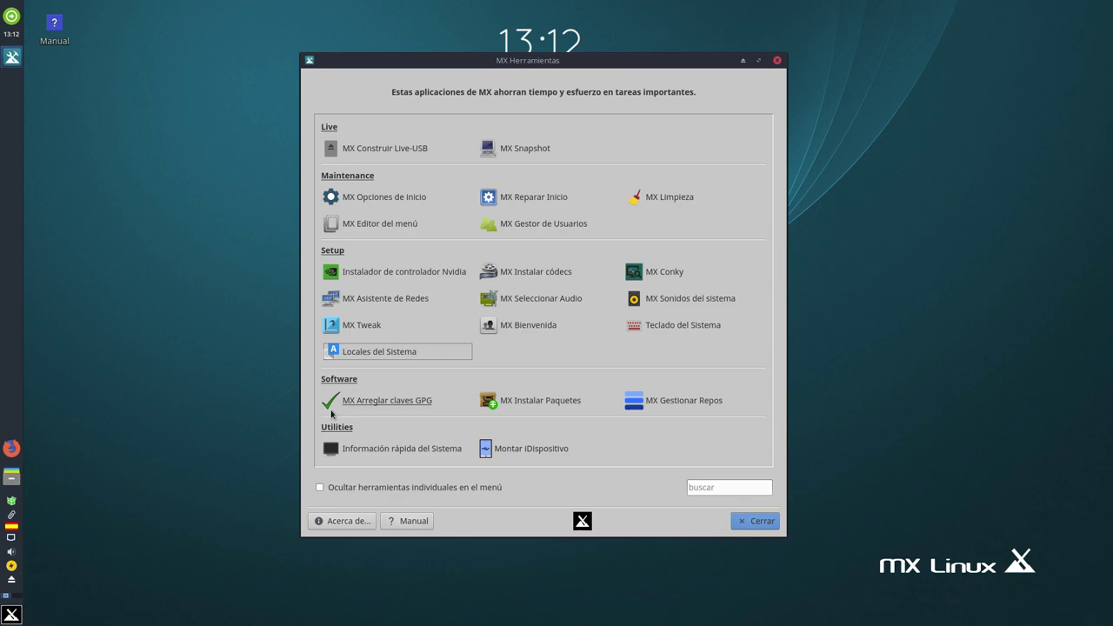
left_click(400, 412)
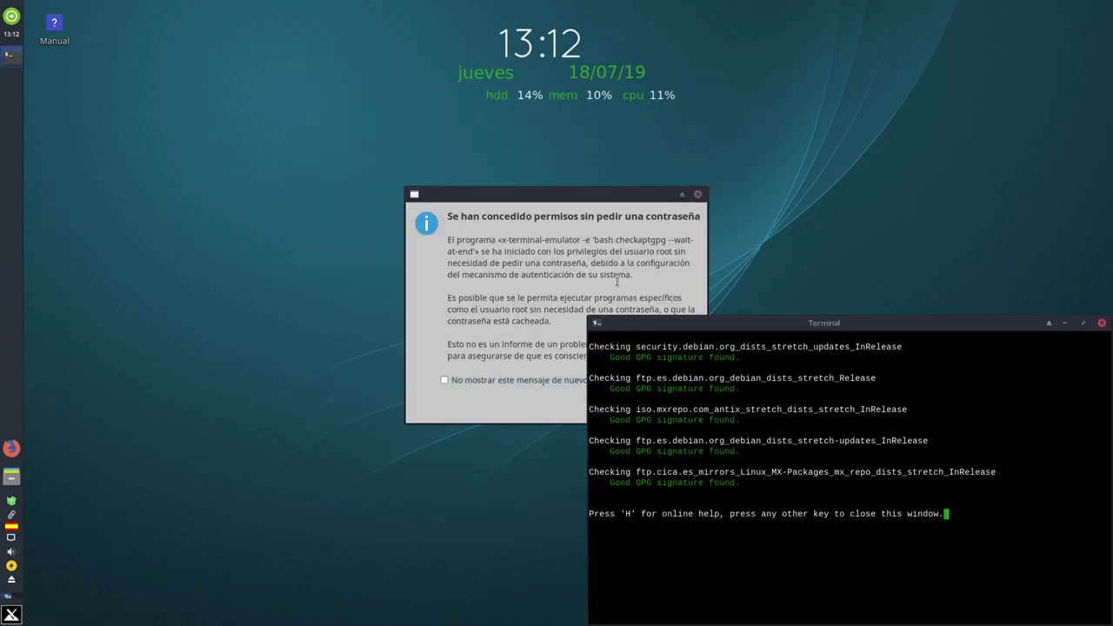
left_click_drag(779, 320, 590, 233)
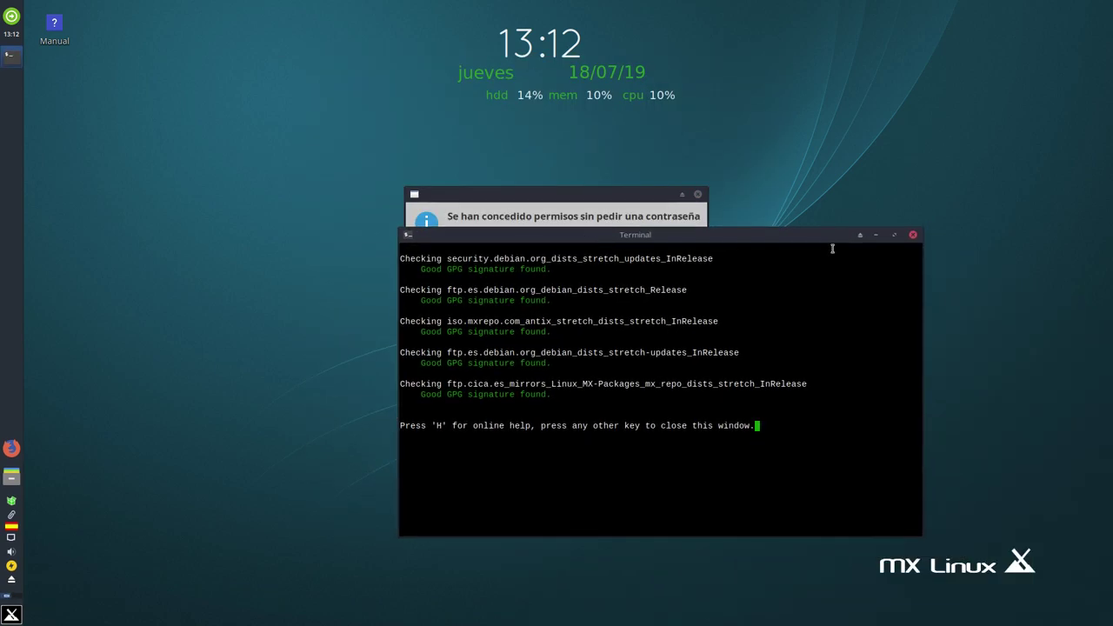
left_click(914, 236)
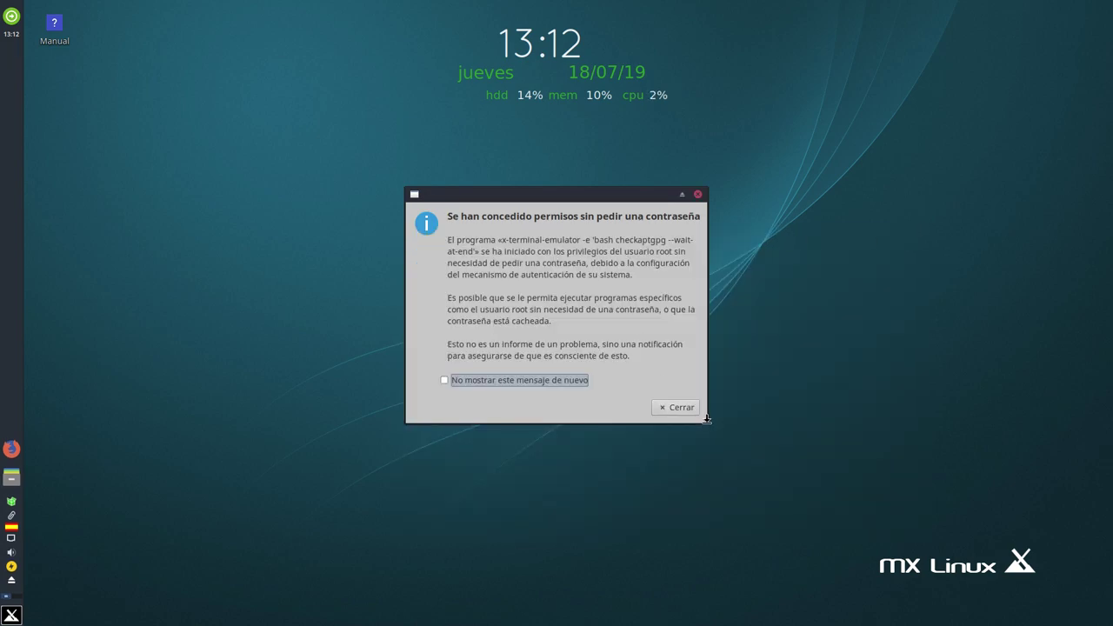
left_click(679, 410)
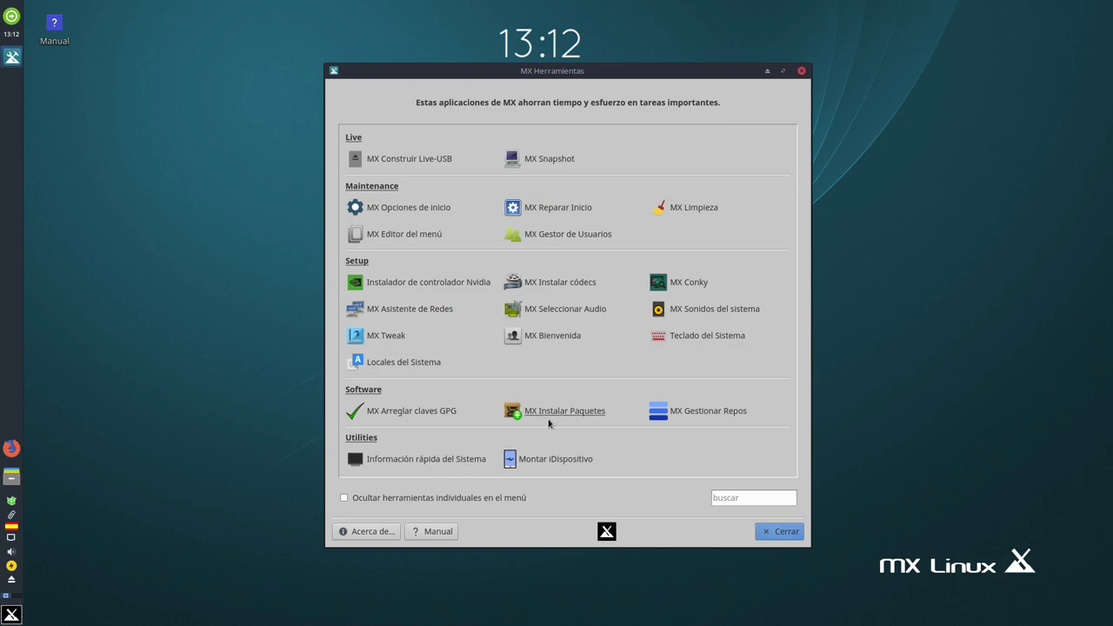
- Open MX Gestionar Repos, look through the MX Repos mirror list, then close it without changes and dismiss its permissions notice
left_click(687, 414)
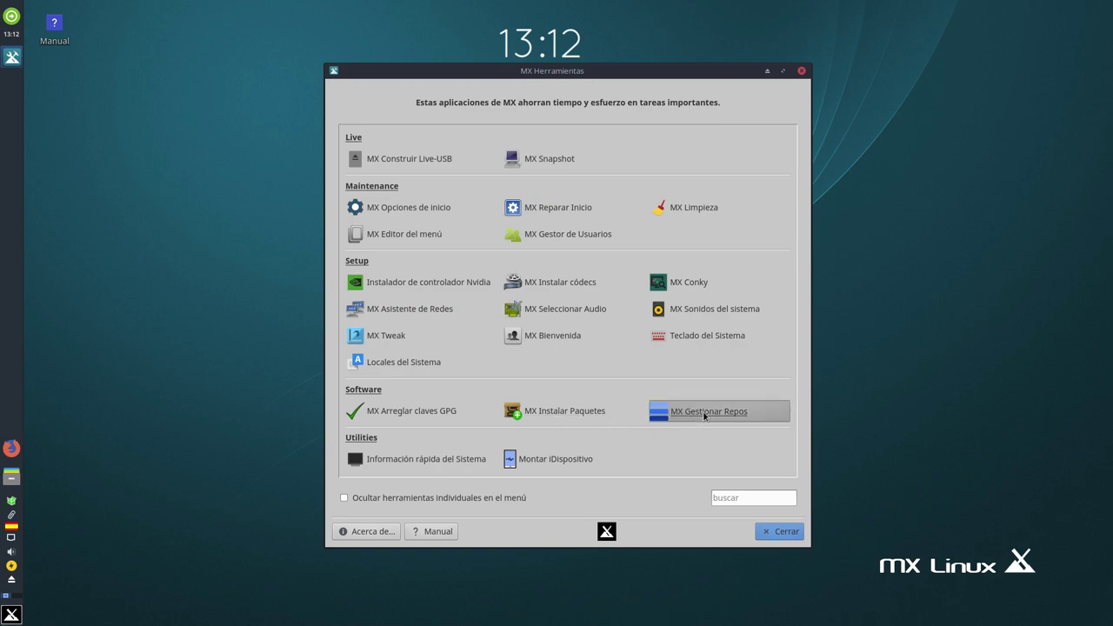
left_click(677, 407)
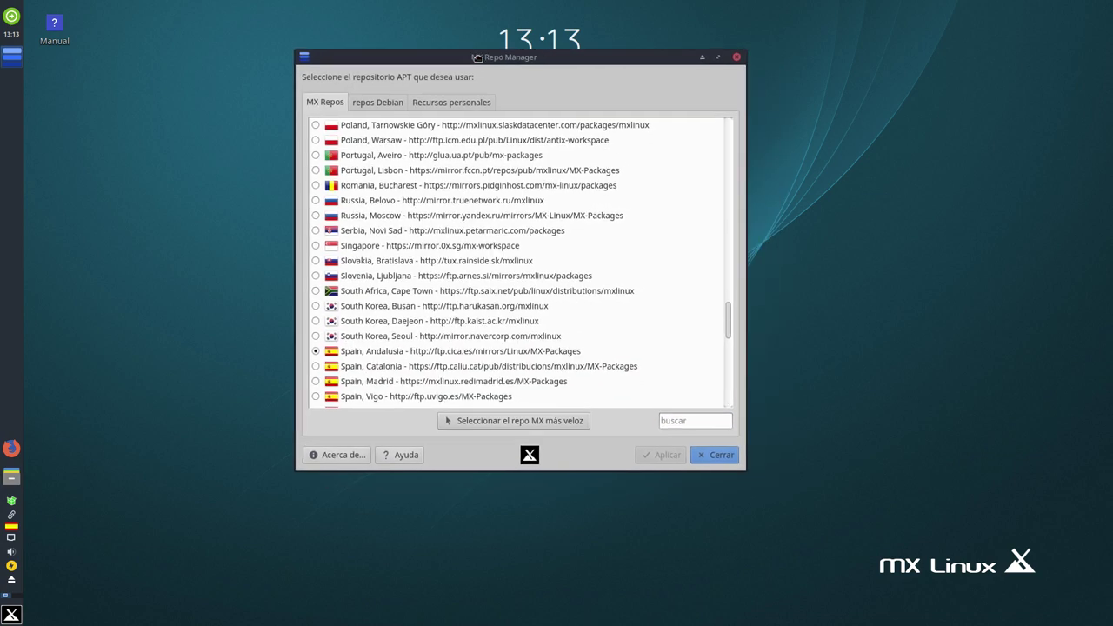
scroll(493, 236, "down", 12)
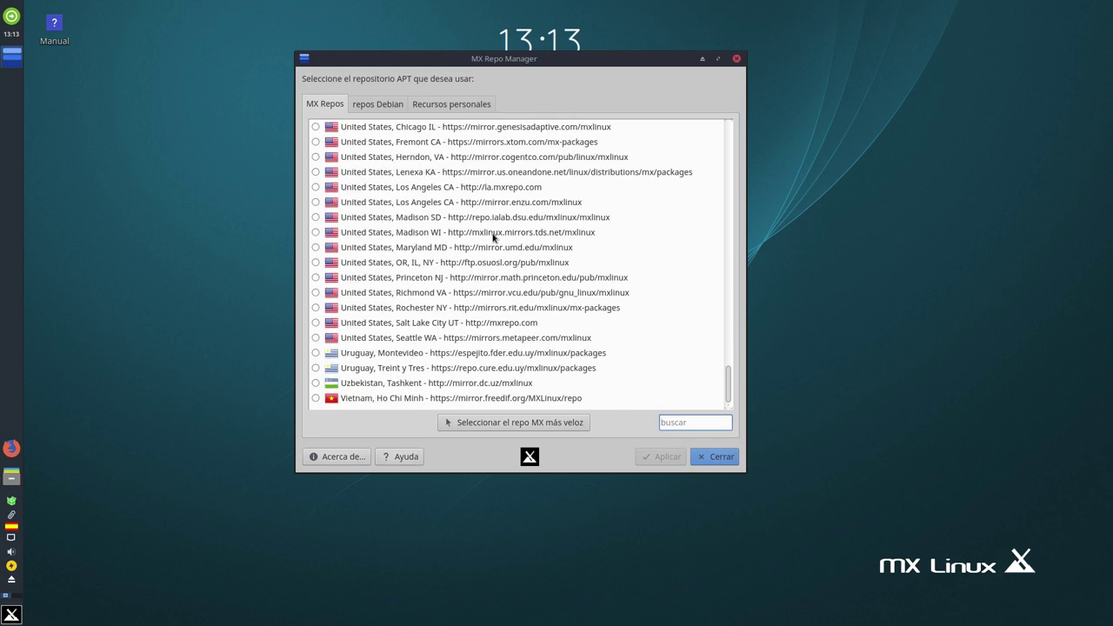
scroll(500, 247, "up", 12)
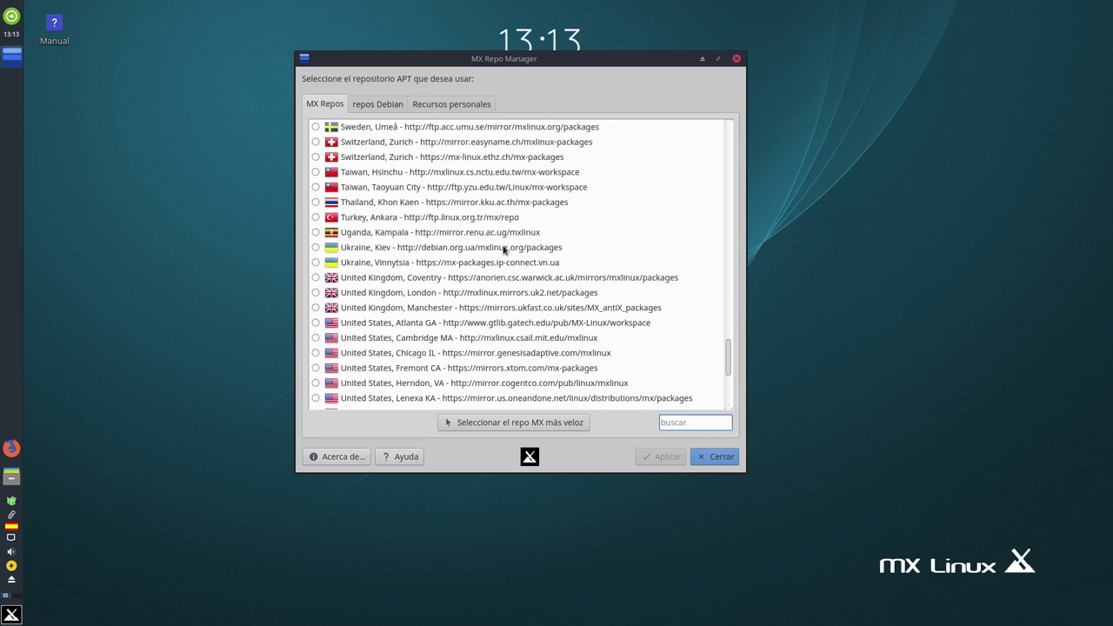
scroll(502, 249, "up", 20)
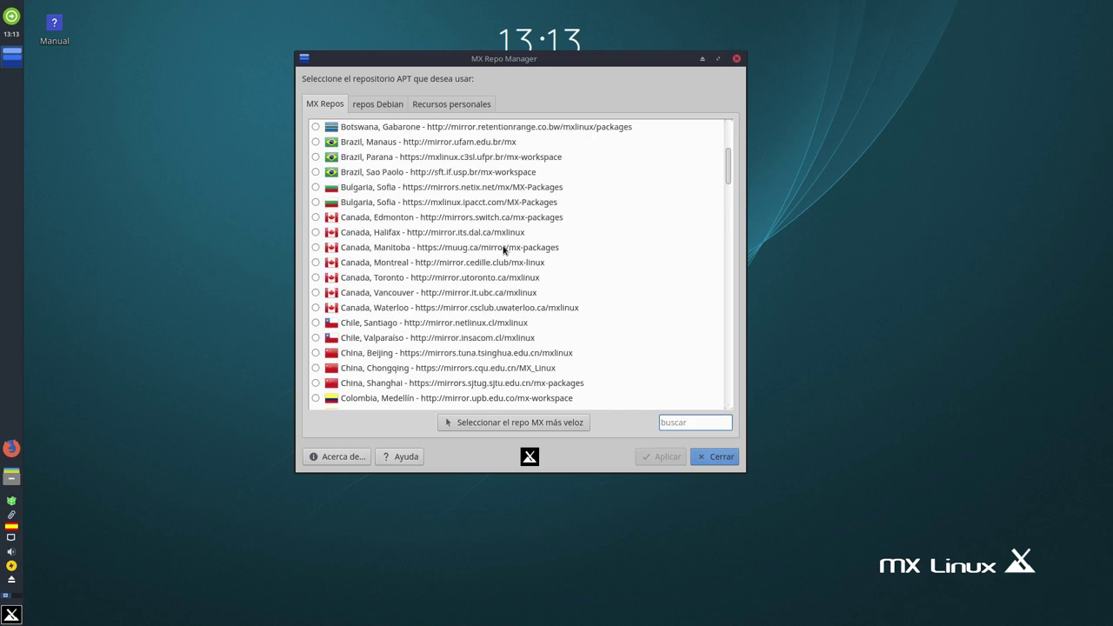
scroll(502, 249, "down", 15)
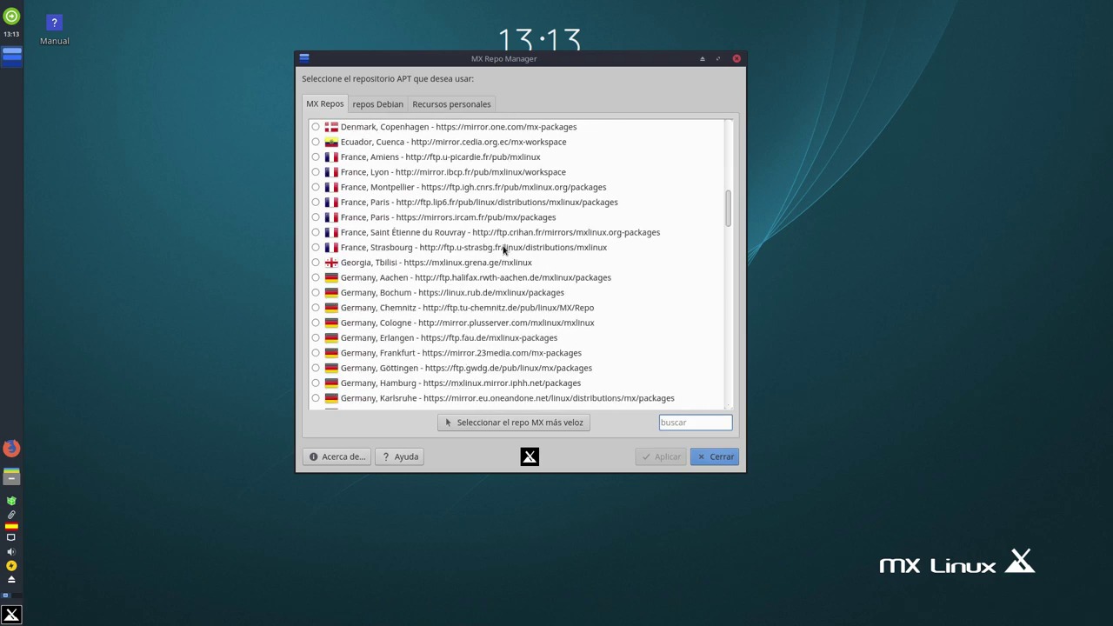
scroll(502, 250, "down", 8)
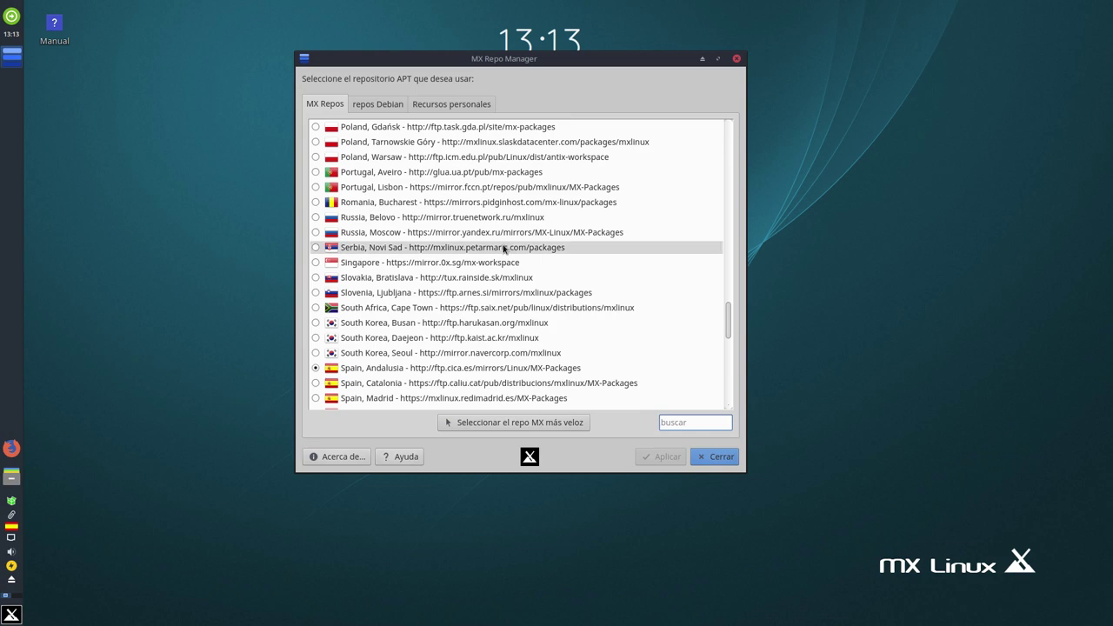
left_click(736, 58)
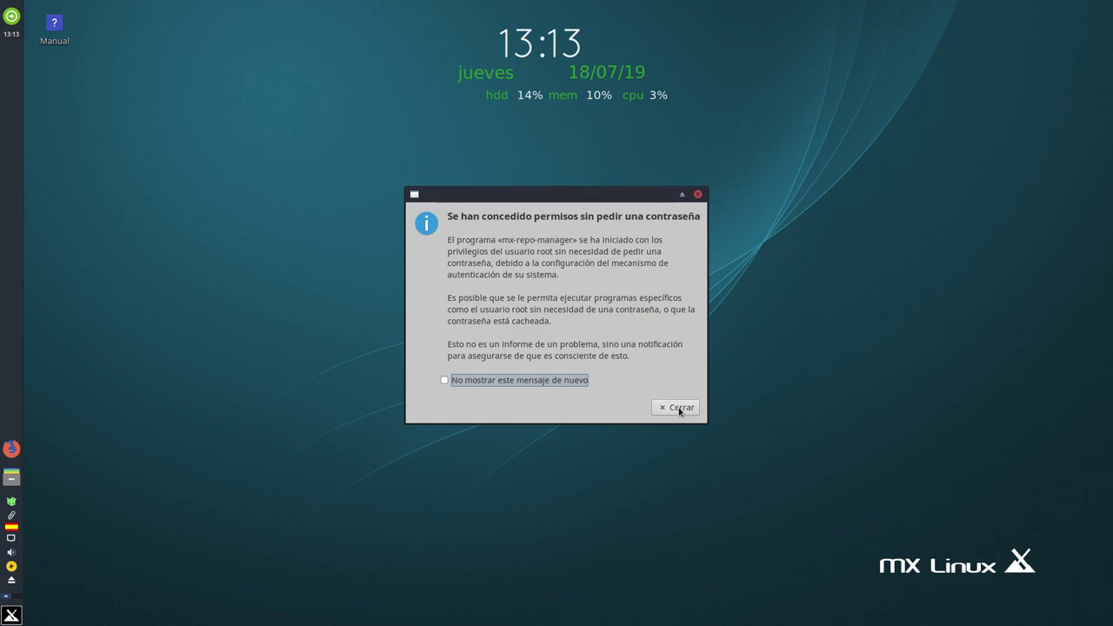
left_click(677, 407)
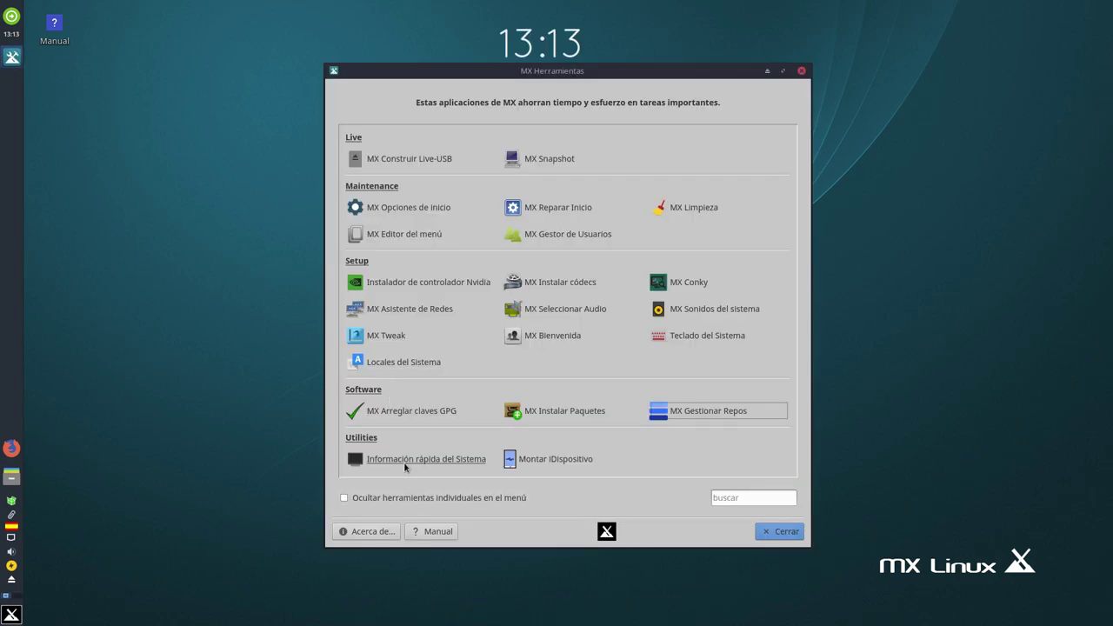
- Run Información rápida del Sistema and review the hardware, drive and repository report in its terminal, then close it
left_click(409, 460)
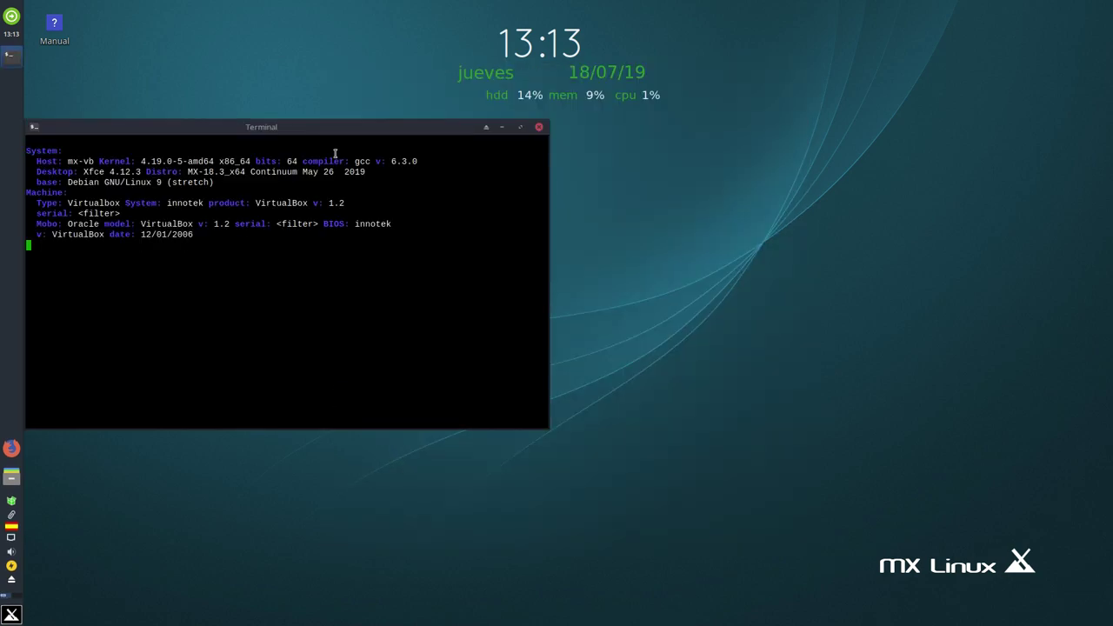
left_click_drag(272, 128, 396, 114)
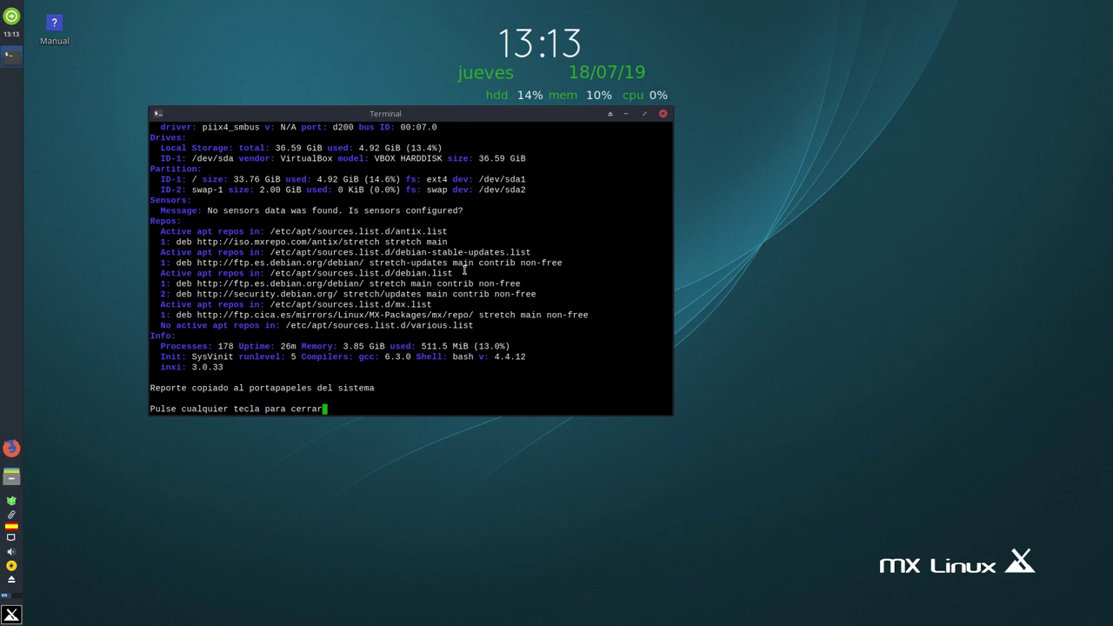
scroll(464, 271, "up", 10)
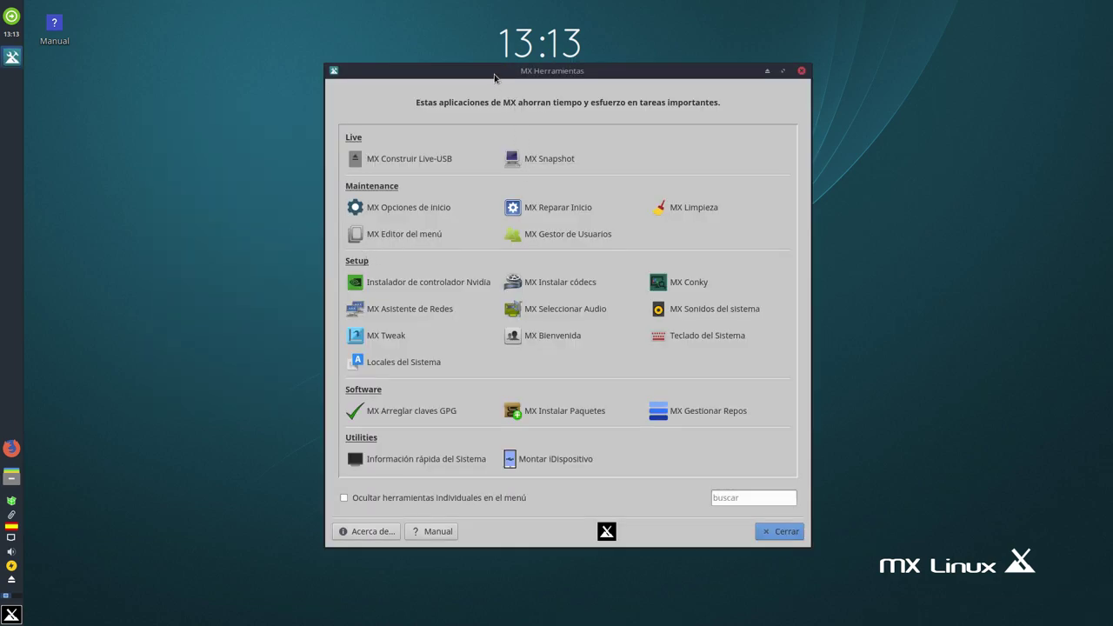
- View the Montar iDispositivo window and close it, then close MX Herramientas
left_click_drag(492, 73, 443, 66)
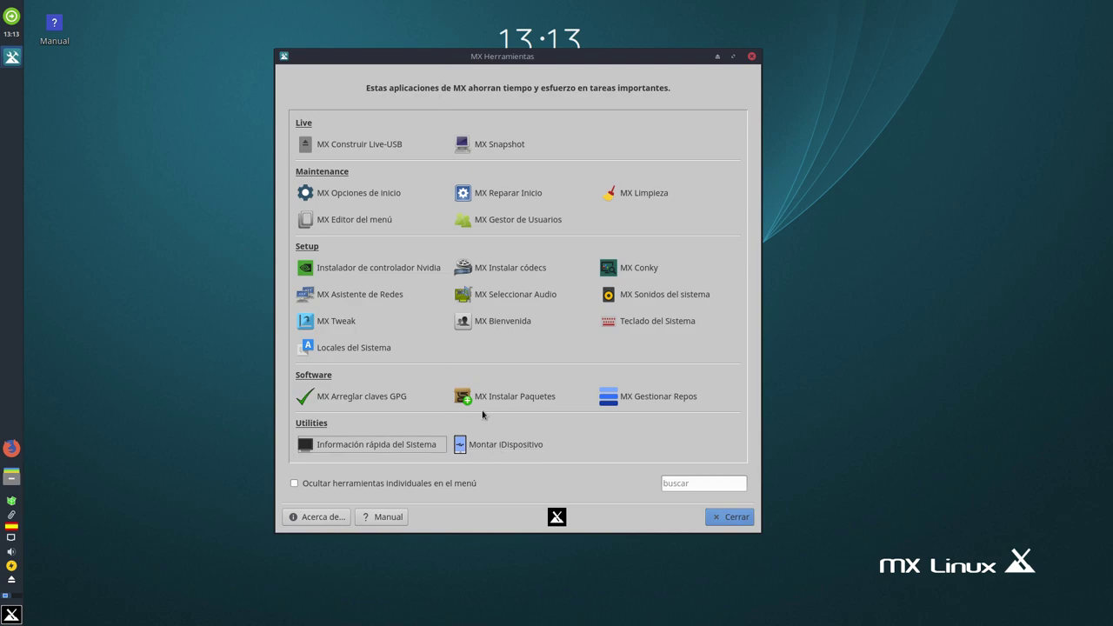
left_click(489, 444)
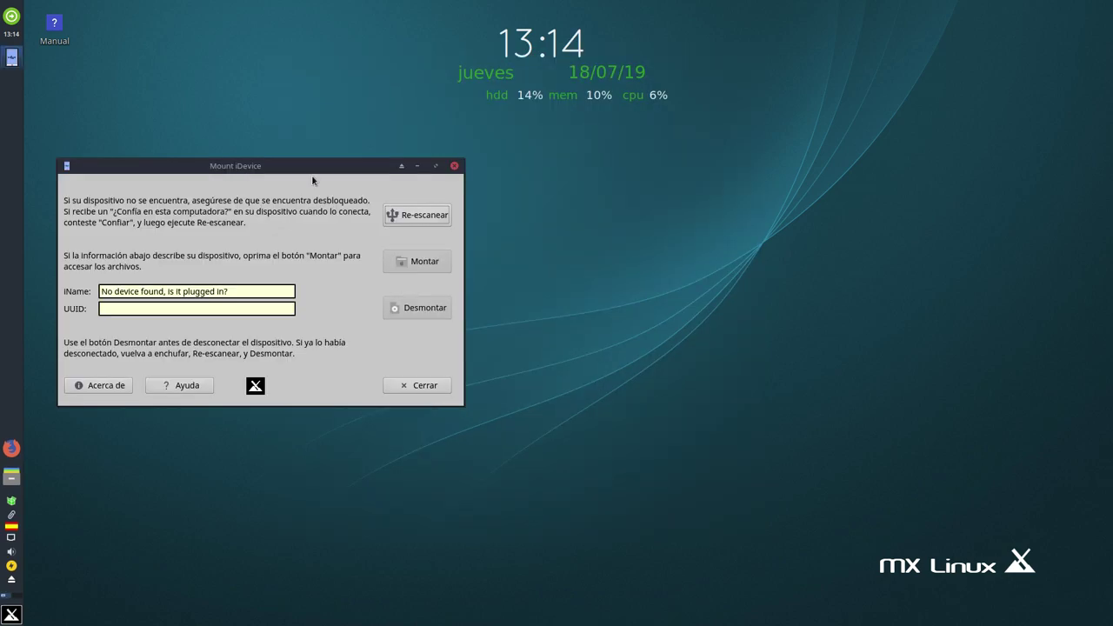
left_click_drag(267, 170, 464, 156)
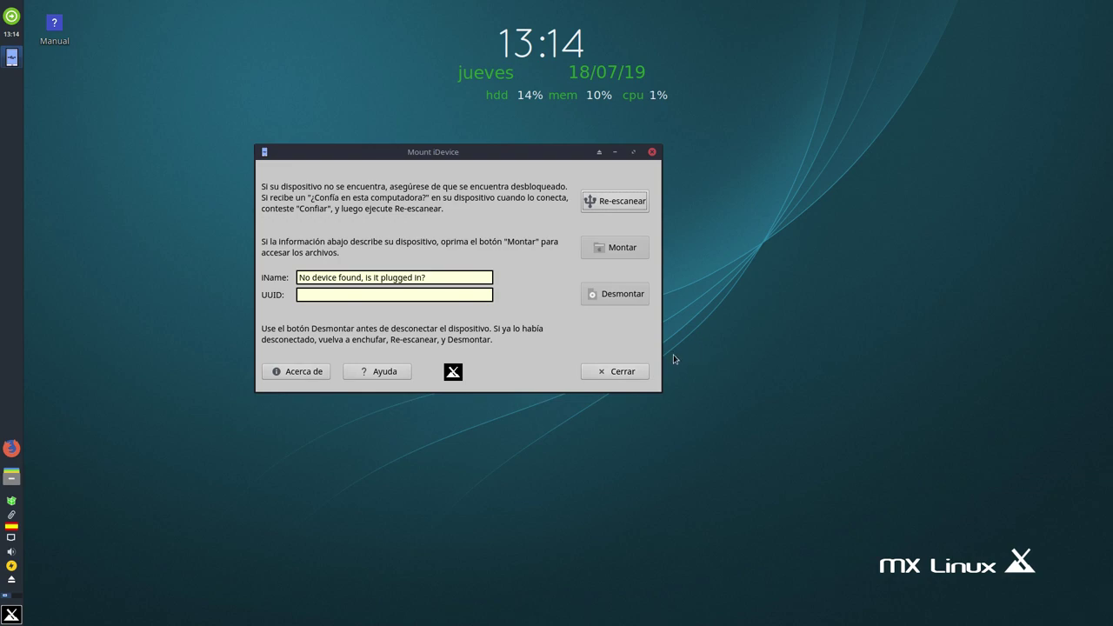
left_click(634, 371)
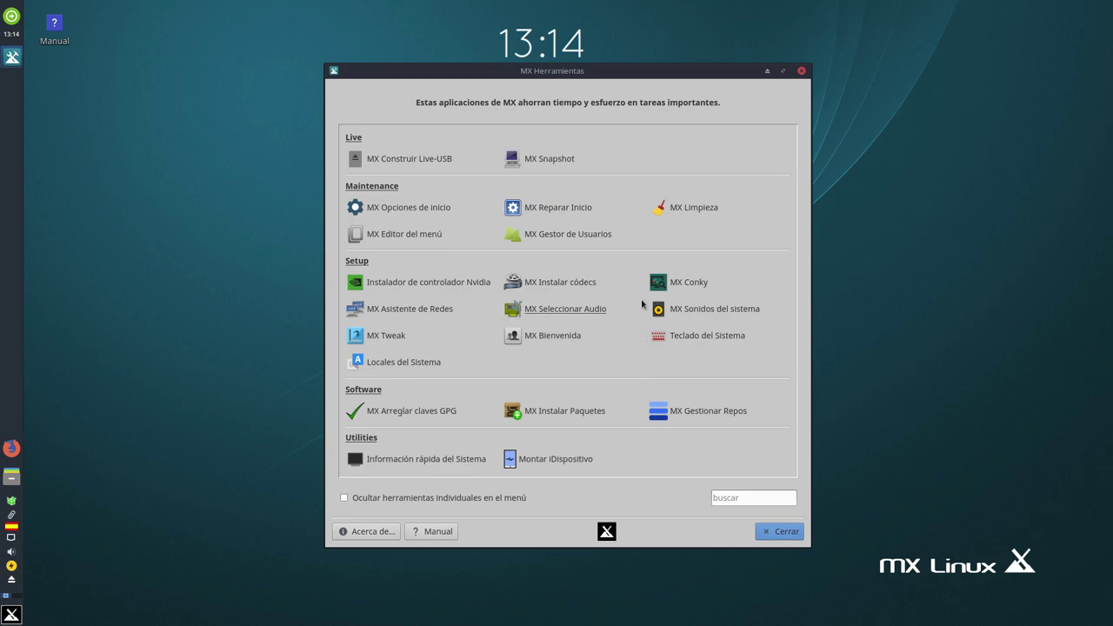
left_click(802, 70)
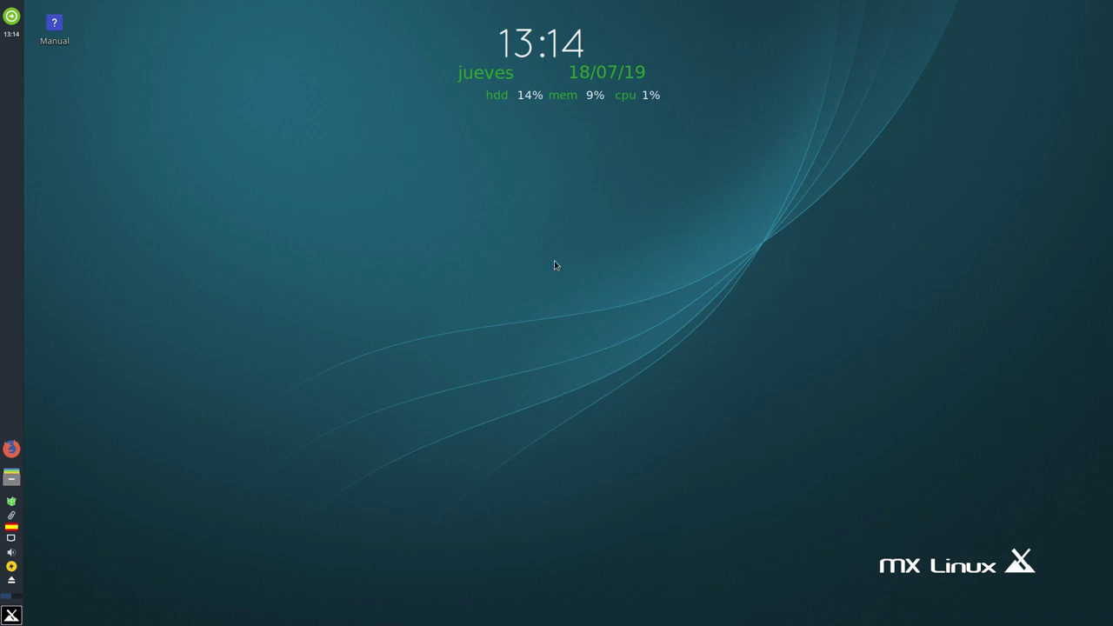
- Show the Accesorios category in the applications menu and enlarge the menu so more entries fit
left_click(11, 615)
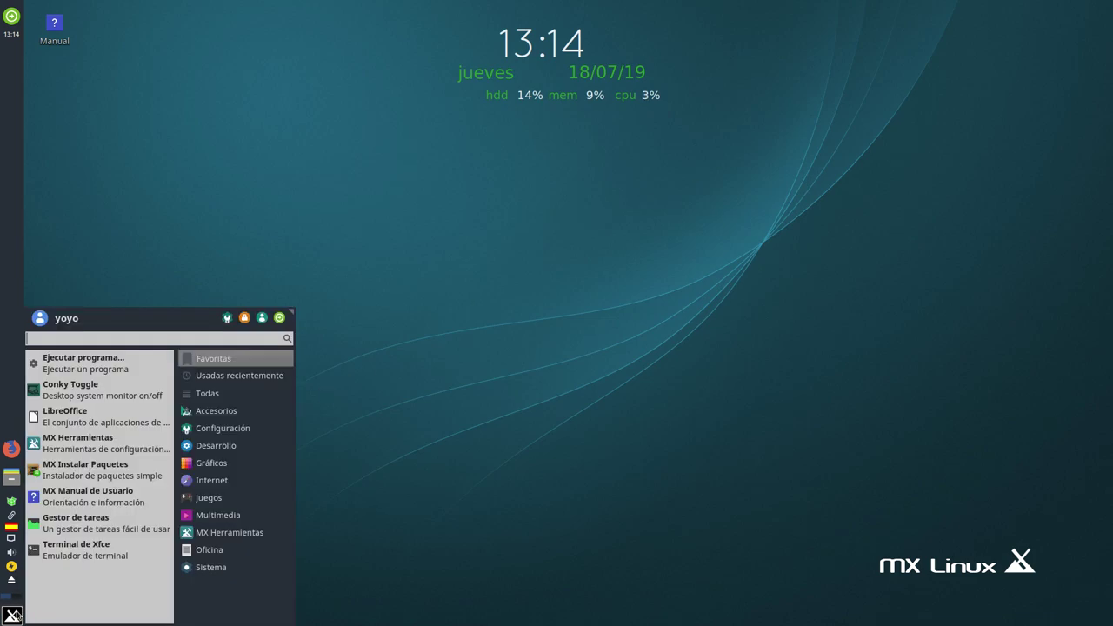
left_click(214, 414)
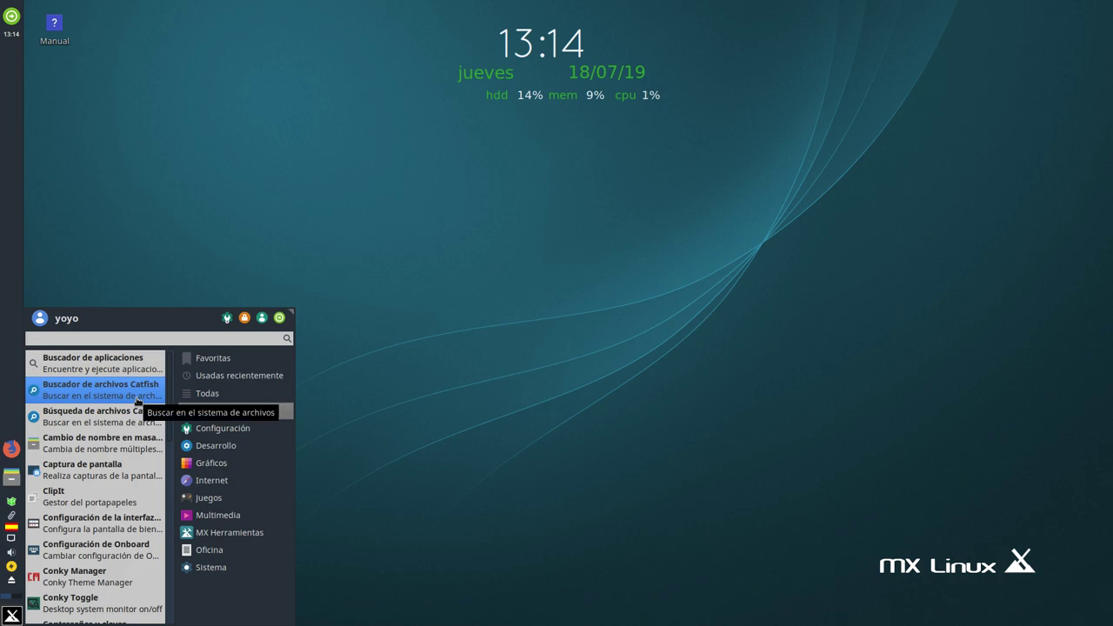
scroll(121, 417, "down", 8)
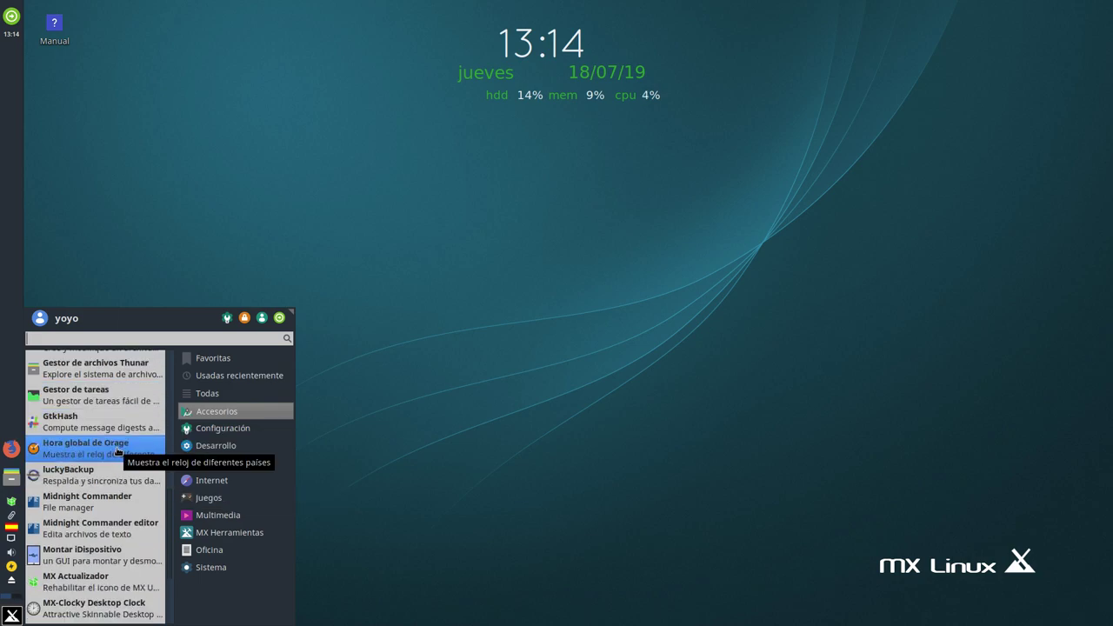
scroll(121, 447, "down", 4)
left_click_drag(292, 310, 442, 161)
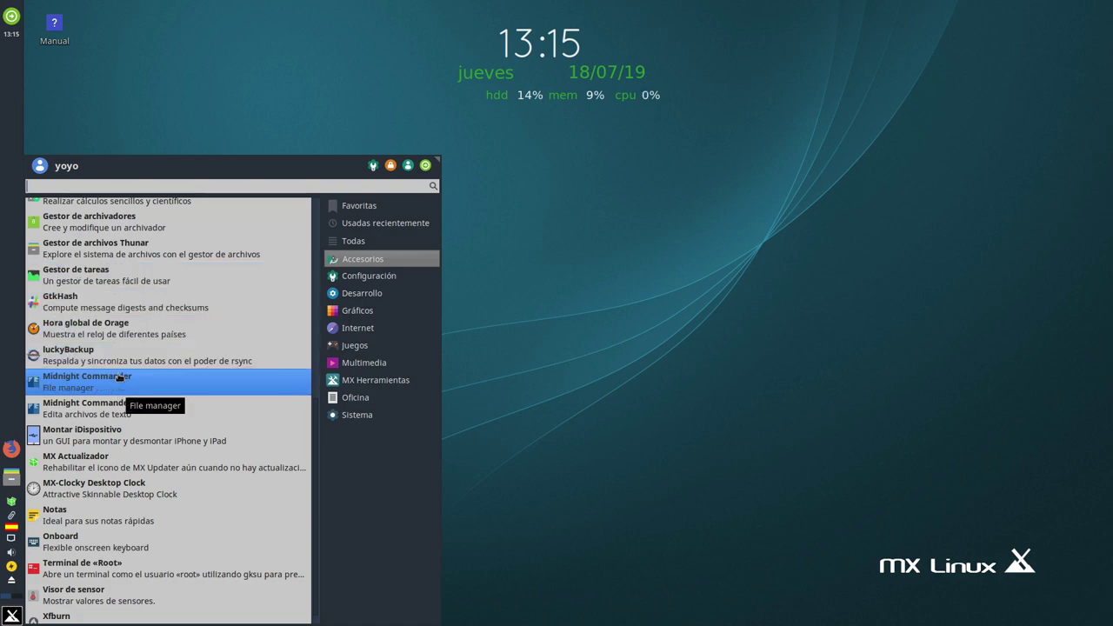
- Examine the full list of Accesorios applications, from Buscador de aplicaciones to Xfburn
scroll(120, 374, "down", 1)
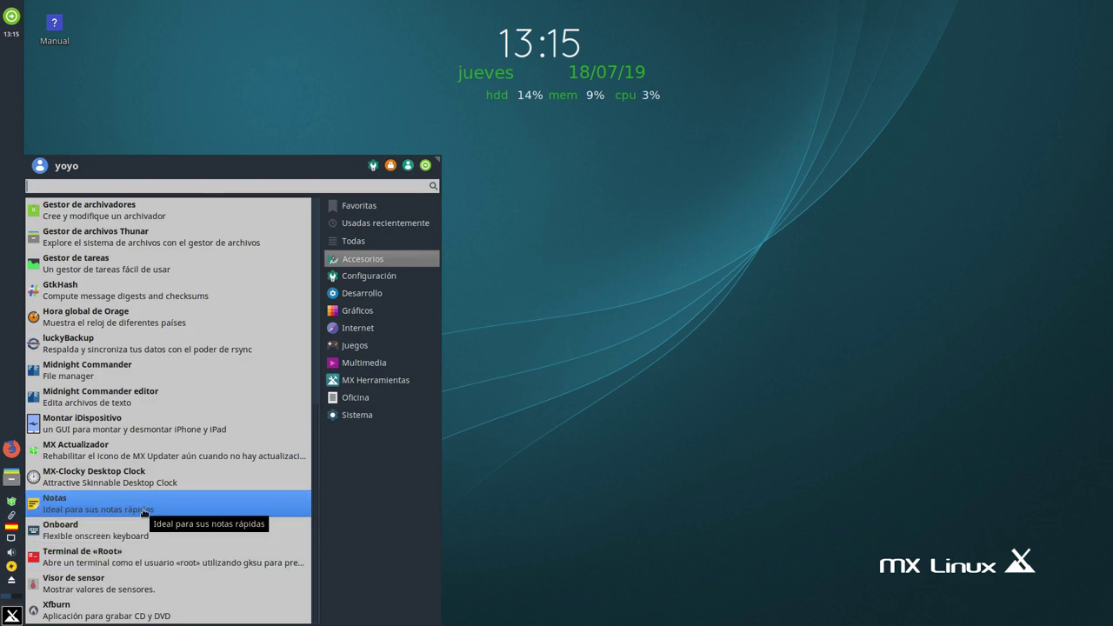
scroll(143, 511, "up", 5)
scroll(143, 511, "down", 5)
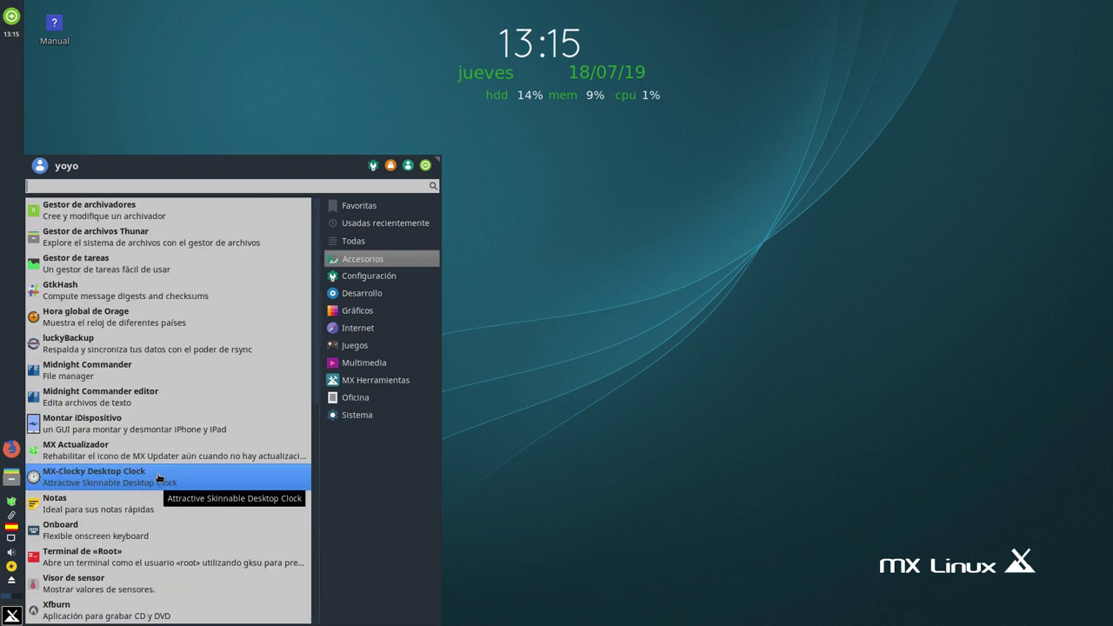
scroll(158, 478, "up", 5)
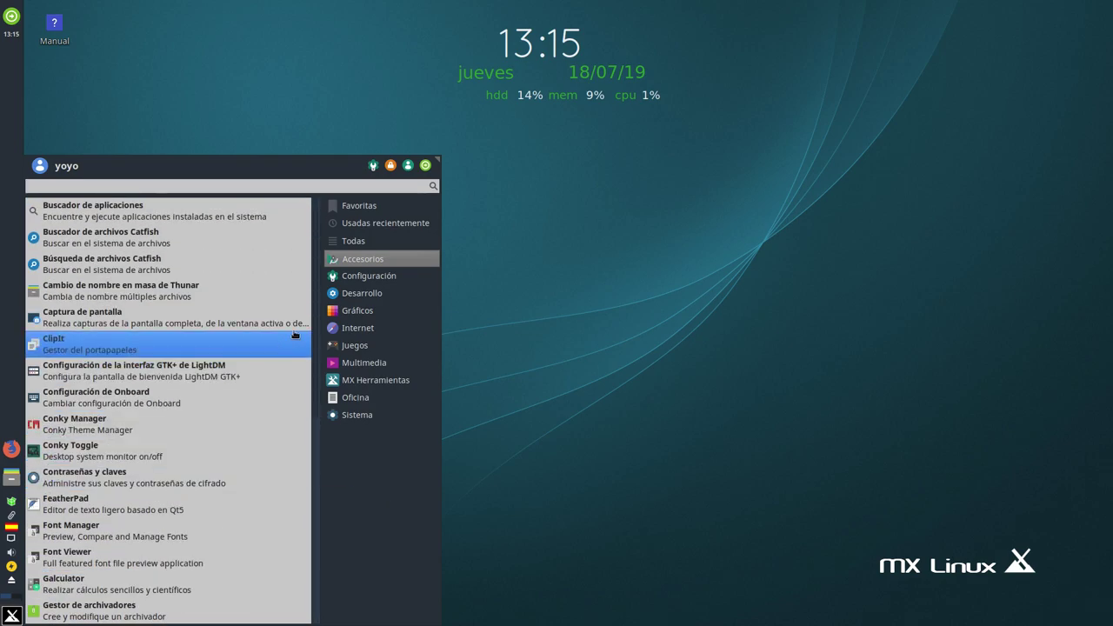
- Look through the settings utilities listed in the Configuración category of the applications menu
mouse_move(352, 277)
scroll(191, 357, "down", 10)
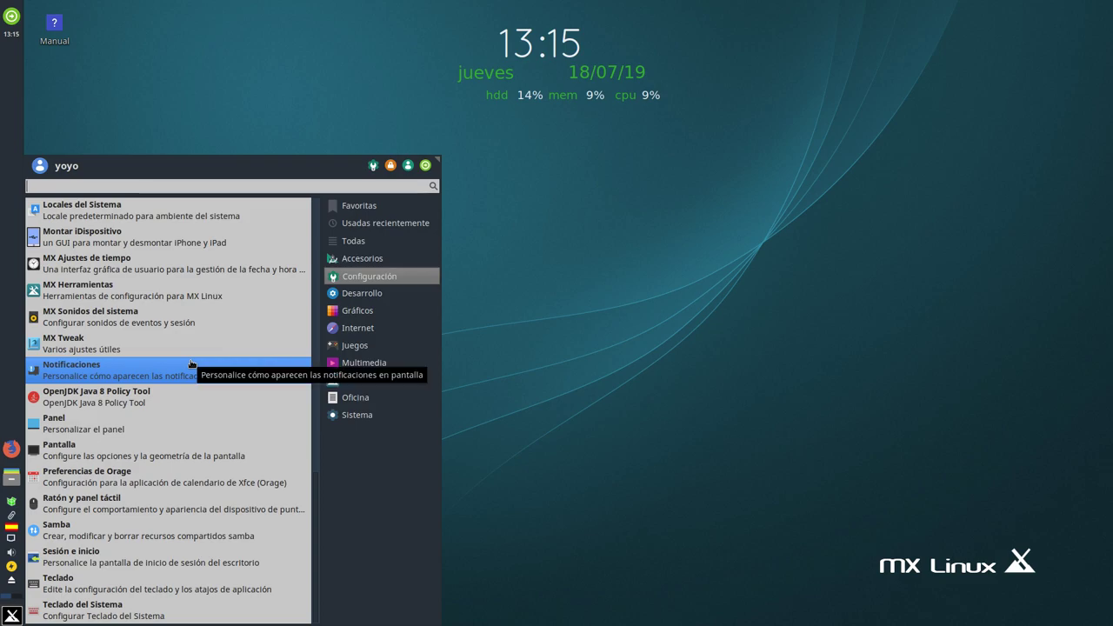
scroll(171, 483, "up", 4)
scroll(171, 484, "up", 6)
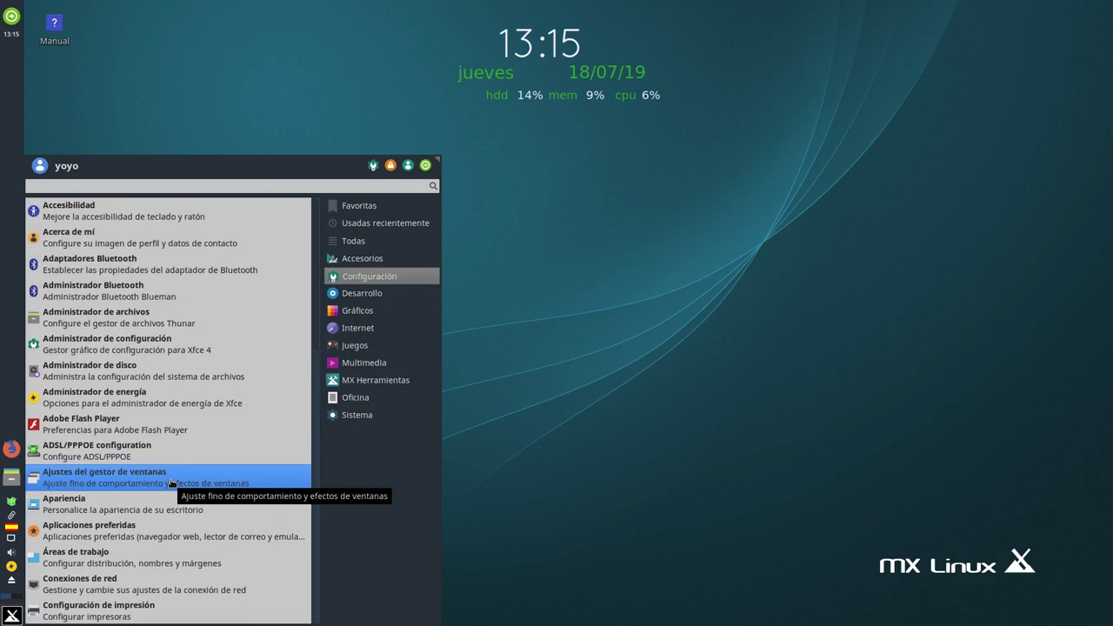
- Review the applications in the Gráficos, Internet, Juegos, Multimedia, MX Herramientas and Oficina menu categories
mouse_move(363, 312)
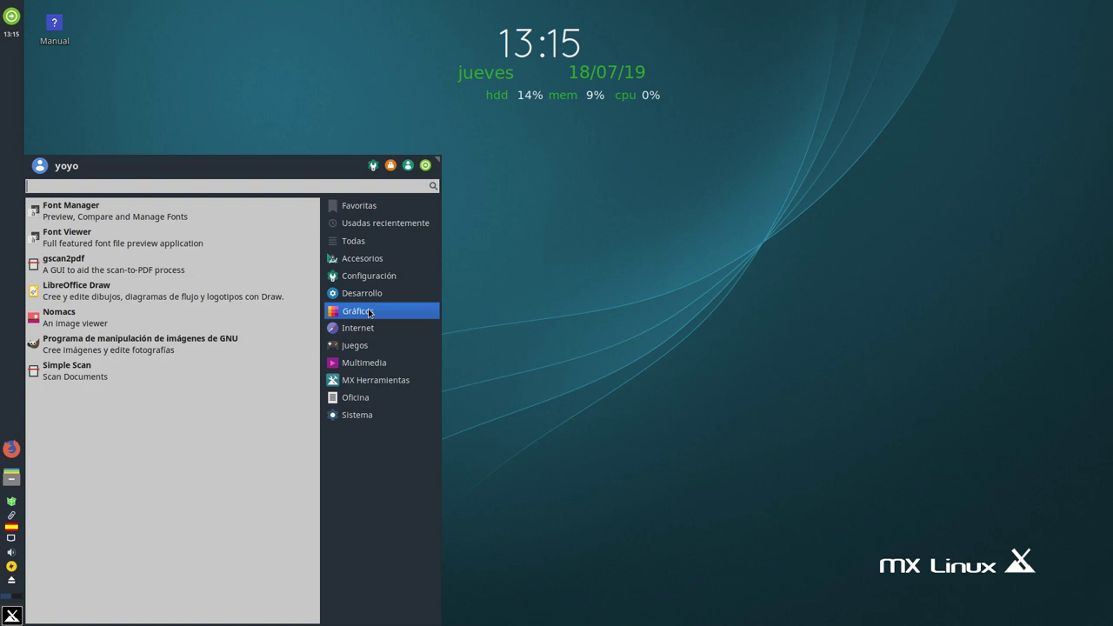
left_click(343, 329)
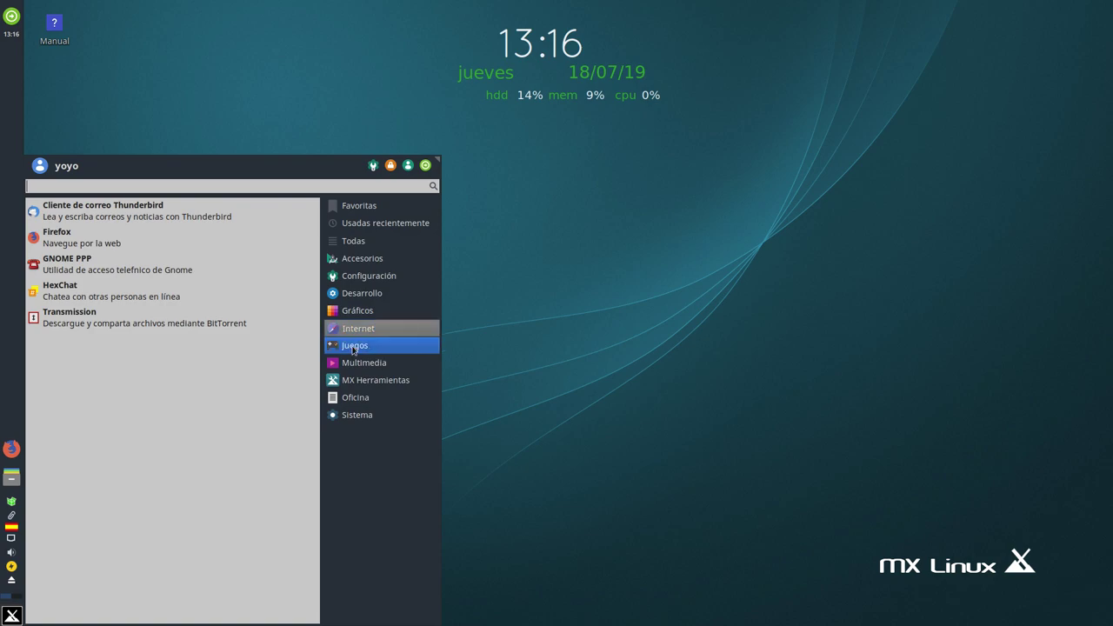
left_click(353, 346)
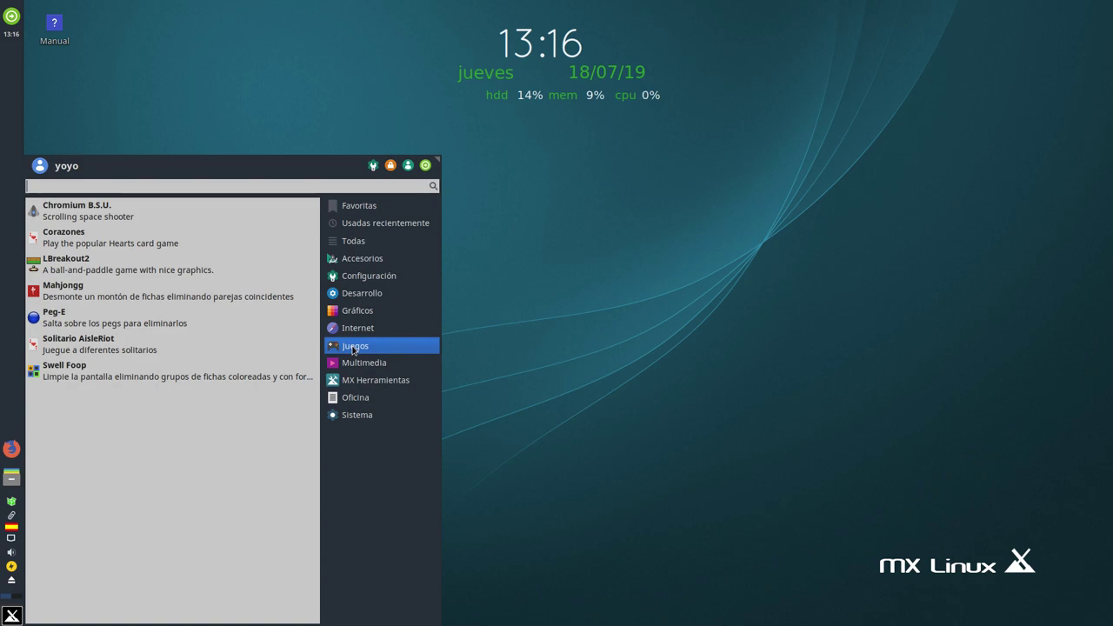
left_click(365, 363)
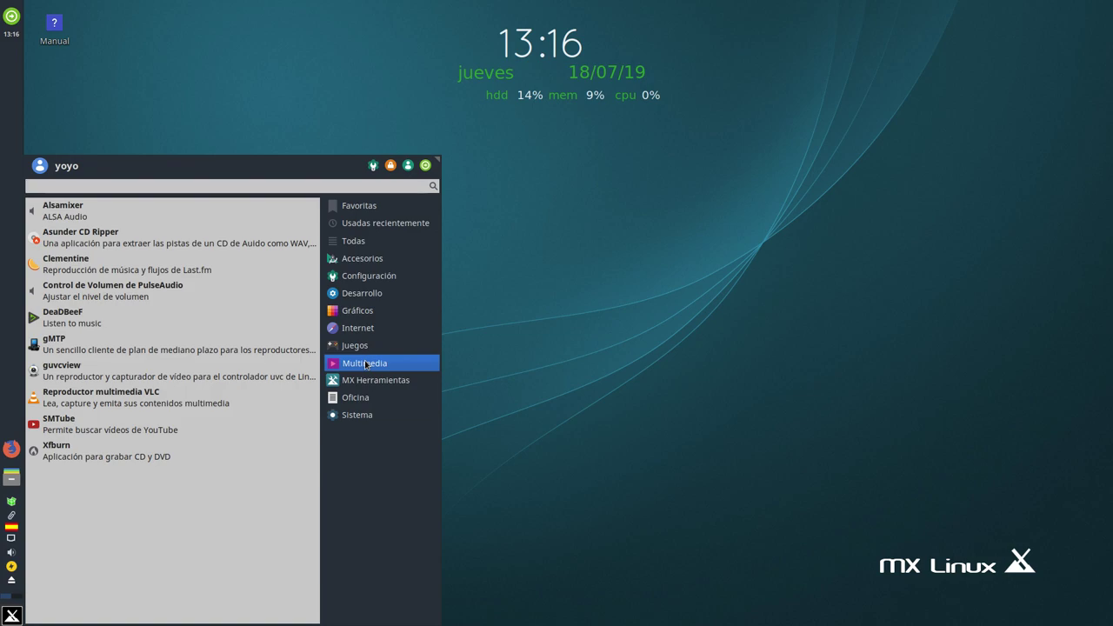
left_click(369, 381)
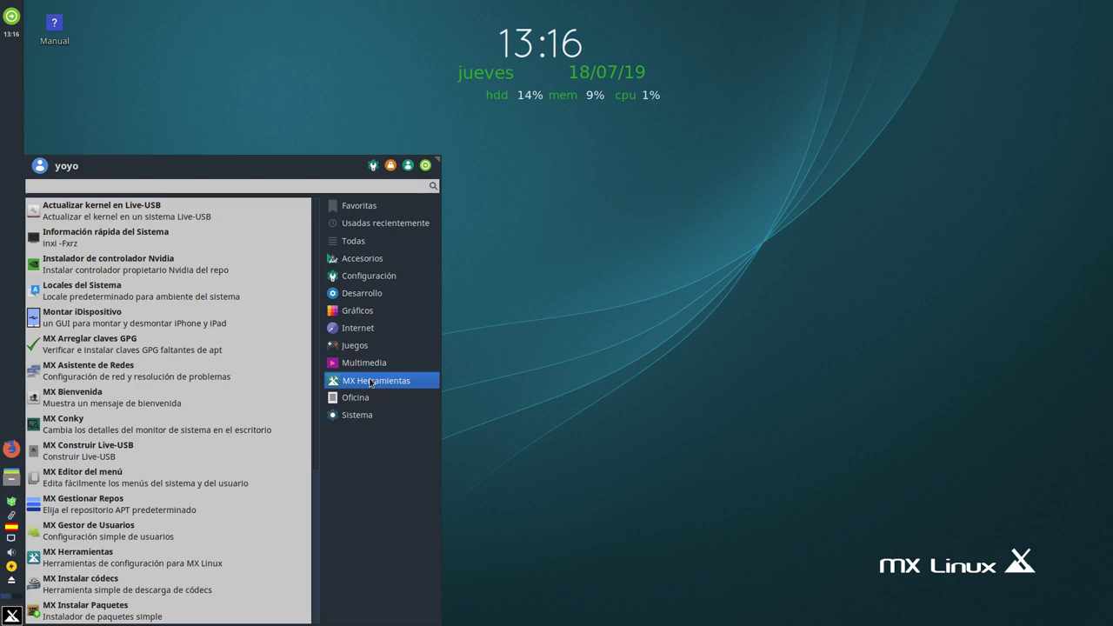
mouse_move(369, 396)
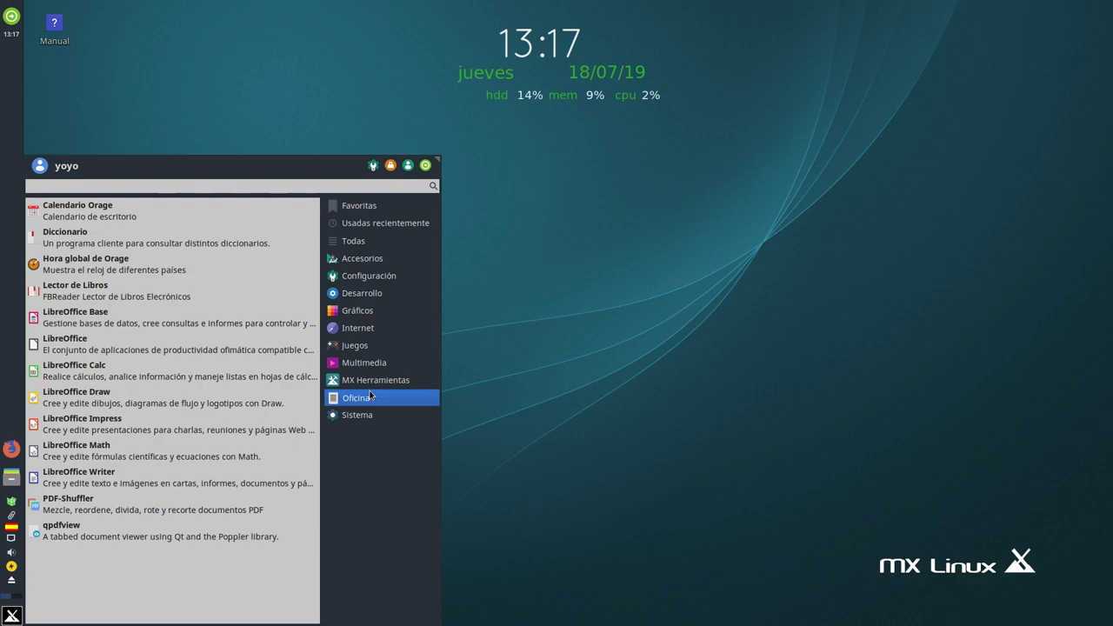
- Look through the system utilities listed in the Sistema category of the applications menu
left_click(365, 415)
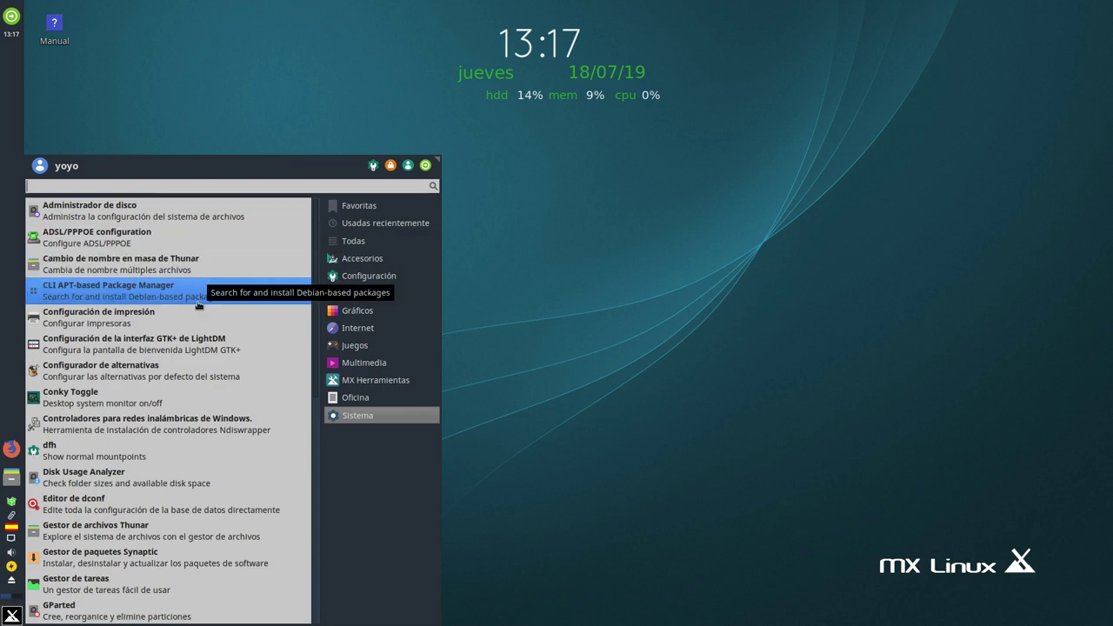
scroll(184, 341, "down", 3)
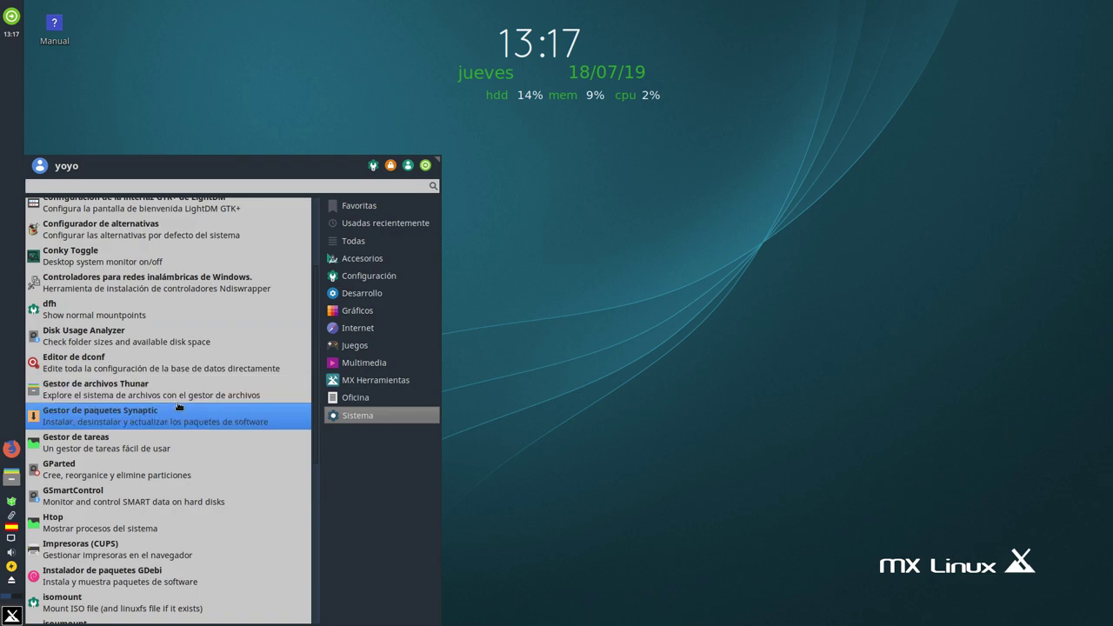
scroll(172, 434, "down", 2)
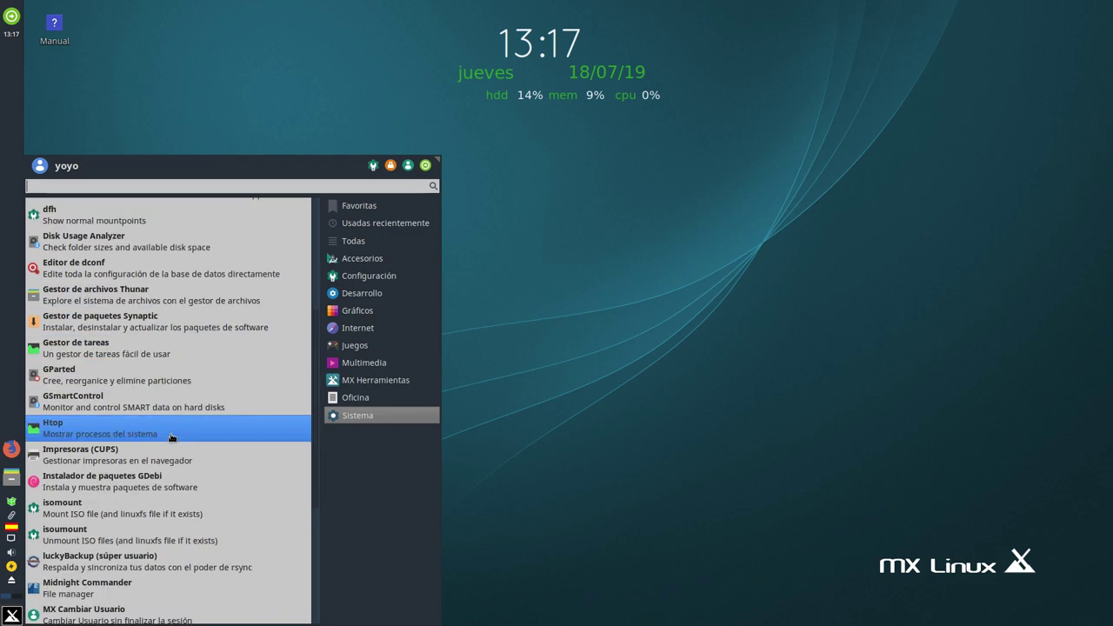
scroll(172, 435, "down", 5)
scroll(165, 435, "up", 8)
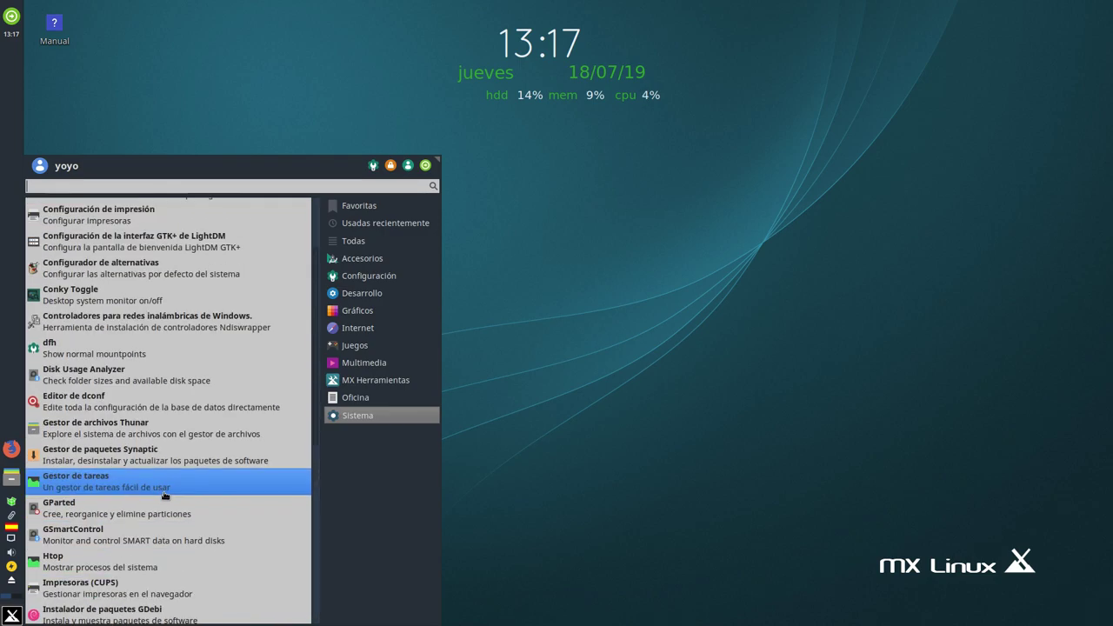
- Launch Gestor de paquetes Synaptic and authenticate with the root password
left_click(164, 461)
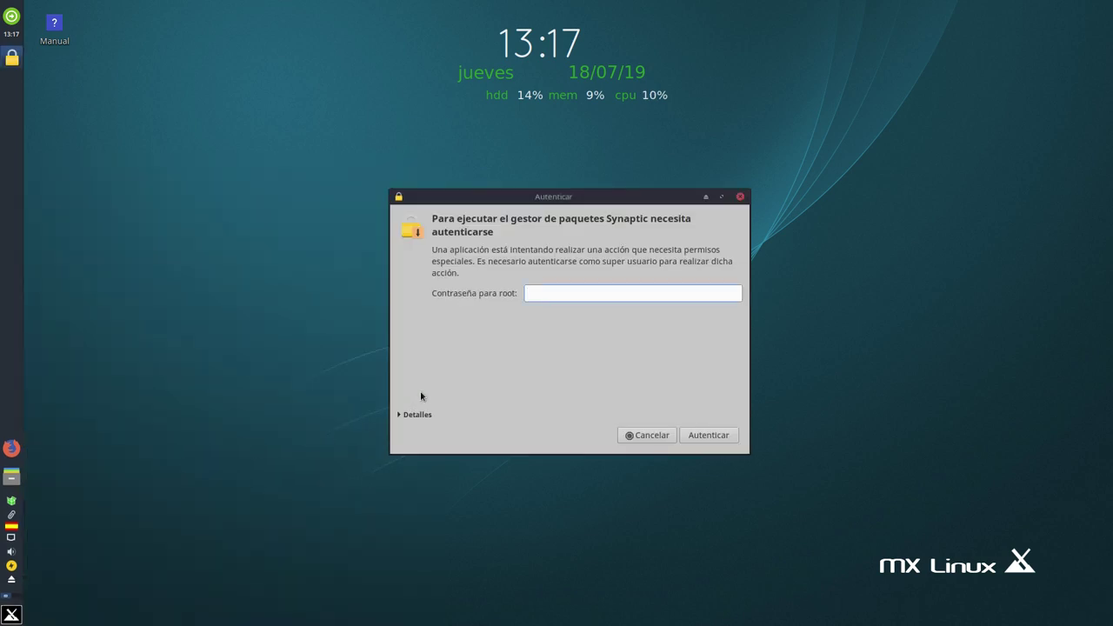
type("*******")
key("Return")
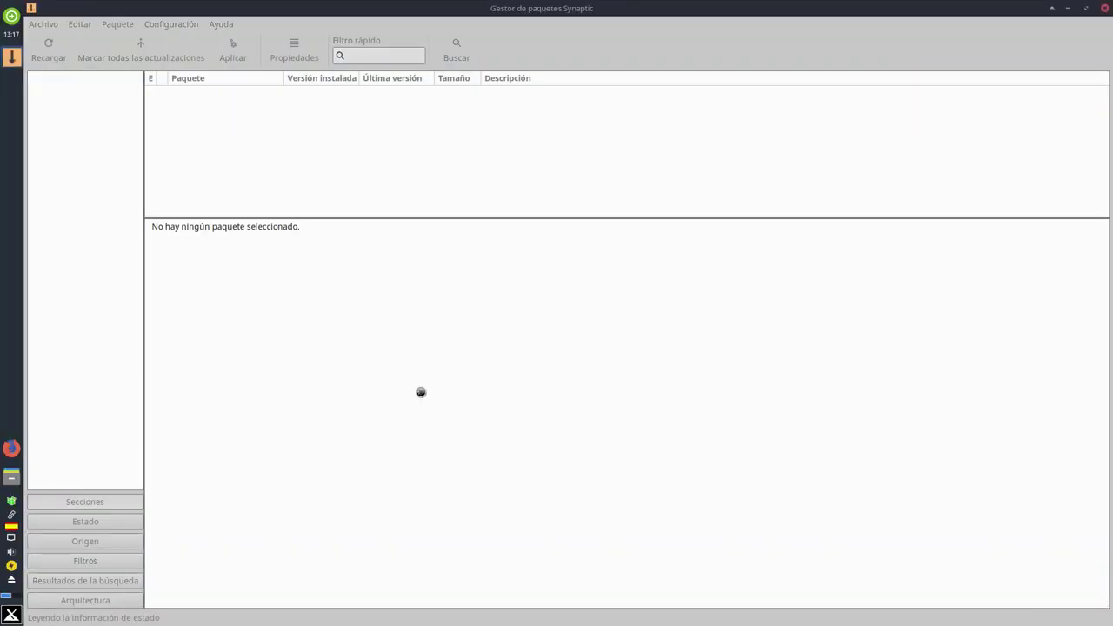
- Restore and reposition the Synaptic window, enlarge its package list, filter the packages by "intel", and close Synaptic
left_click(1087, 10)
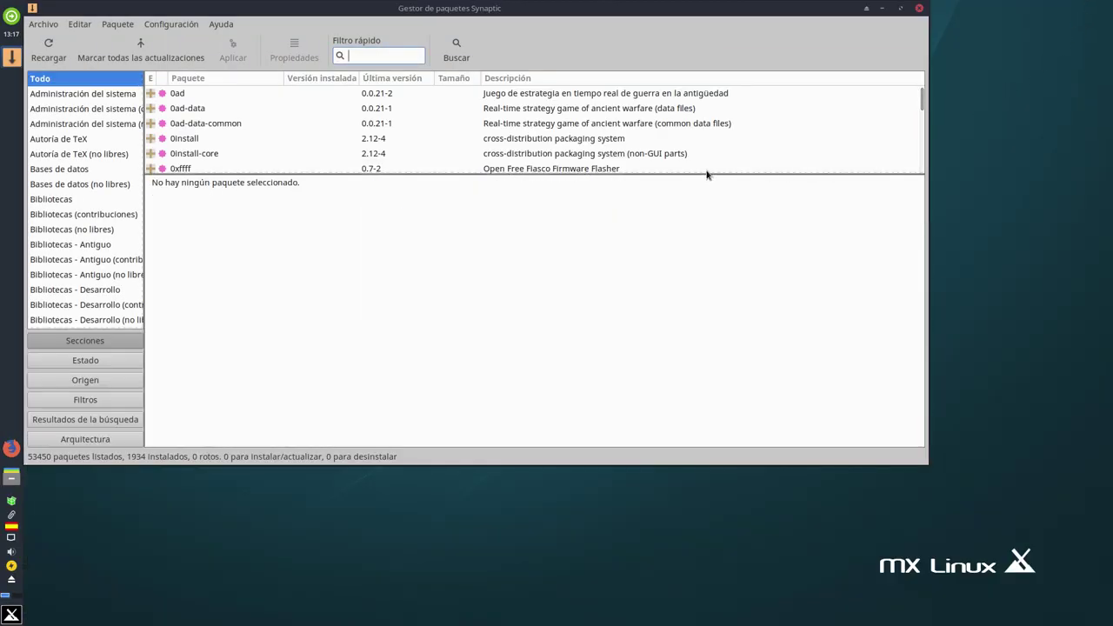
left_click_drag(473, 175, 489, 272)
left_click_drag(468, 12, 570, 49)
type("intel")
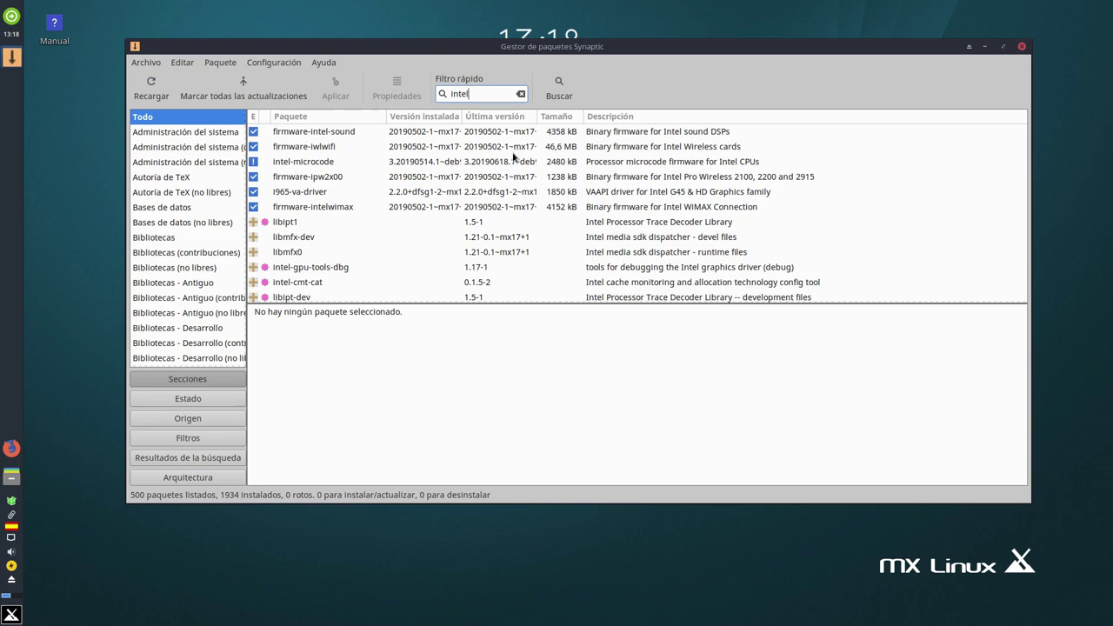
left_click(1022, 46)
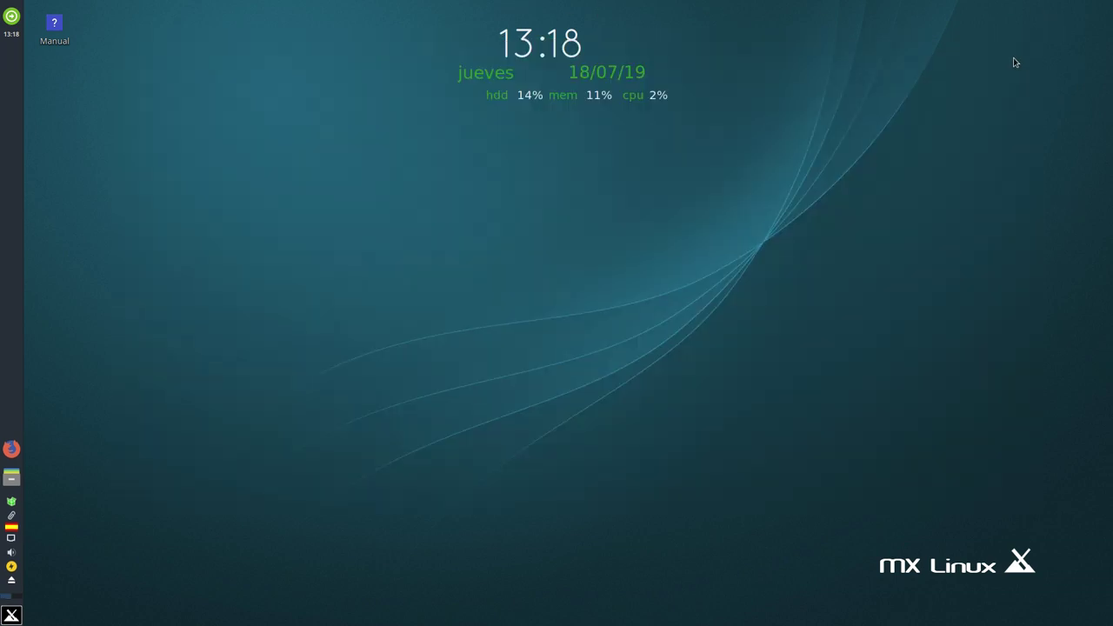
- Open the Xfce Configuración manager, enlarge its window to examine the Personal, Hardware, Sistema and Otras settings, and close it
left_click(13, 615)
left_click(382, 223)
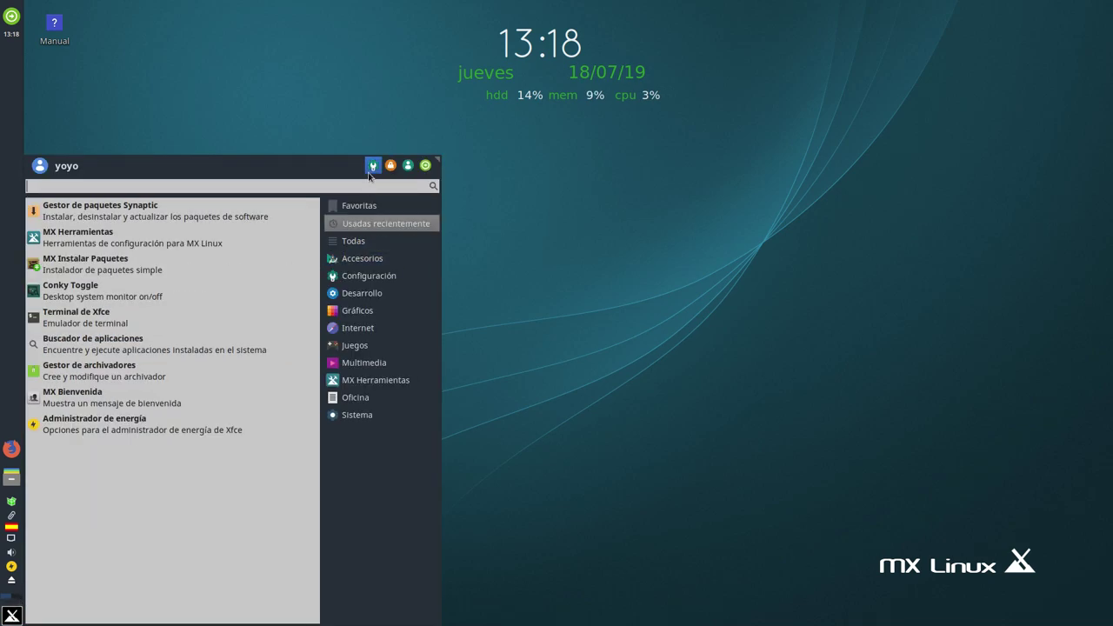
left_click(373, 166)
left_click_drag(519, 146, 409, 127)
left_click_drag(633, 439, 1080, 612)
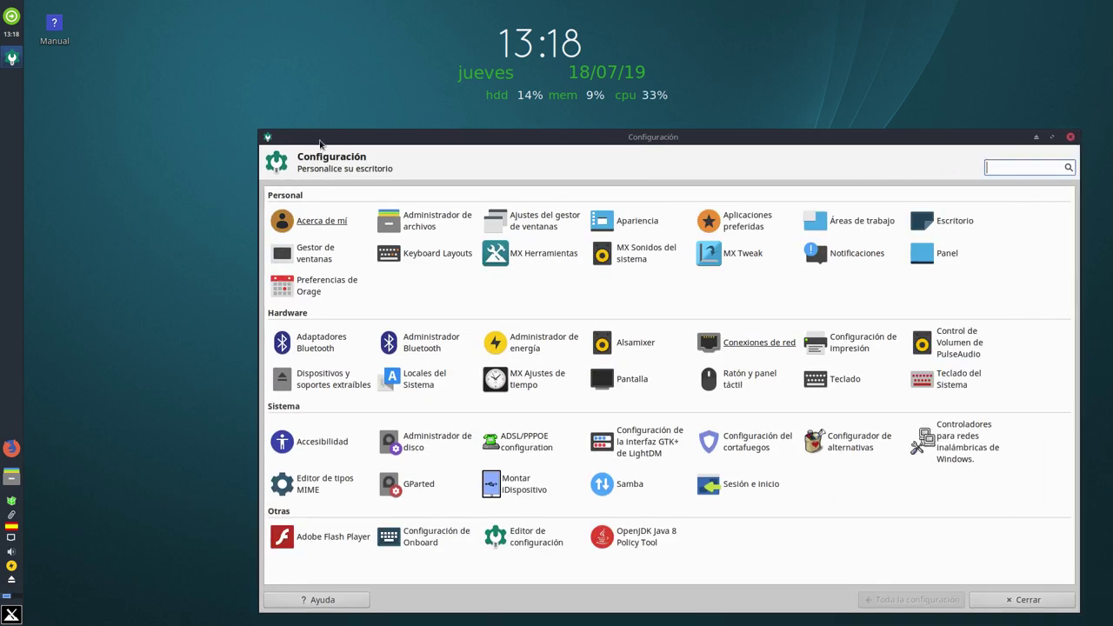
left_click_drag(405, 139, 289, 59)
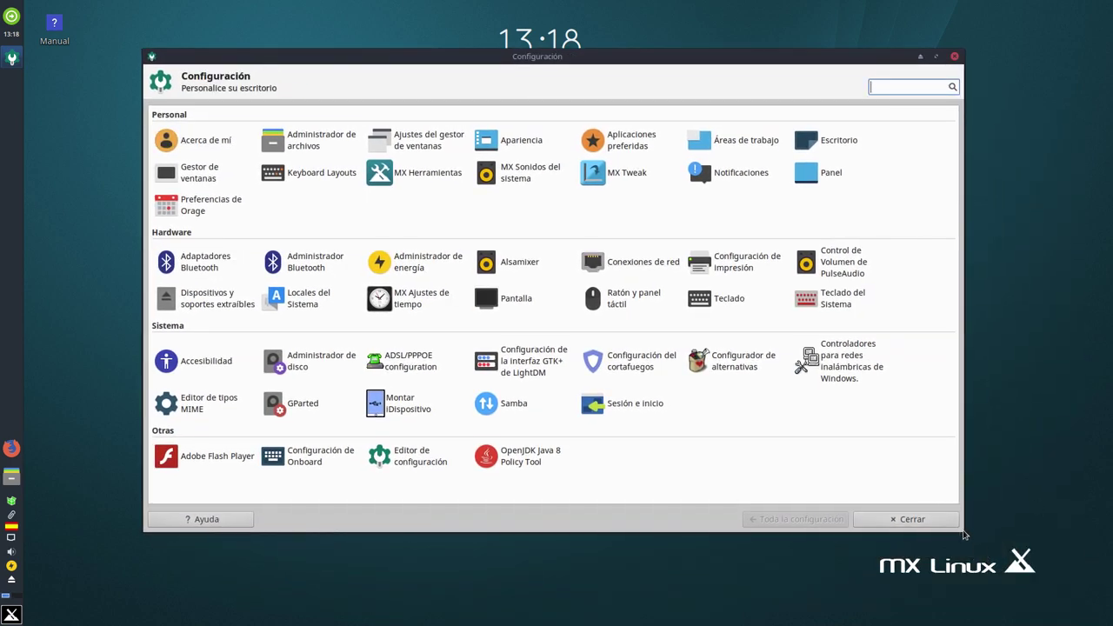
left_click_drag(963, 534, 993, 578)
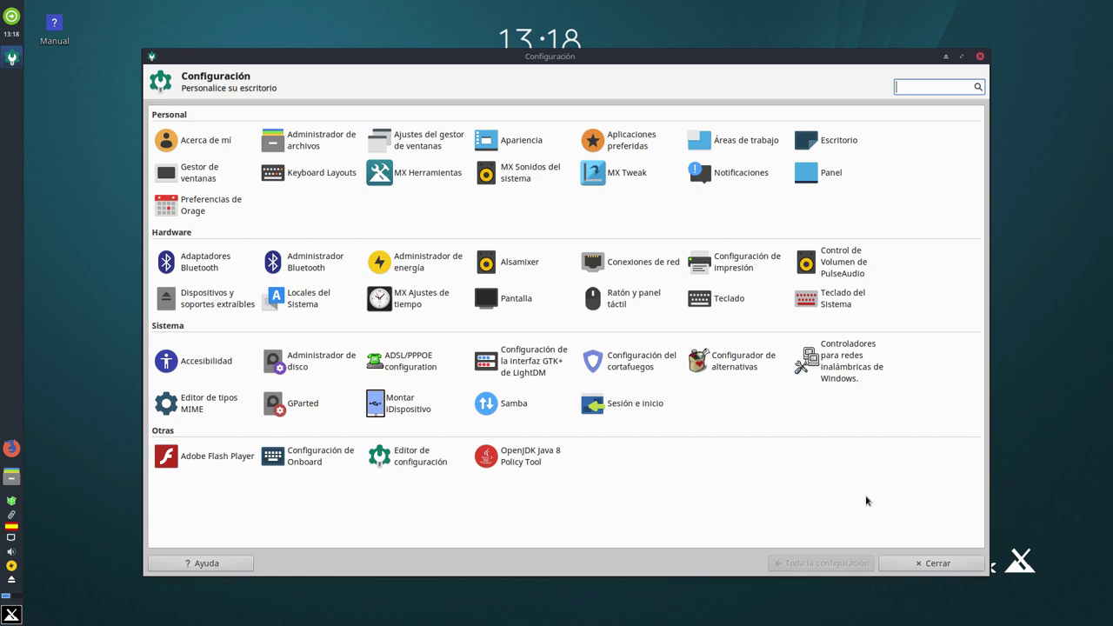
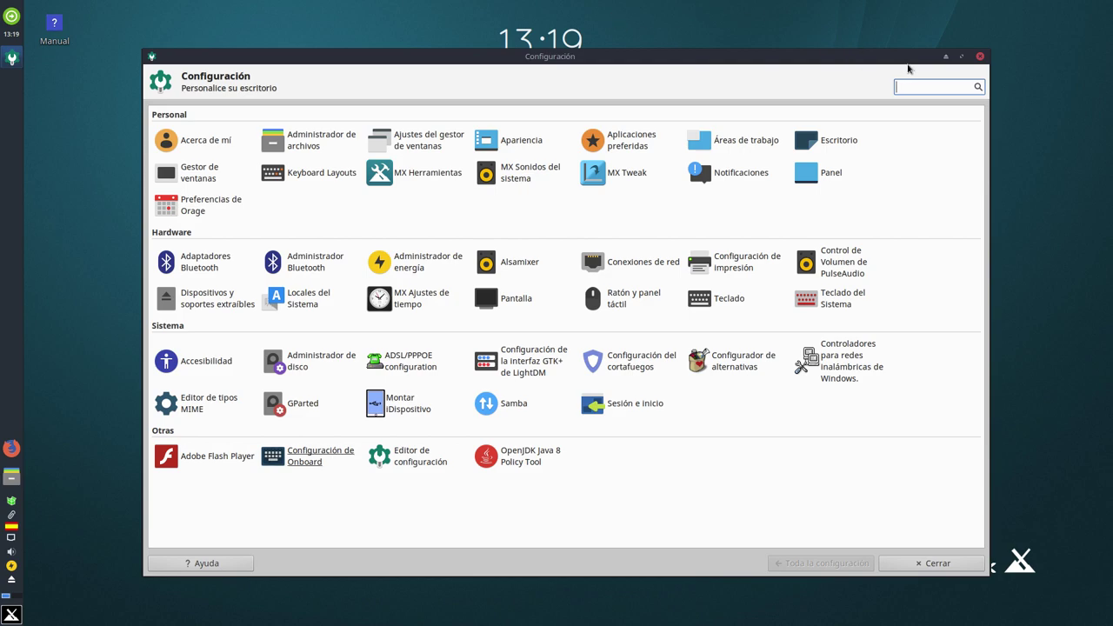
left_click(980, 57)
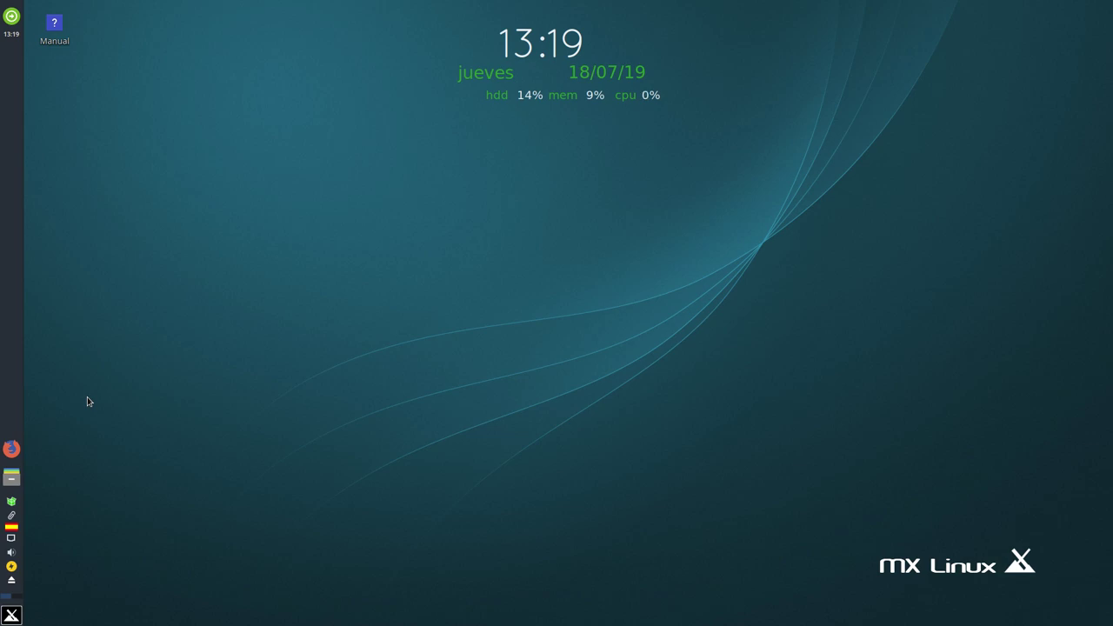
- Open MX Actualizador and review the full list of packages pending for the full upgrade
left_click(11, 504)
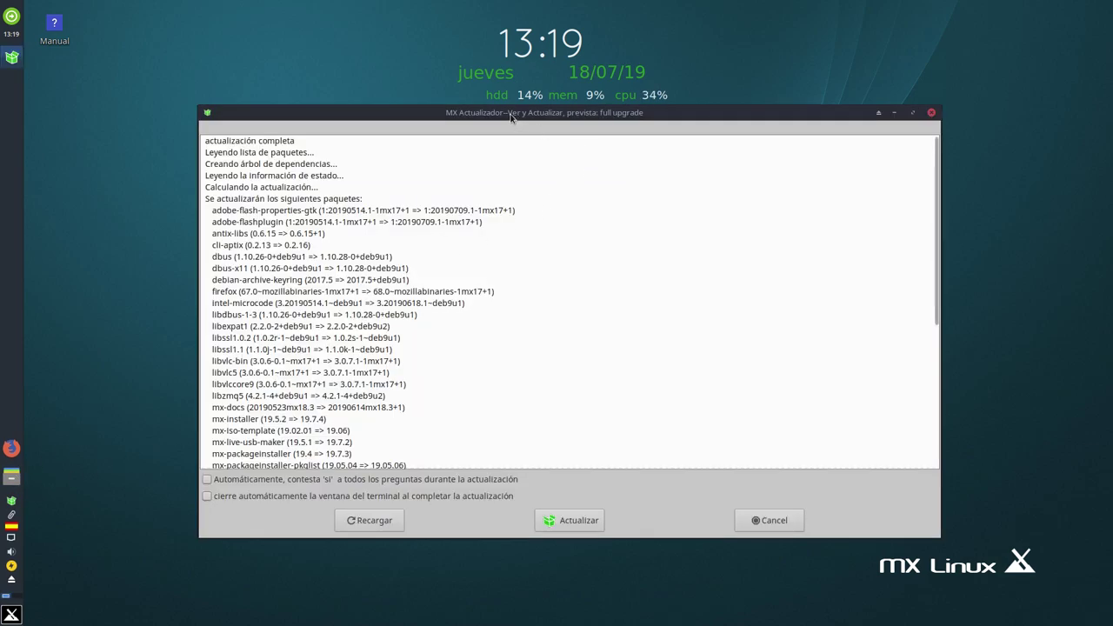
left_click_drag(512, 118, 501, 96)
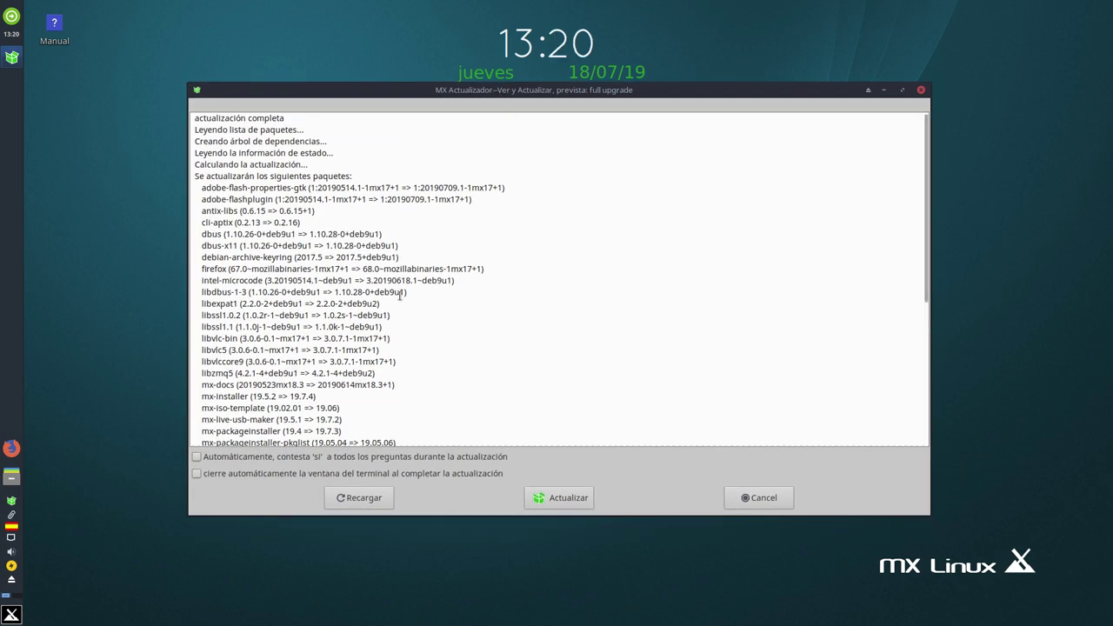
scroll(399, 296, "down", 5)
scroll(400, 296, "up", 5)
scroll(313, 277, "down", 6)
scroll(313, 277, "down", 2)
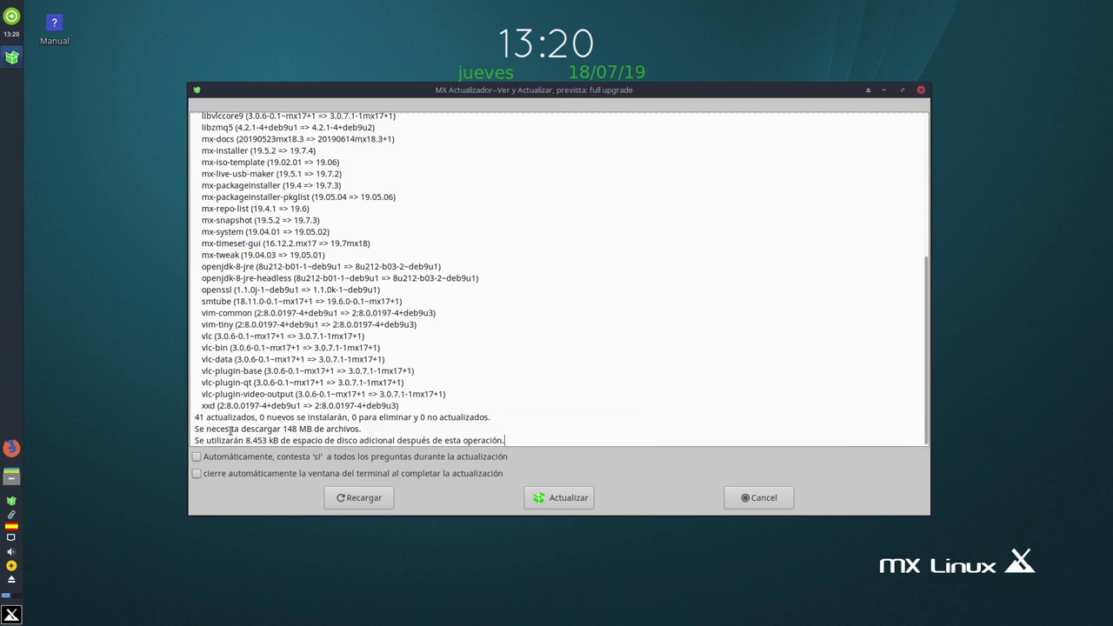
- Run the full system upgrade, authenticating with the root password and answering "s" to continue, and close the finished terminal window
left_click(559, 499)
type("•••••••")
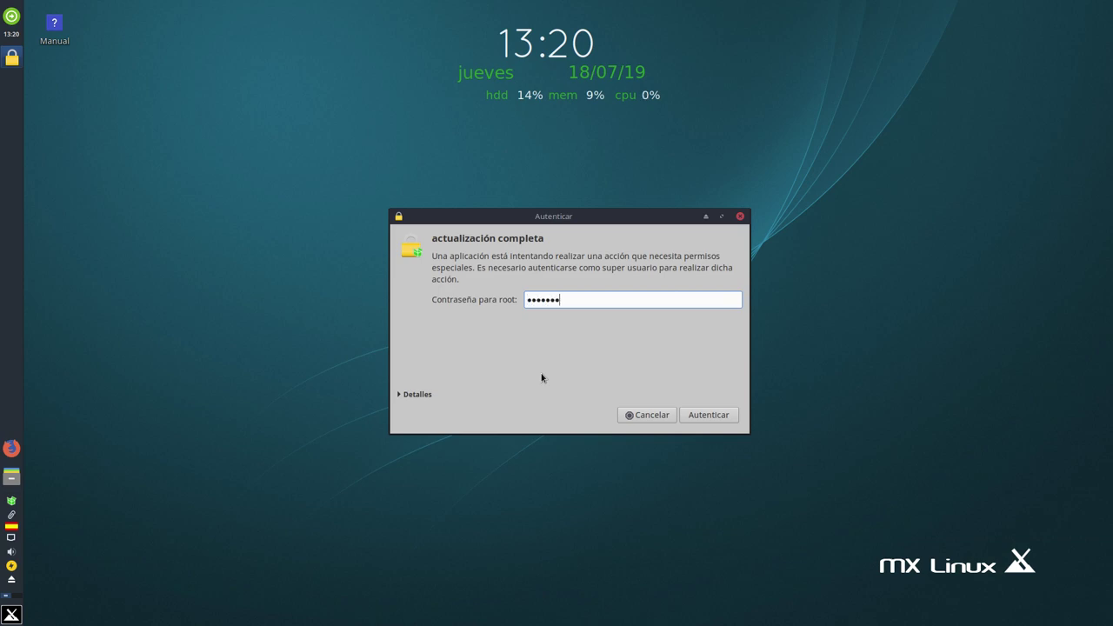
key("Return")
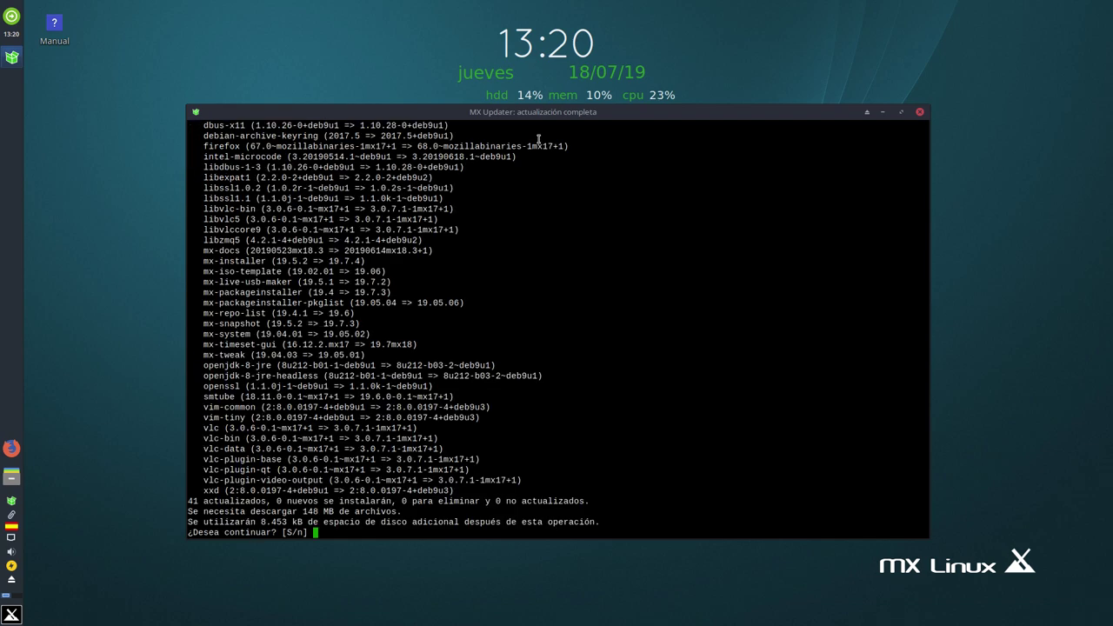
type("s")
key("Return")
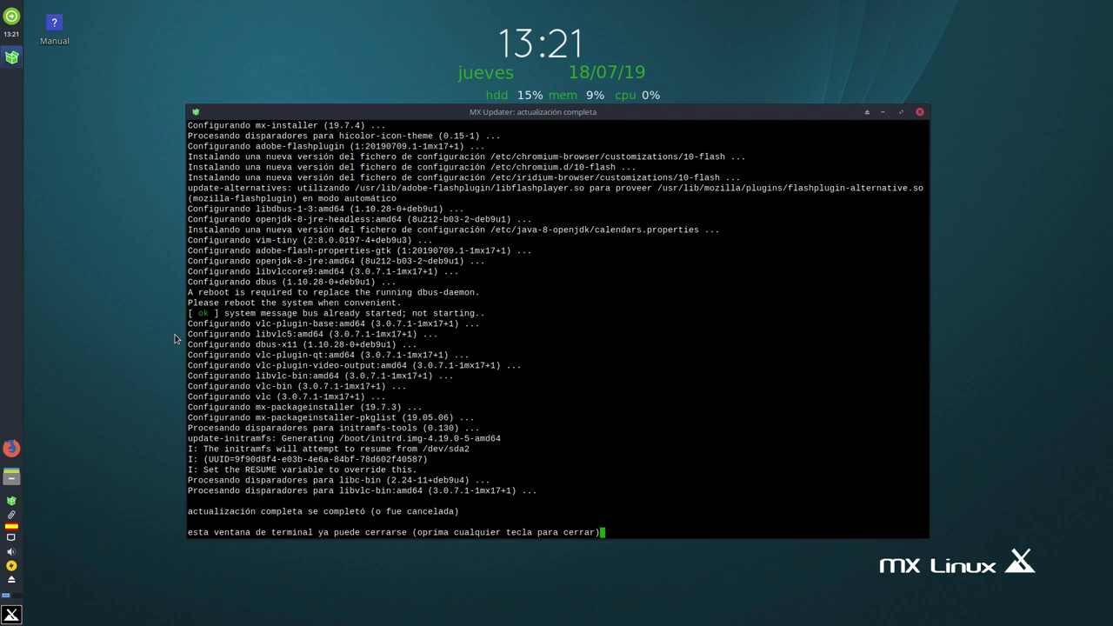
key("Return")
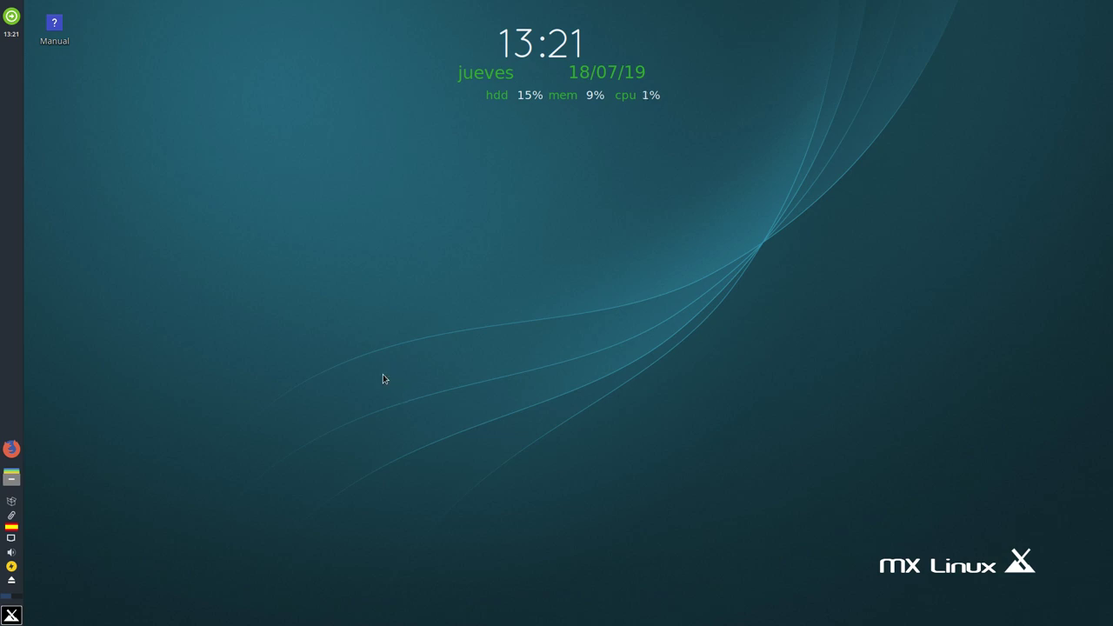
- Open Firefox maximized on the MX Linux Blog and open the post Debian stable is now "Buster"
left_click(11, 449)
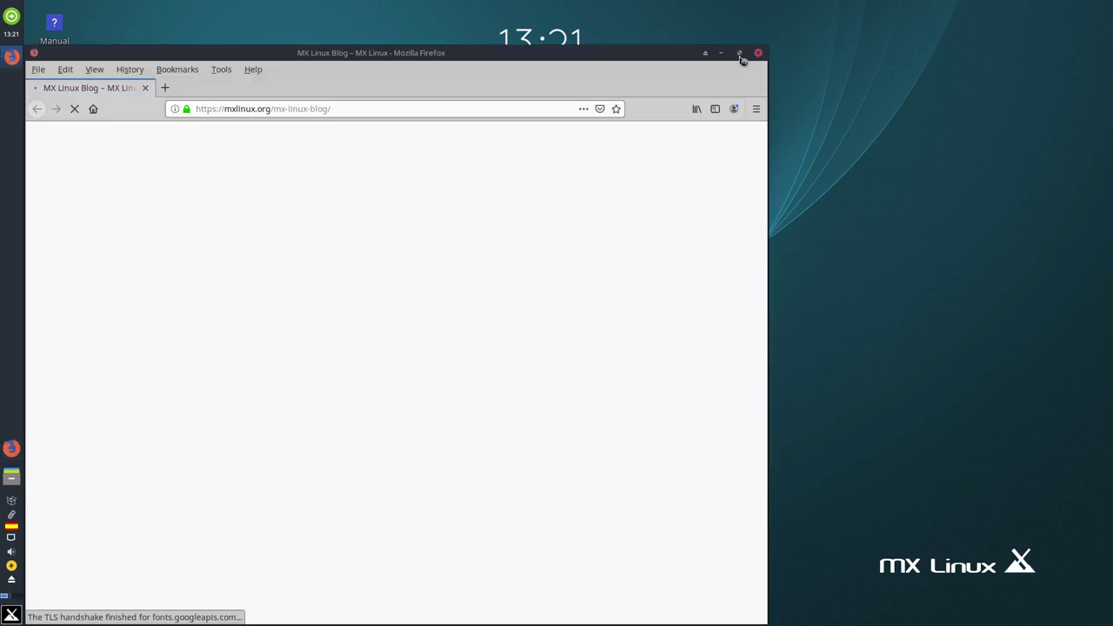
left_click(739, 53)
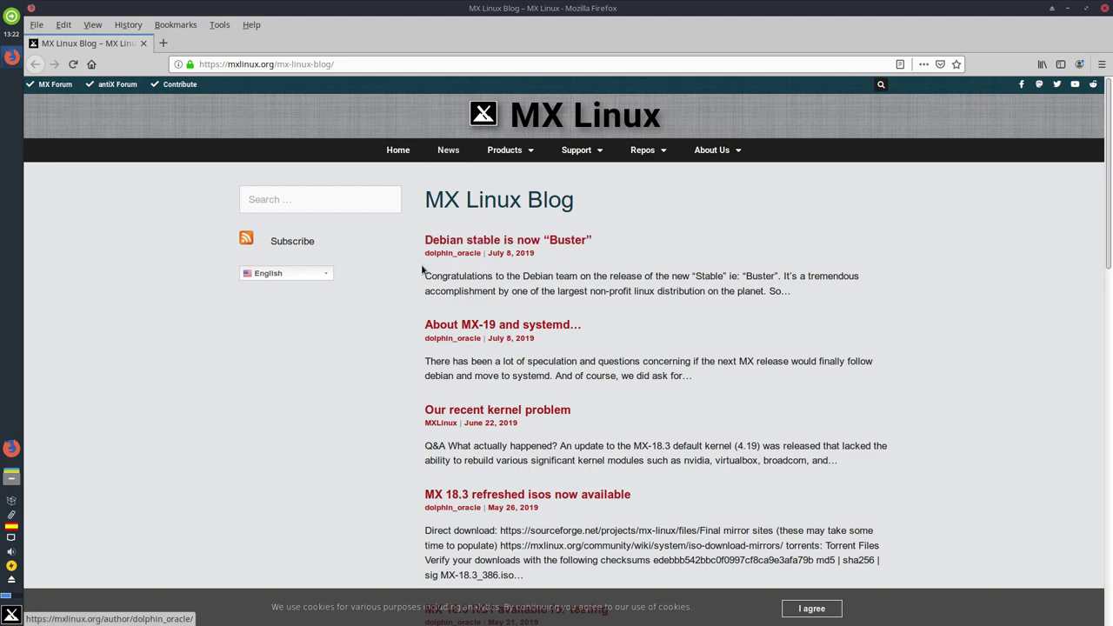
left_click(508, 249)
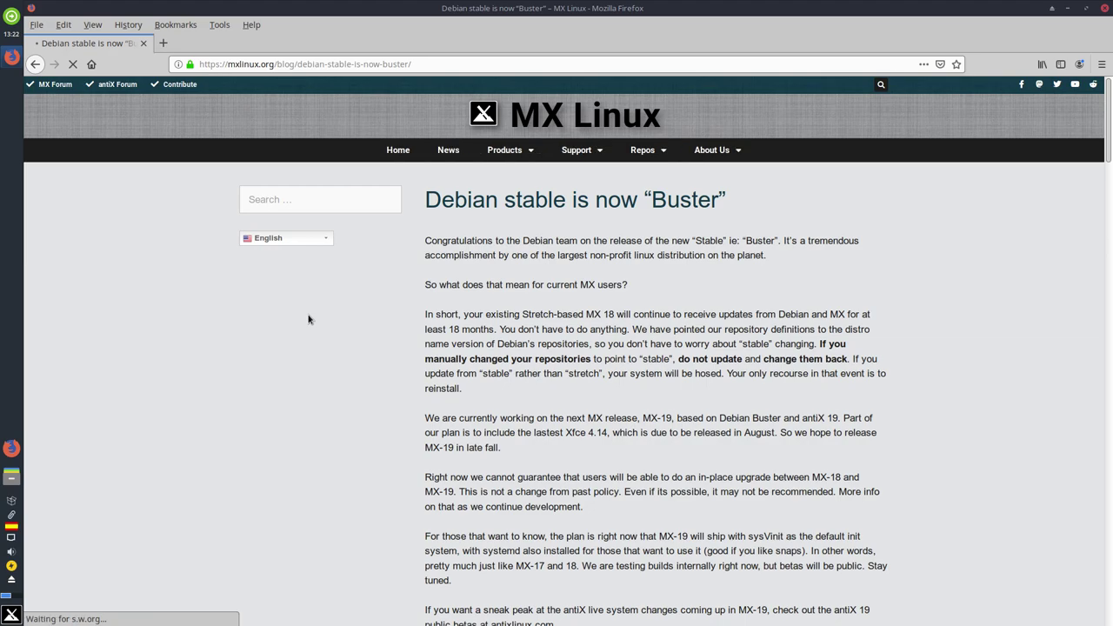
- Read the Debian "Buster" blog post and its reader comments down to the comment form, and minimize the browser
scroll(526, 338, "down", 5)
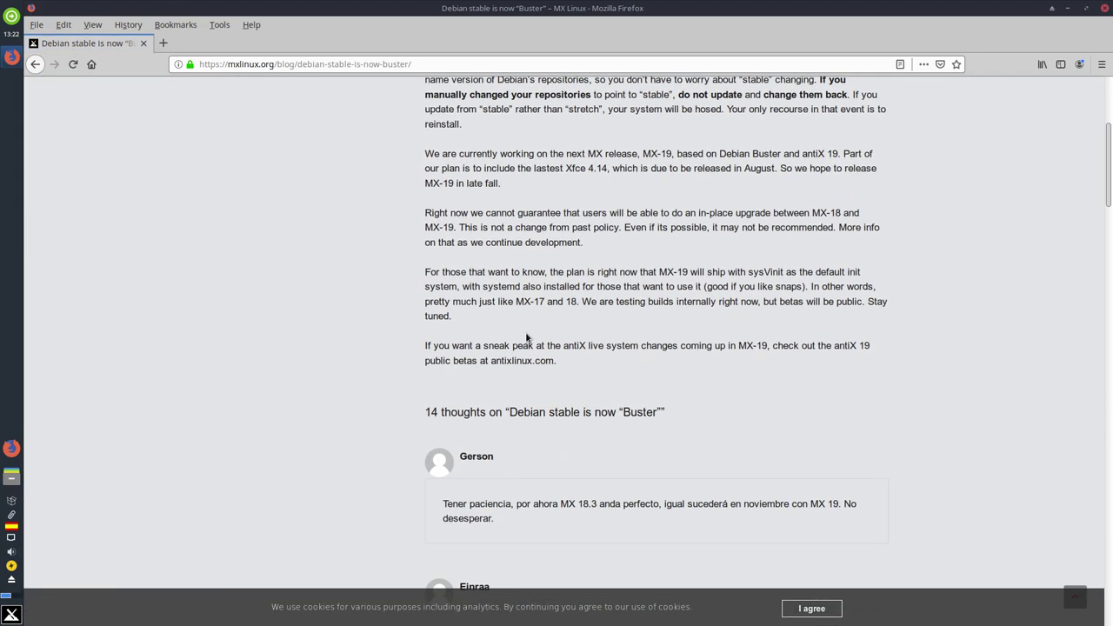
scroll(551, 337, "up", 2)
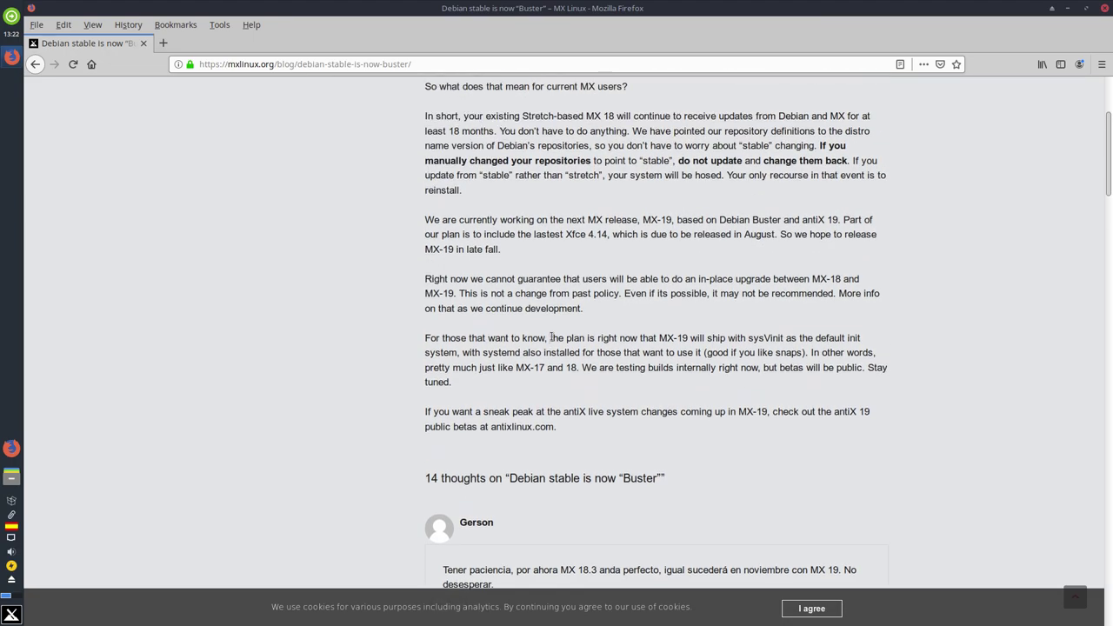
scroll(552, 338, "up", 1)
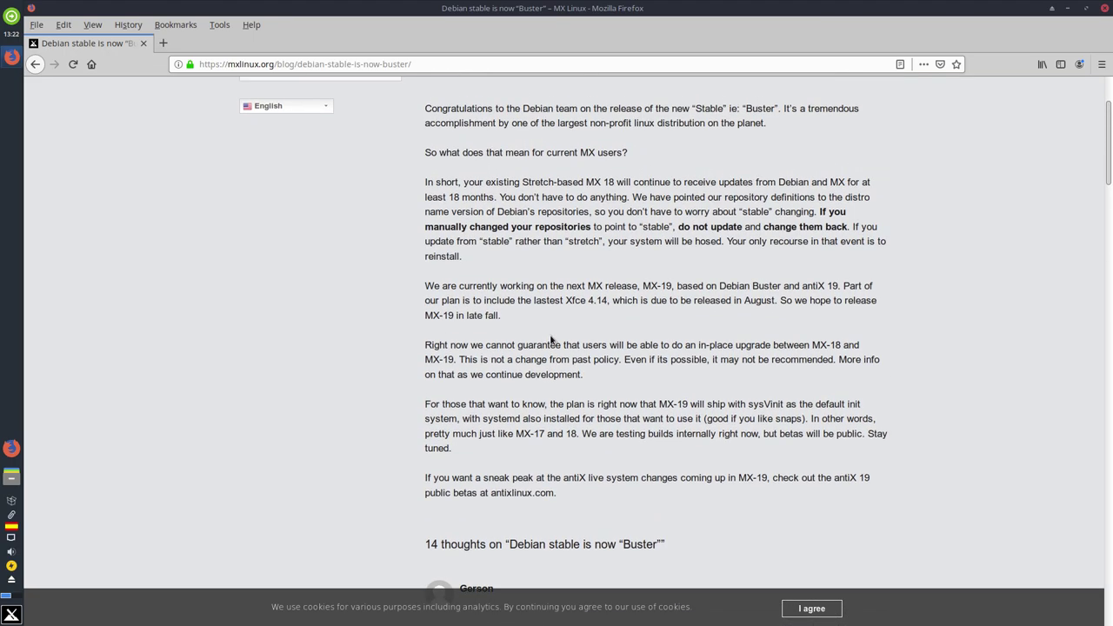
scroll(551, 339, "down", 7)
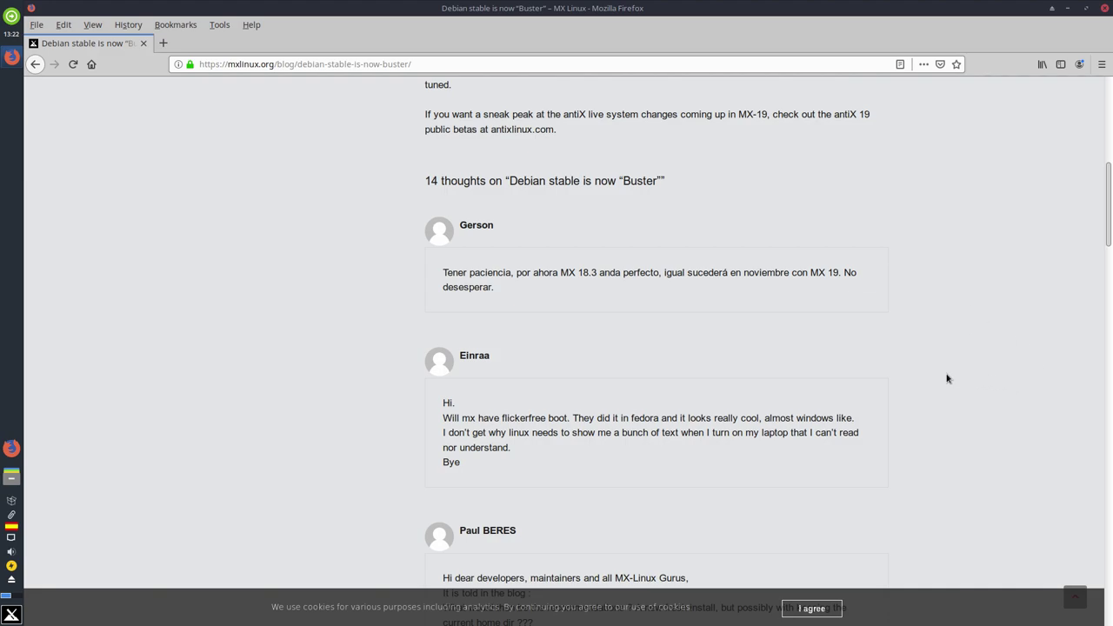
scroll(942, 378, "down", 5)
scroll(851, 373, "down", 5)
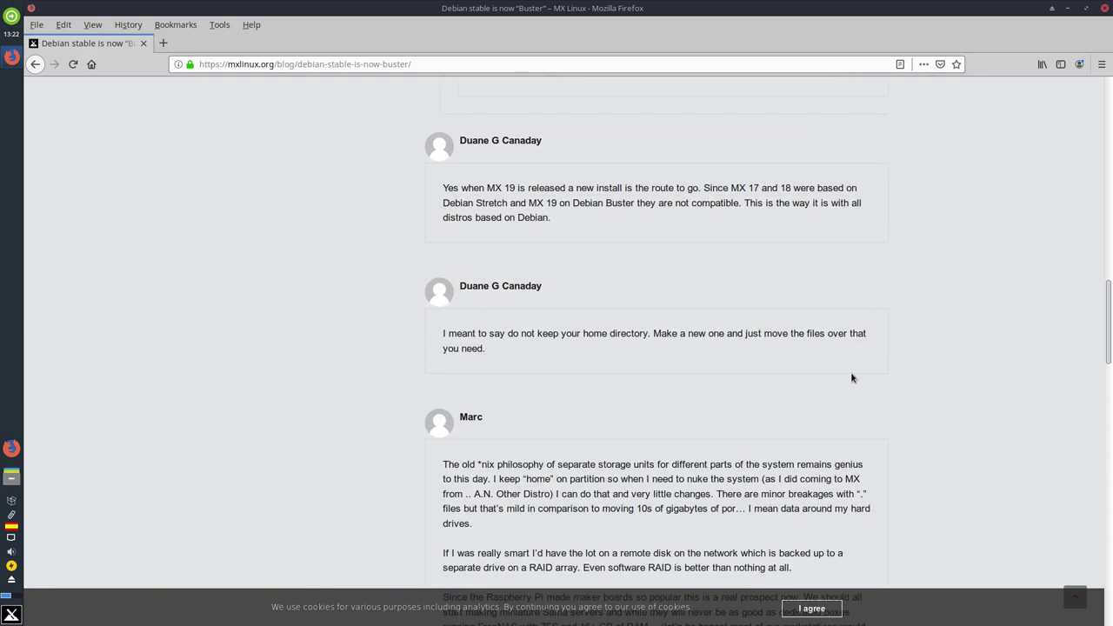
scroll(850, 373, "down", 2)
scroll(850, 375, "down", 5)
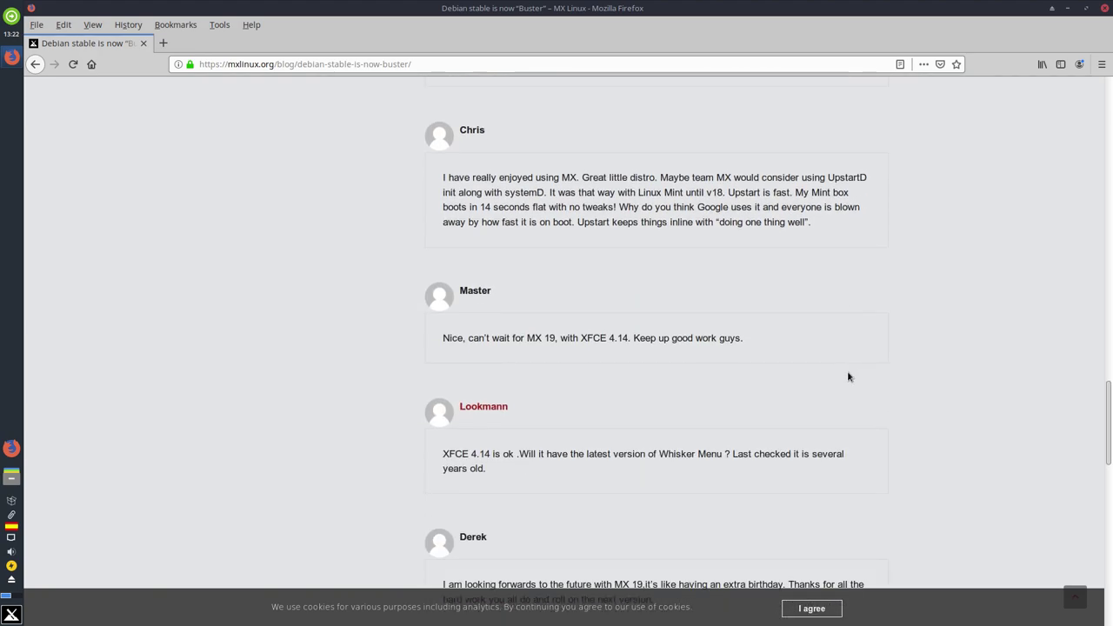
scroll(849, 377, "down", 2)
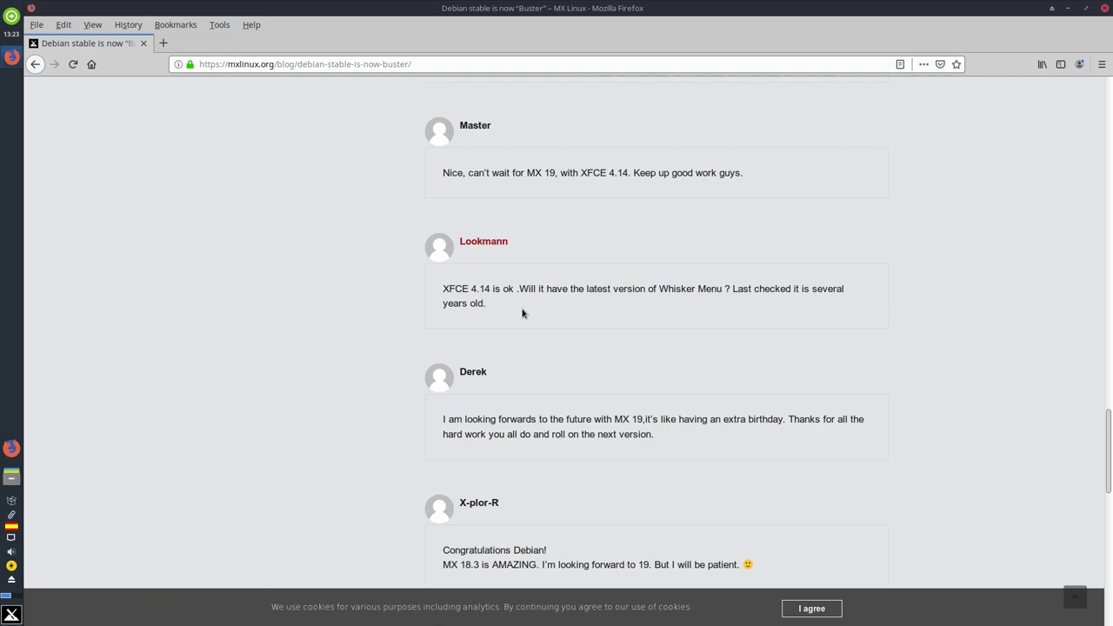
scroll(513, 354, "down", 6)
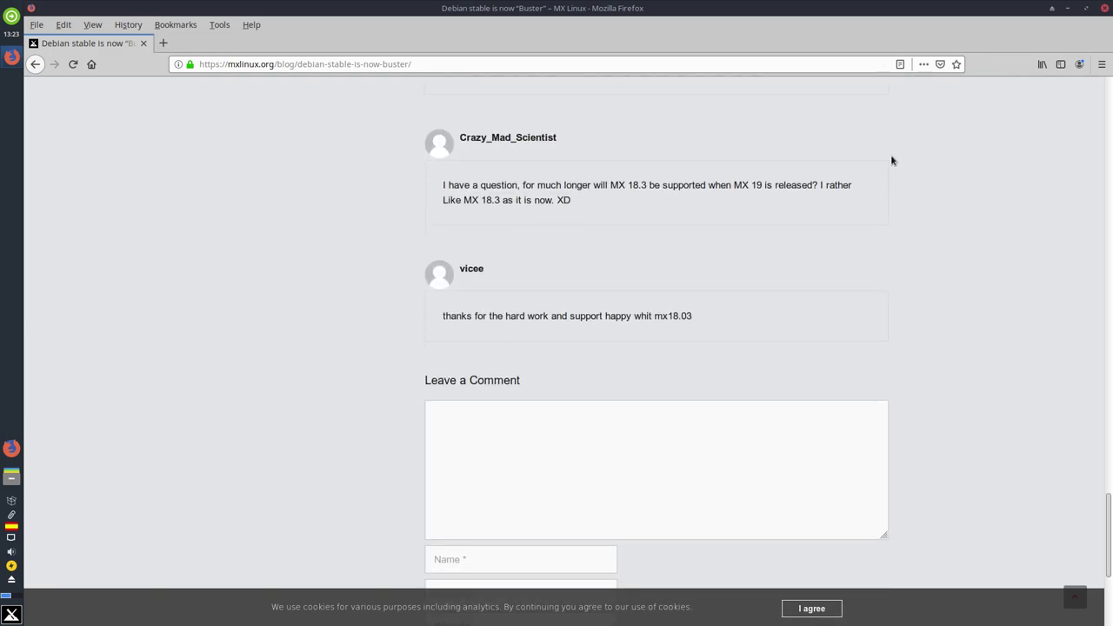
left_click(1068, 7)
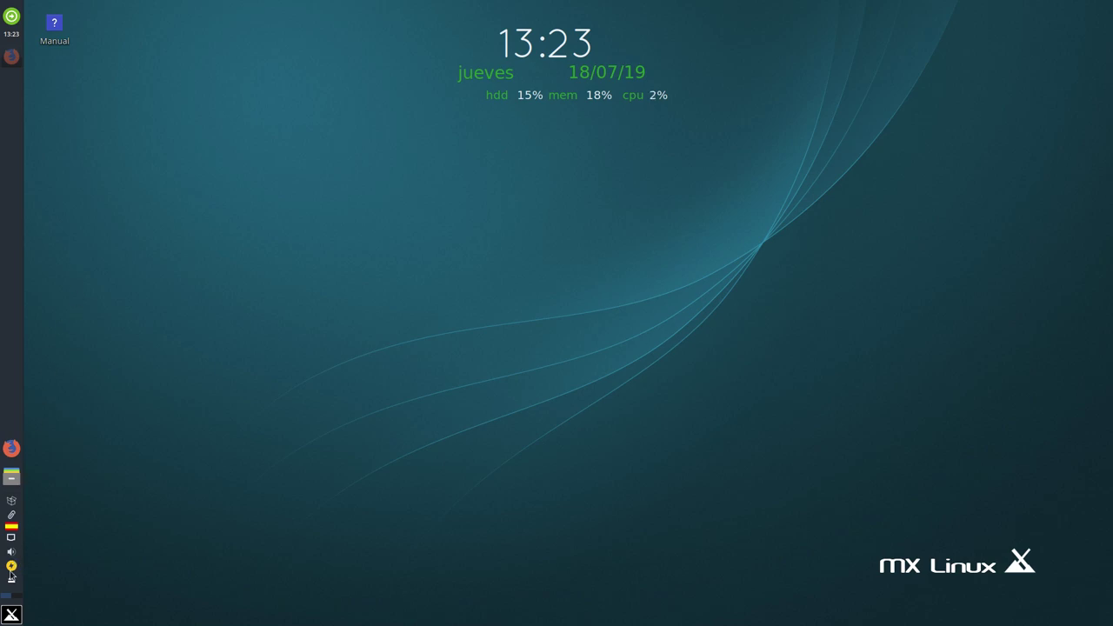
- Open the Synaptic package manager from a search for "syn", authenticate with the root password and maximize its window
left_click(13, 613)
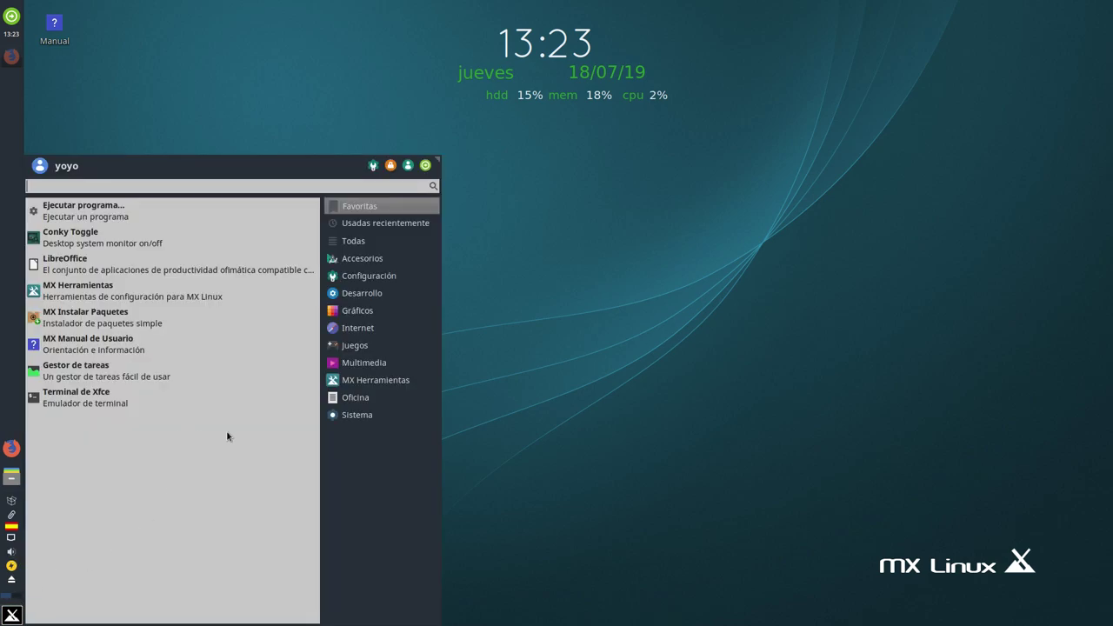
mouse_move(389, 391)
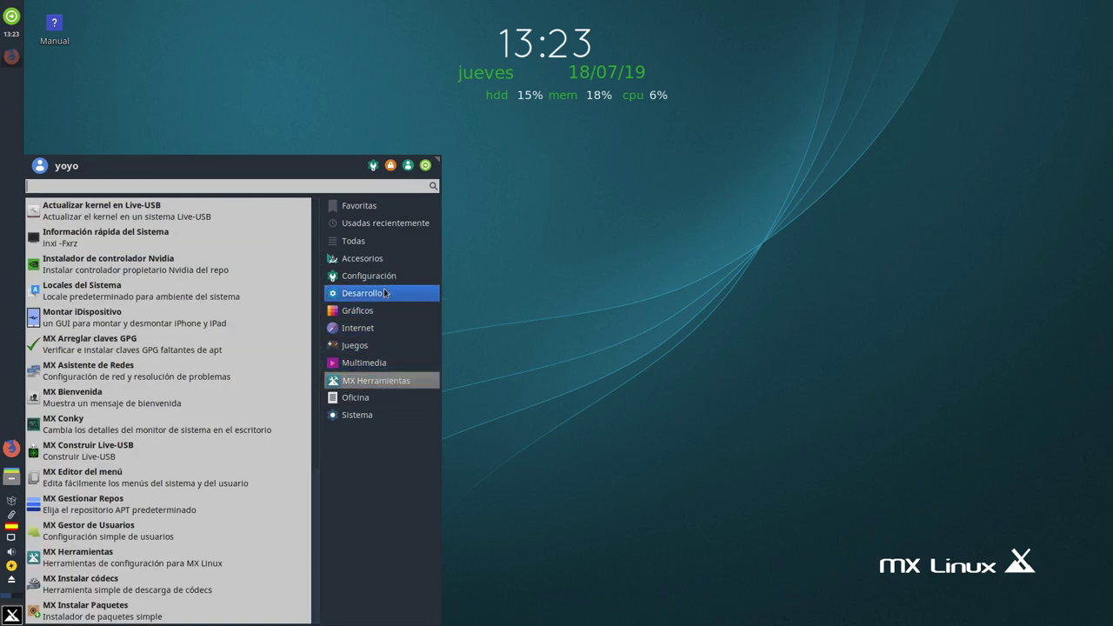
mouse_move(363, 294)
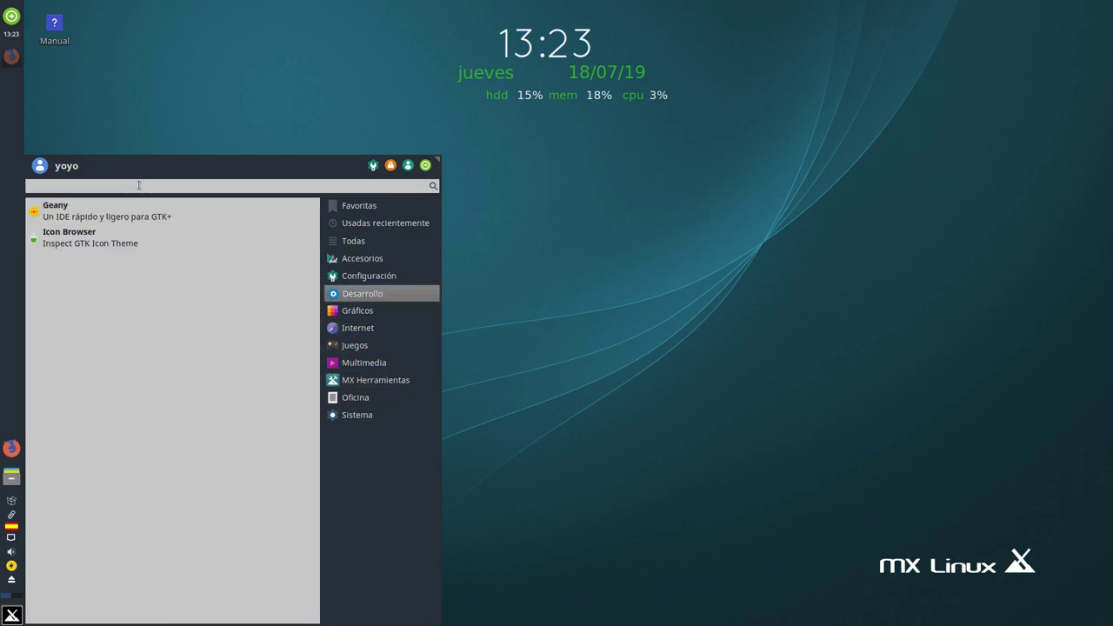
type("syn")
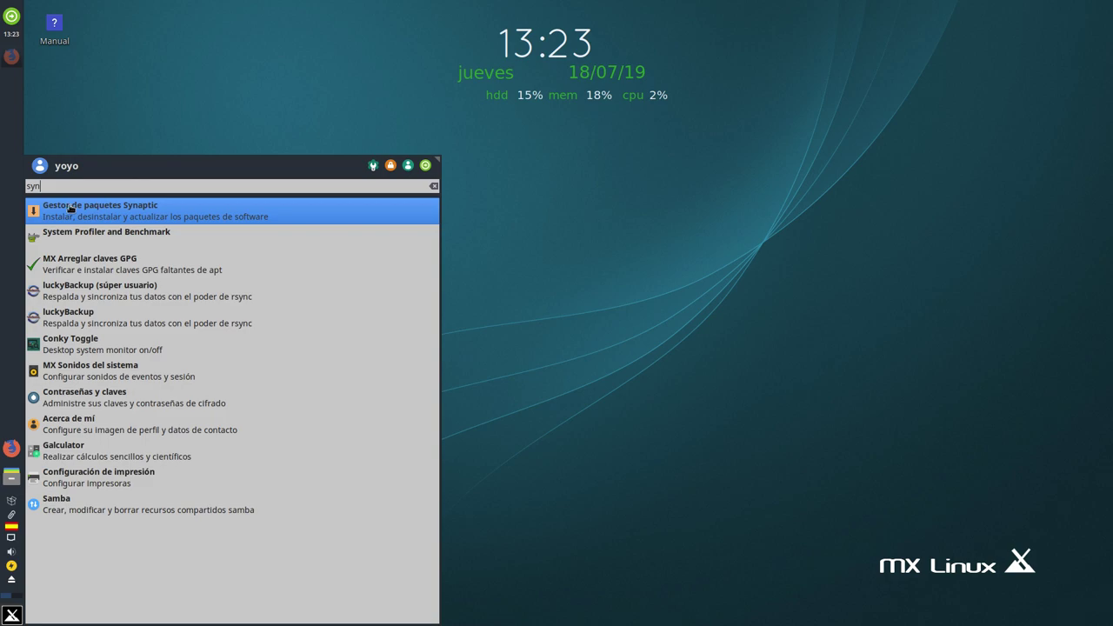
left_click(69, 207)
type("••••")
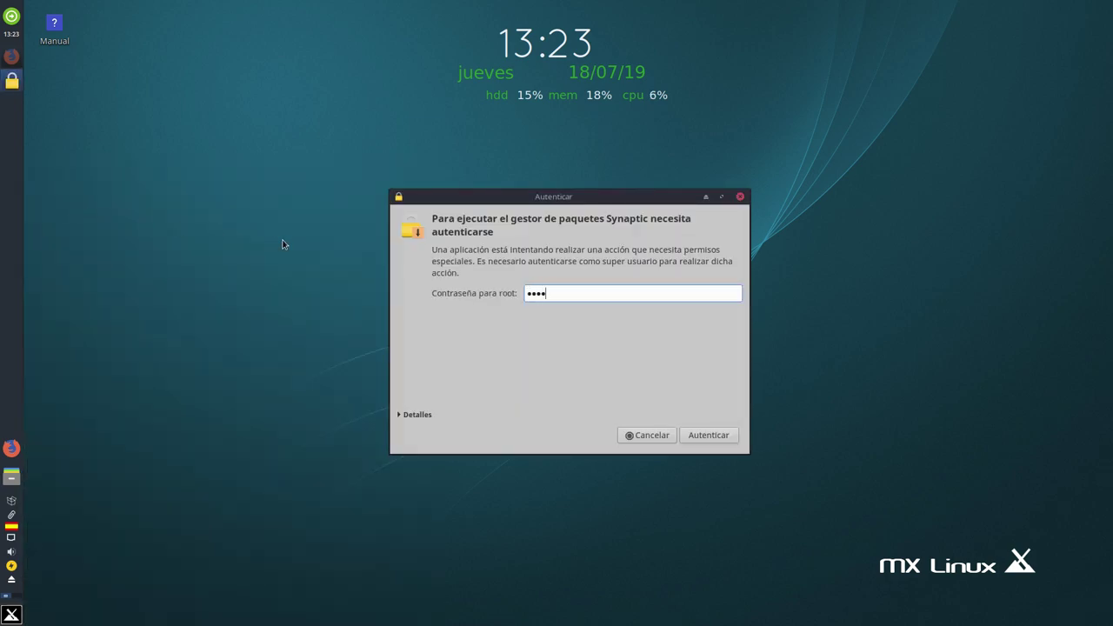
type("•••")
key("Return")
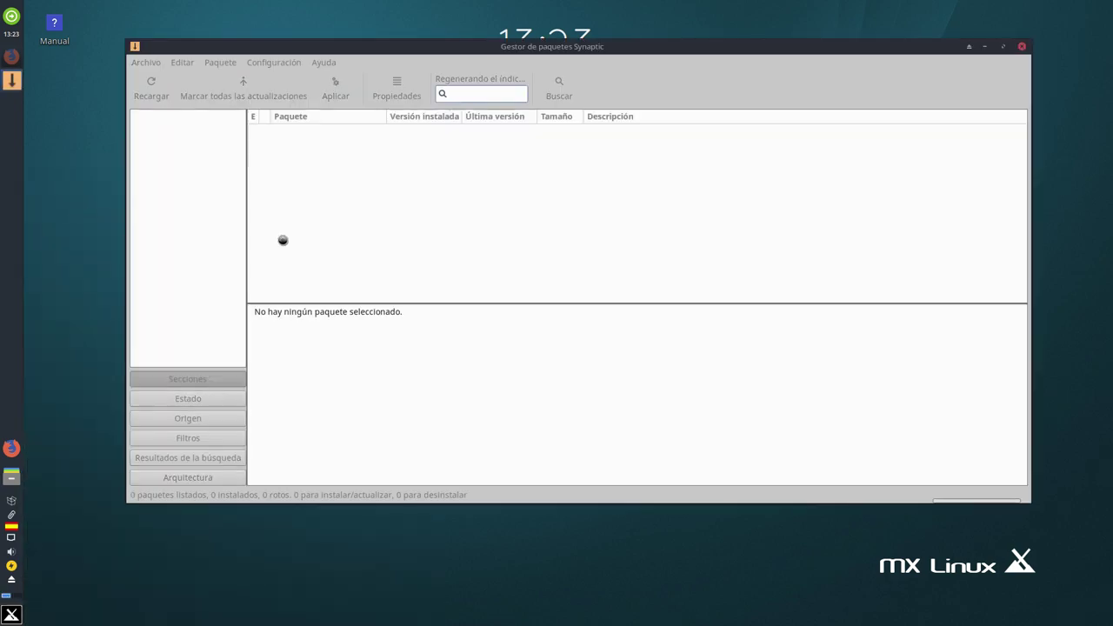
left_click(1003, 46)
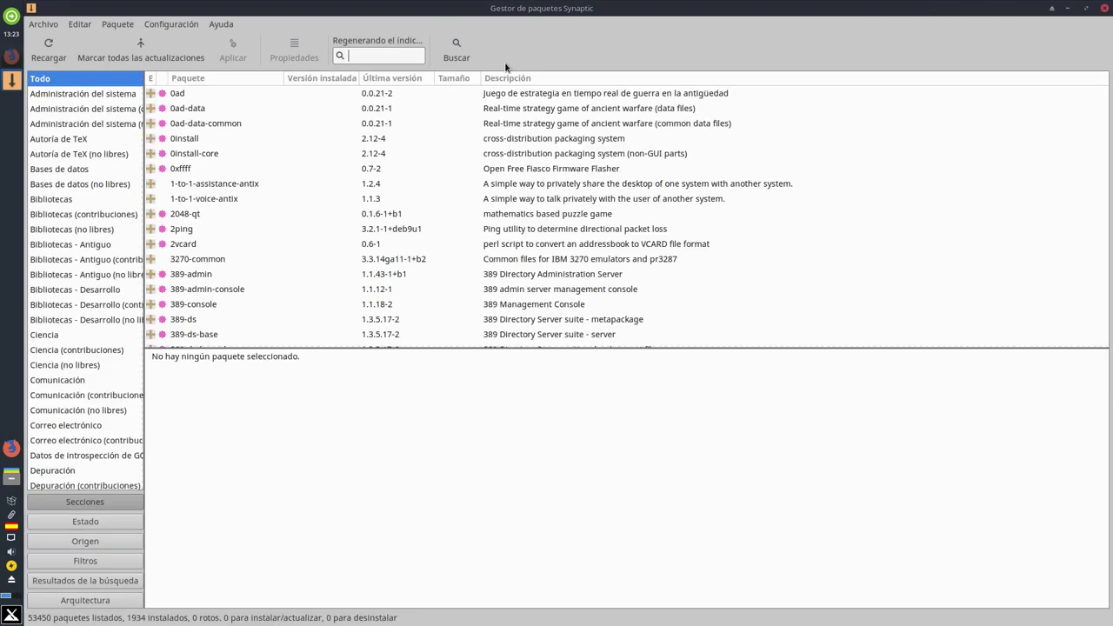
- Filter the packages by "xfce4", enlarge the package list and check the available versions of xfce4-panel
type("xfce4")
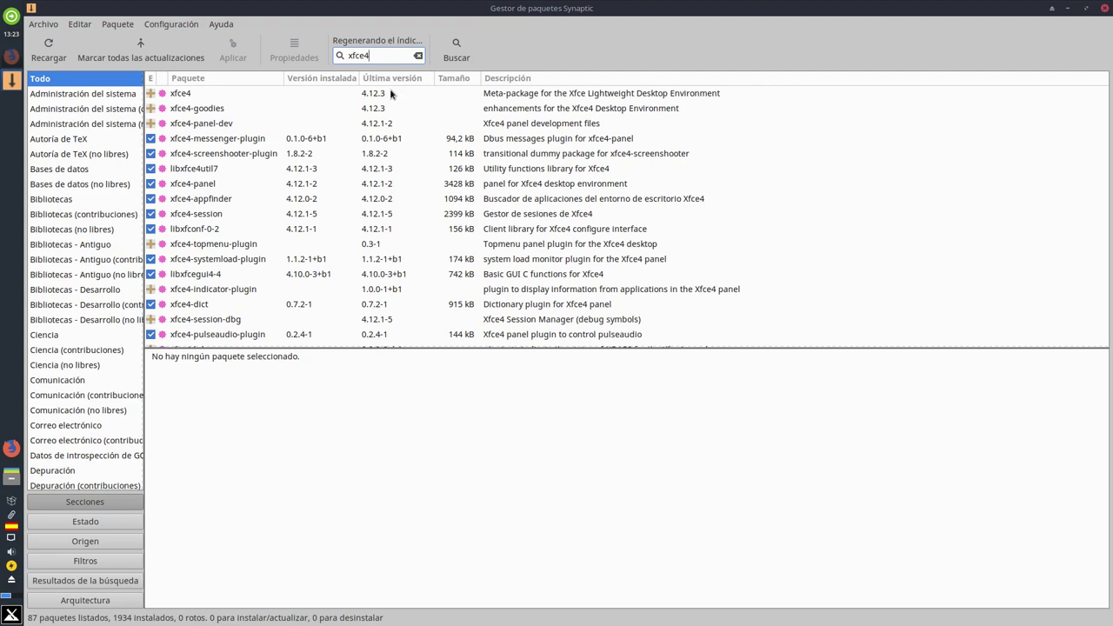
left_click_drag(549, 350, 629, 450)
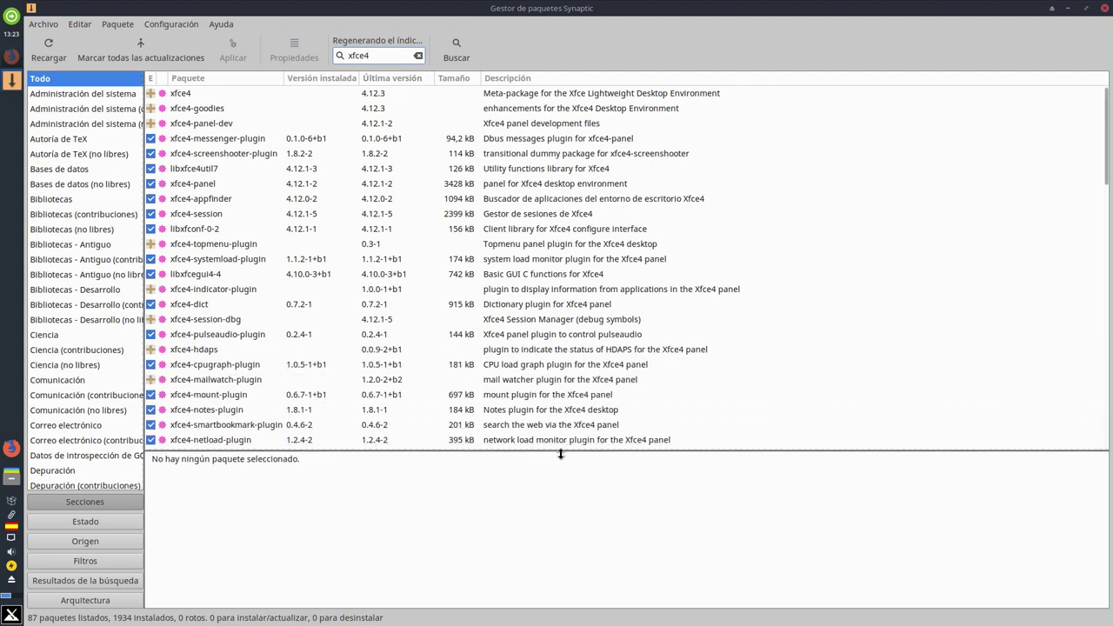
left_click(174, 185)
left_click(294, 48)
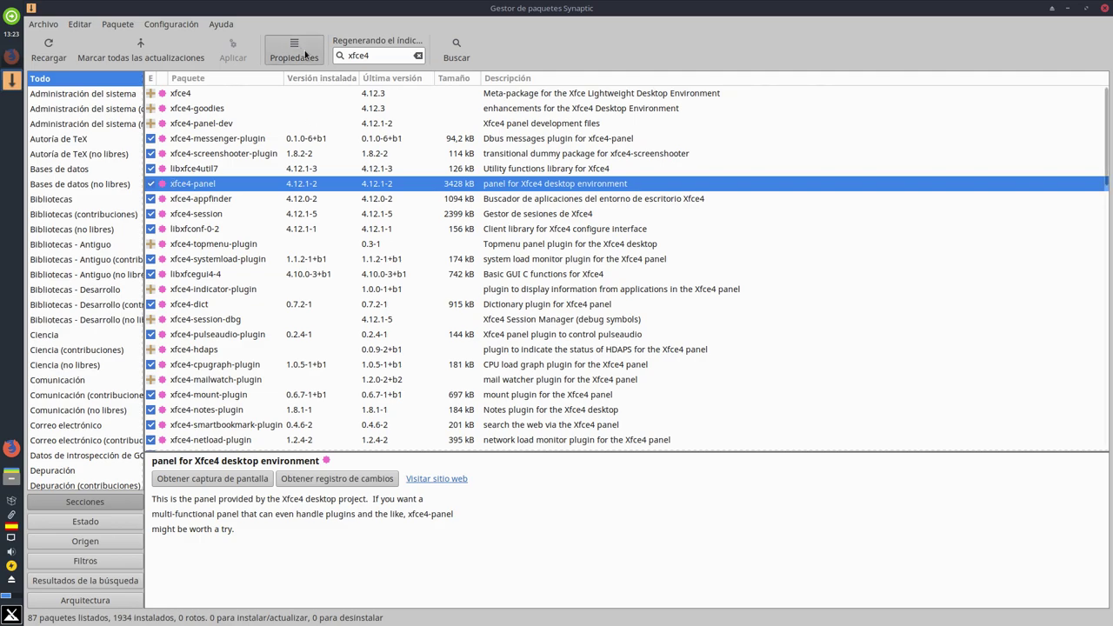
left_click(666, 199)
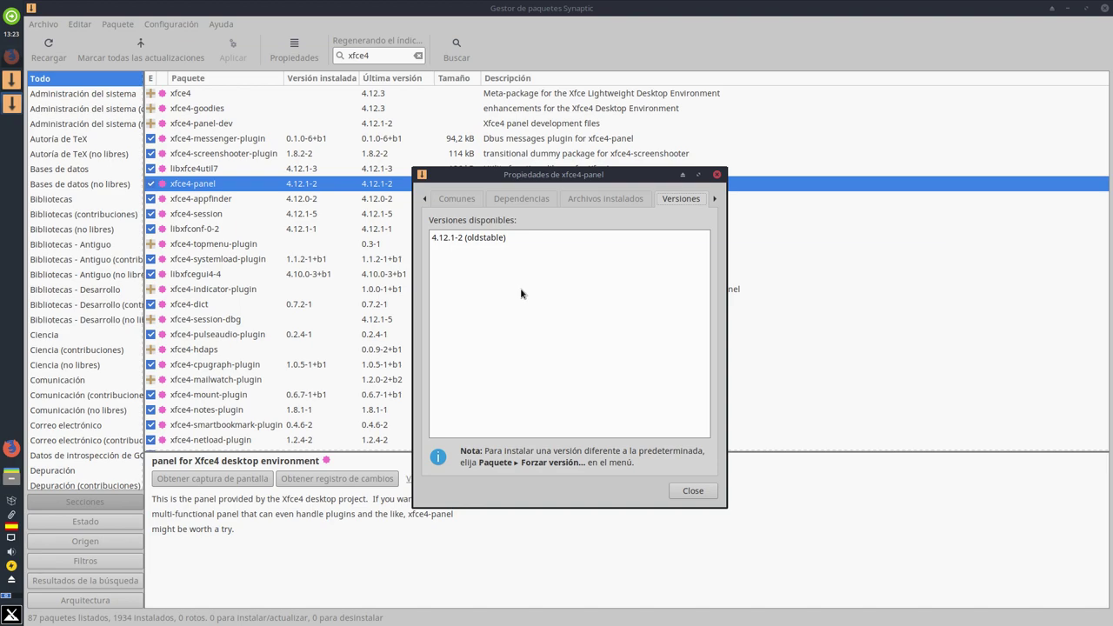
left_click(693, 490)
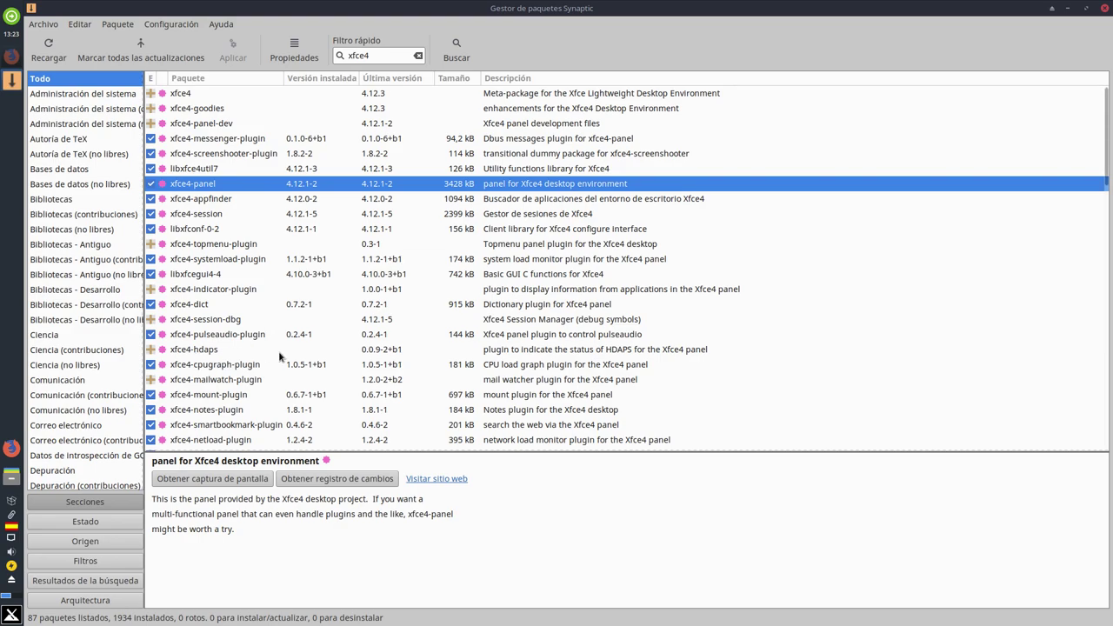
- Check the available versions of the xfce4-session package in its properties and close them
left_click(192, 216)
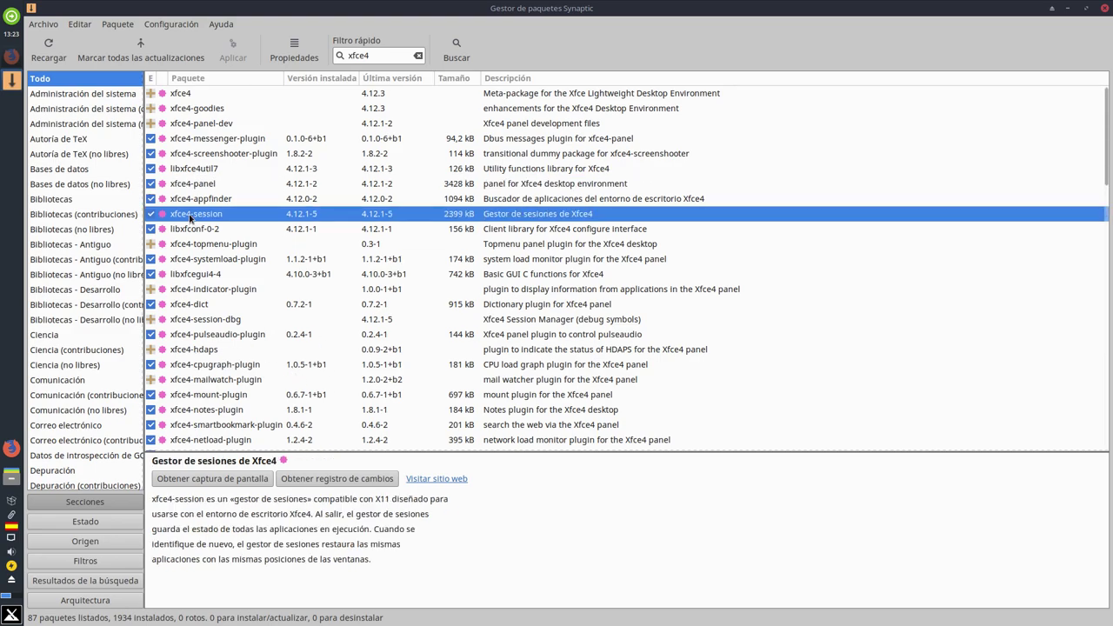
left_click(295, 54)
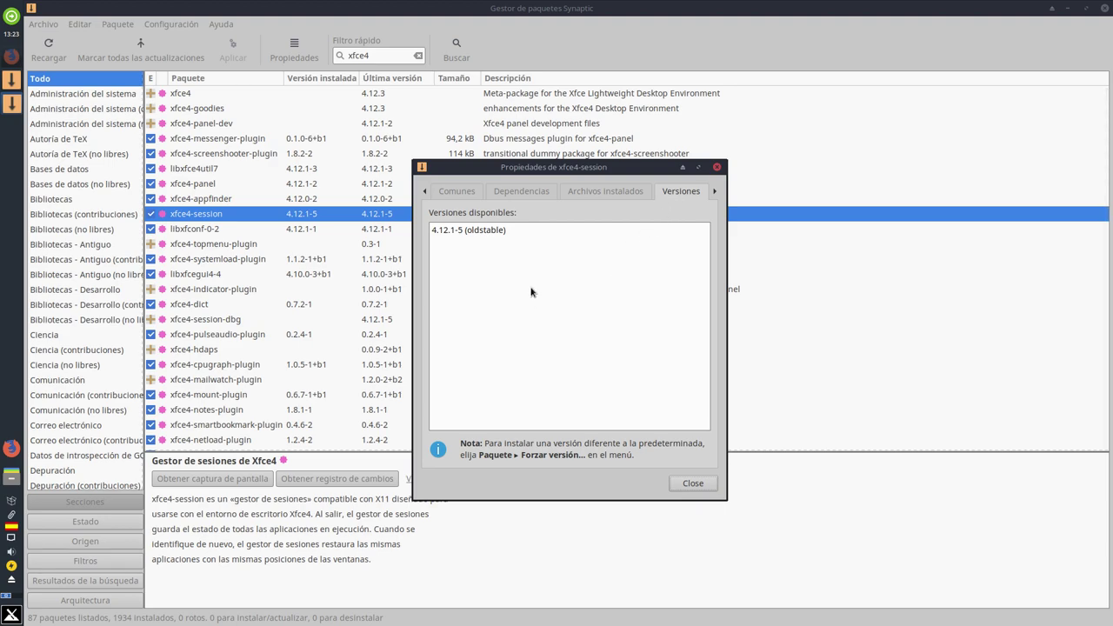
left_click(693, 485)
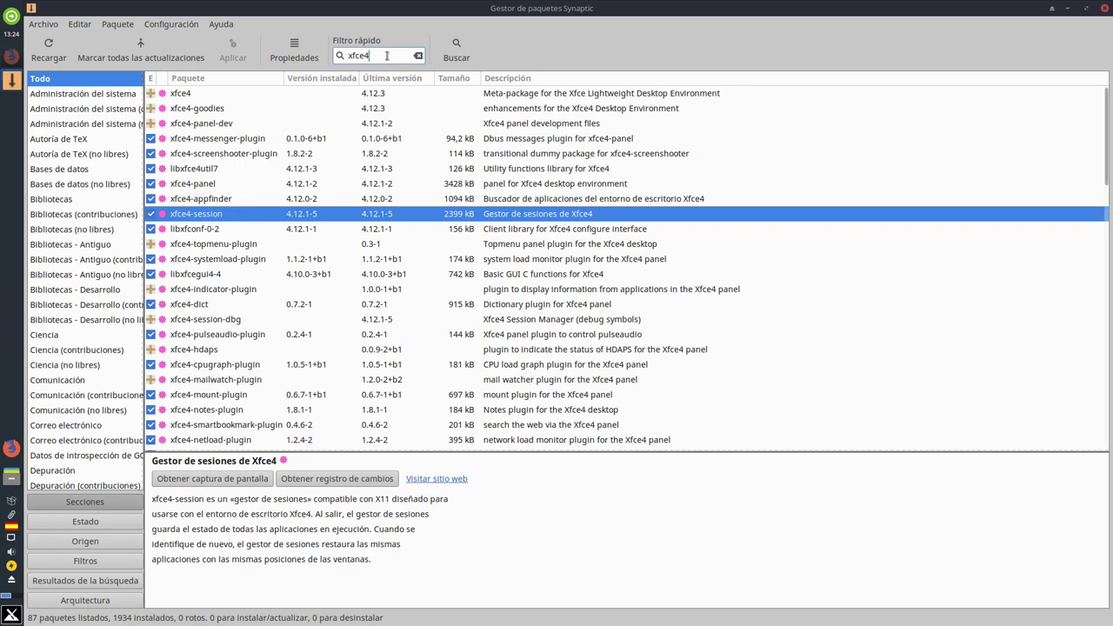
- Filter the packages by "mx" and check the available versions of mx-repo-list in its properties
type("mx")
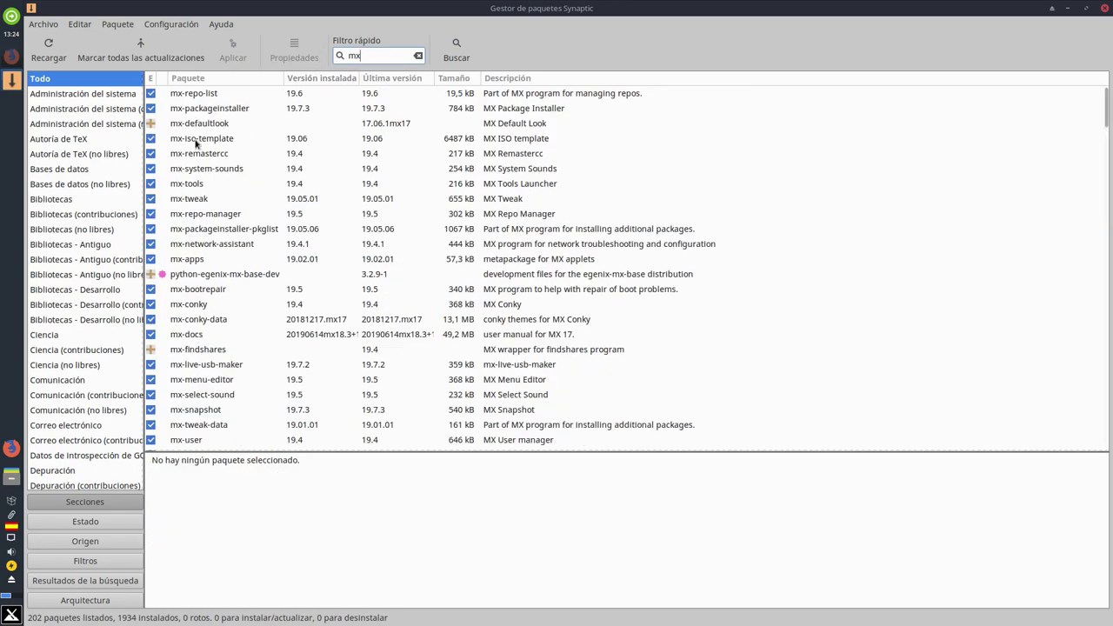
left_click(198, 94)
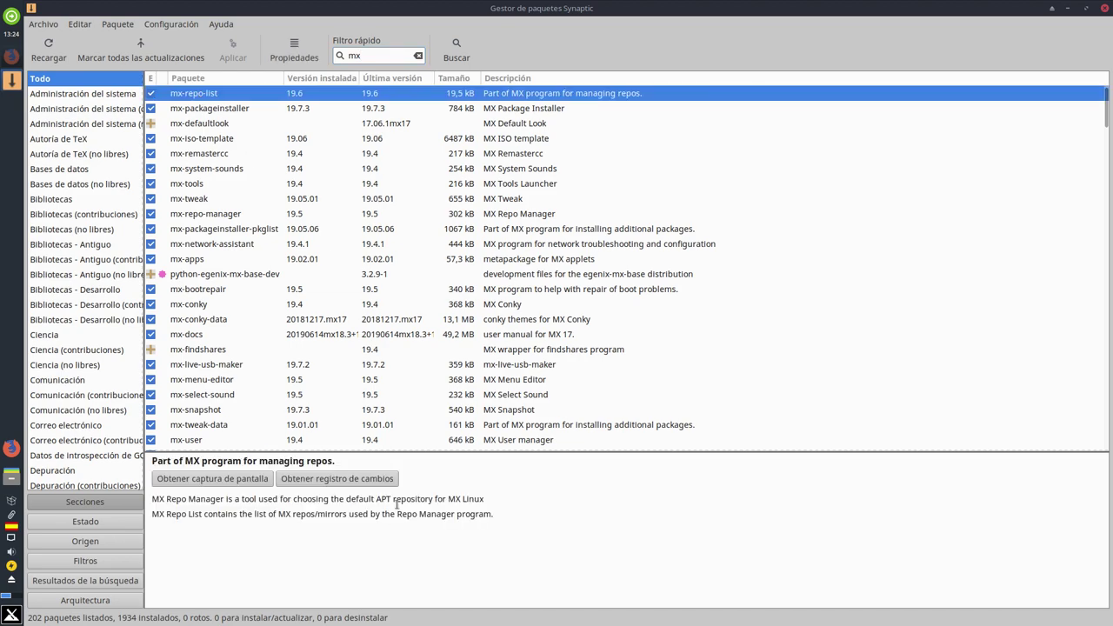
left_click(294, 52)
left_click(467, 232)
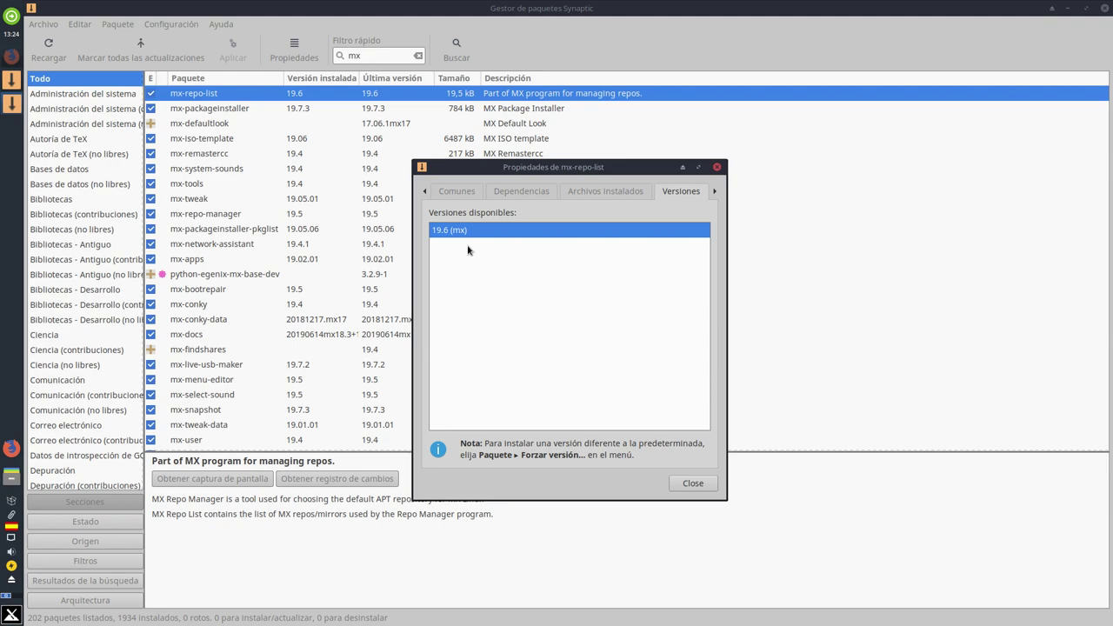
left_click(695, 483)
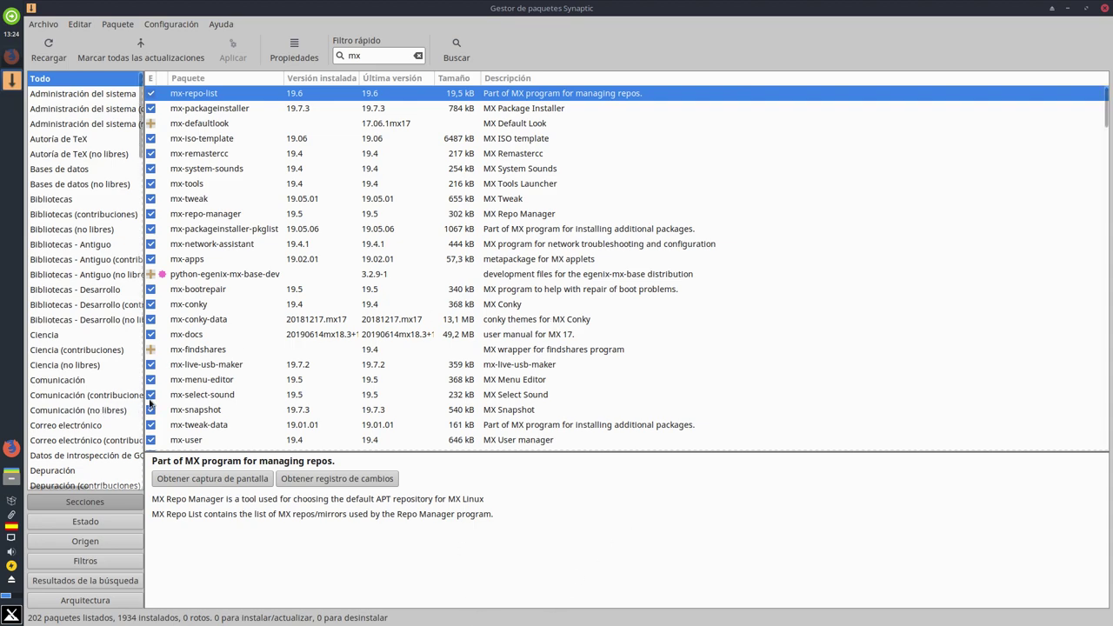
- Clear the quick filter and group the packages by origin, widening the list of repositories
double_click(357, 55)
key("BackSpace")
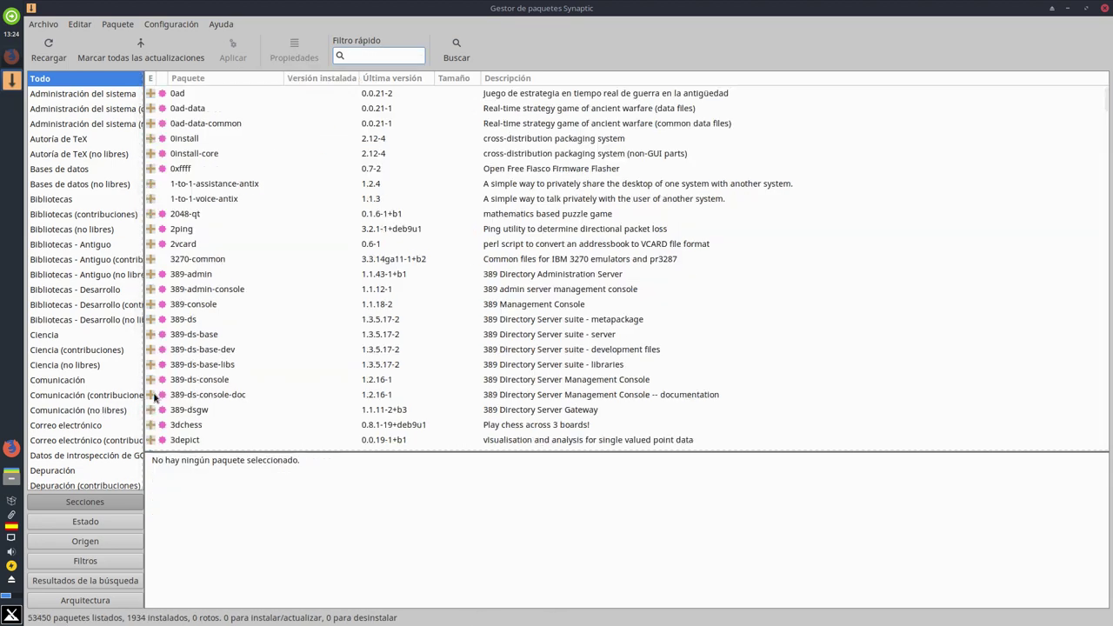
left_click(90, 541)
left_click_drag(145, 420, 240, 435)
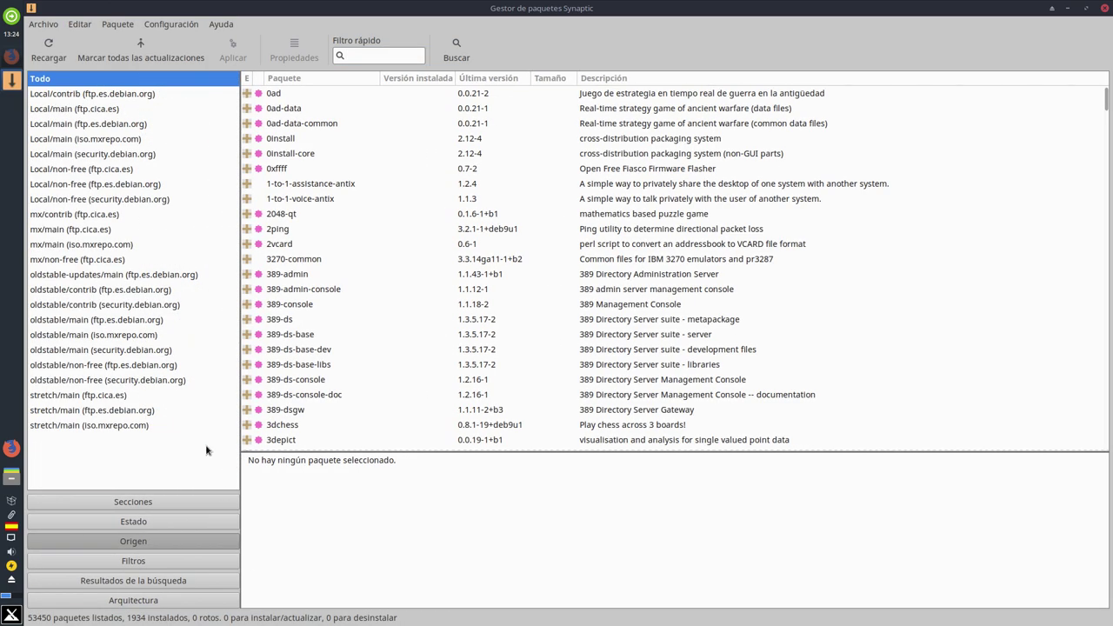
- Look through the packages of the mx/main (iso.mxrepo.com) repository and show the firefox package's description
left_click(83, 246)
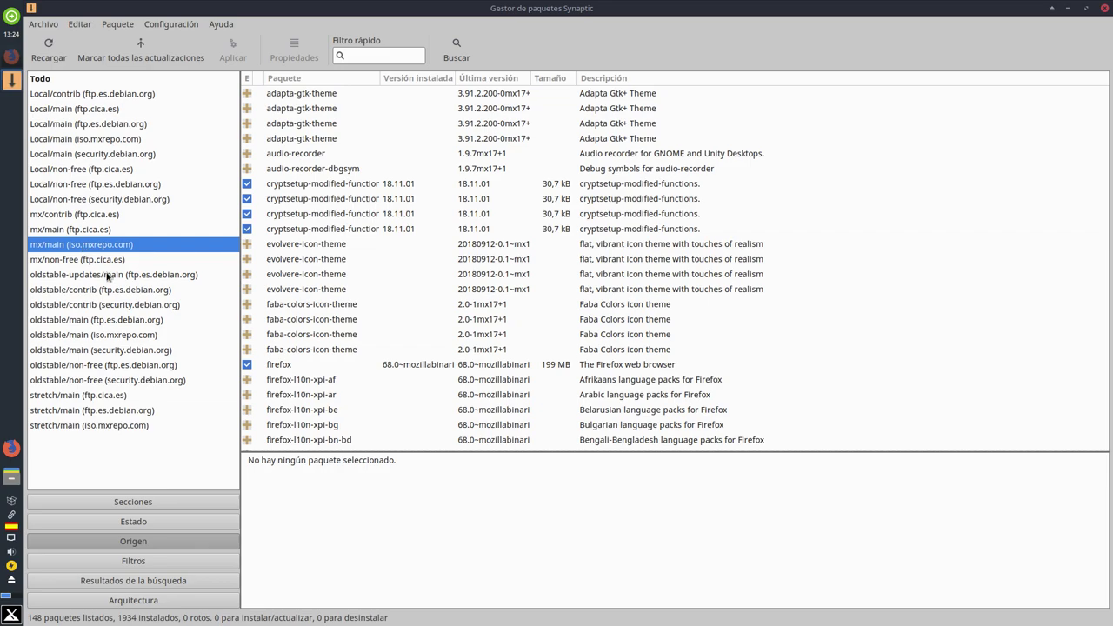
scroll(351, 342, "down", 10)
scroll(353, 344, "down", 15)
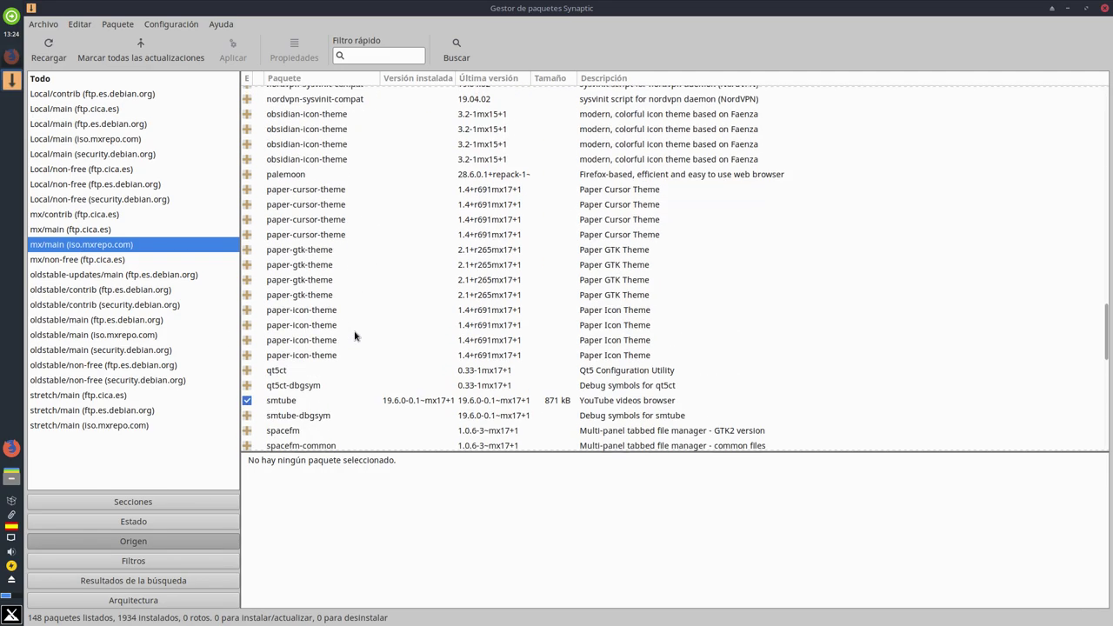
scroll(354, 336, "up", 20)
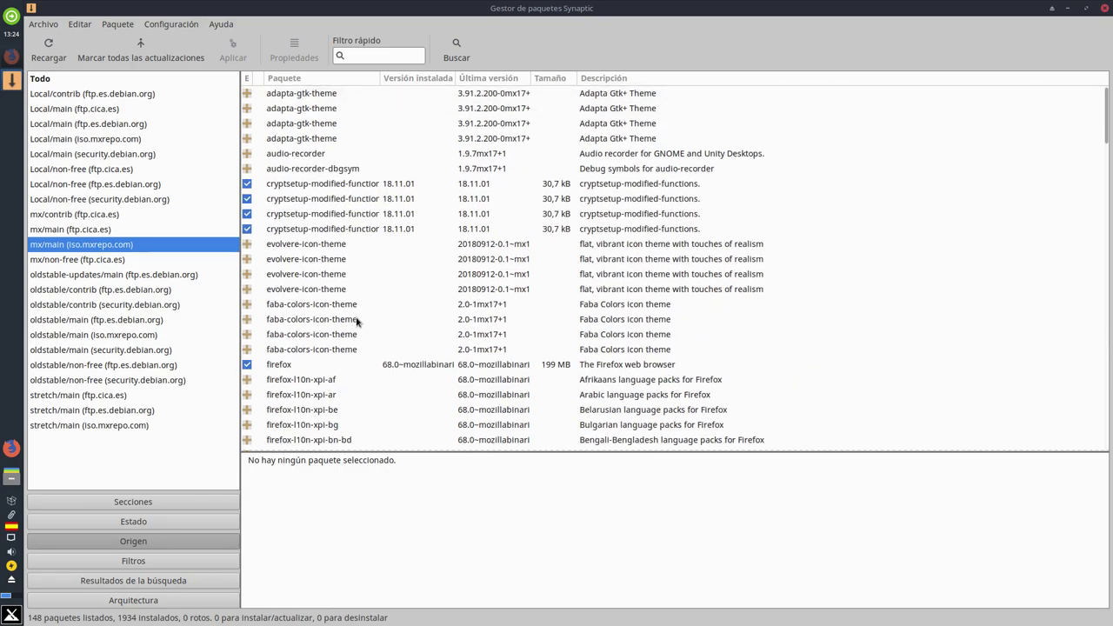
scroll(356, 320, "down", 2)
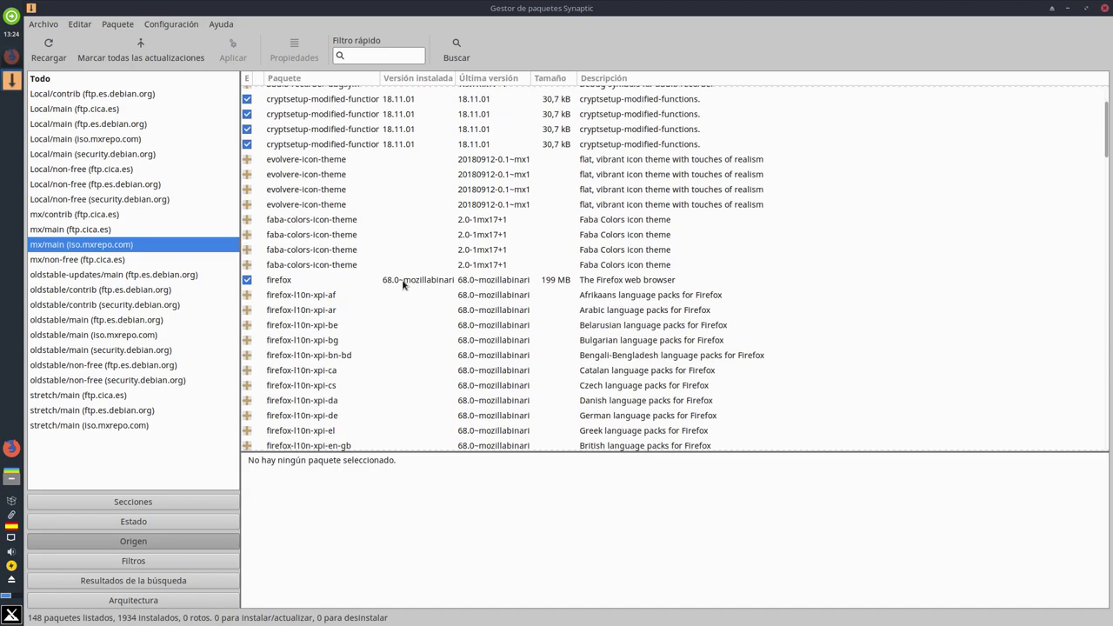
left_click(384, 280)
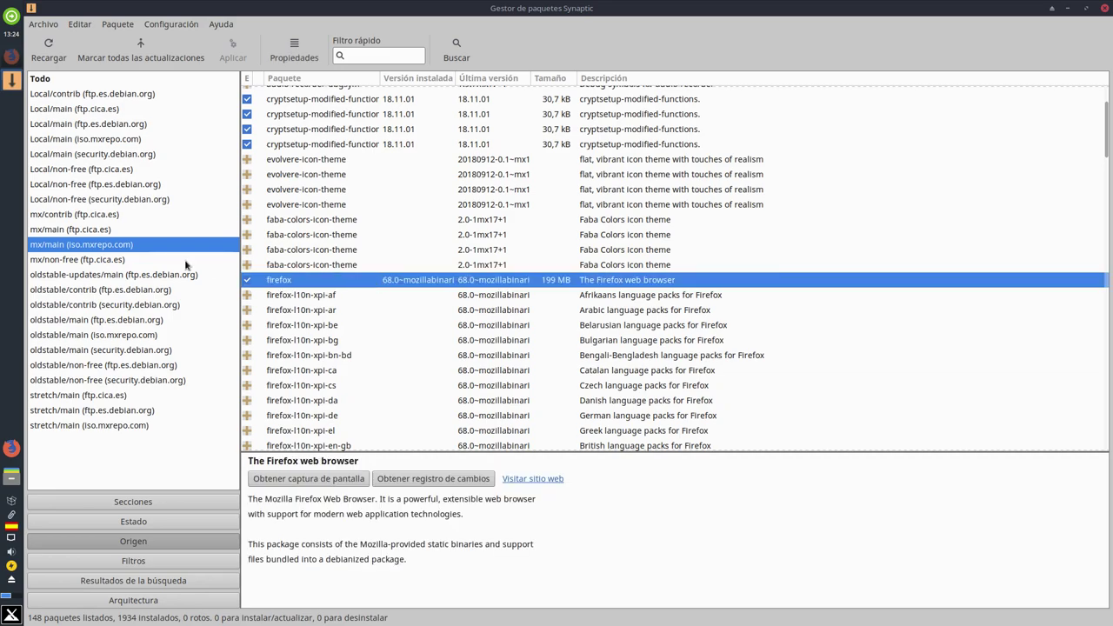
- Look through the firmware, driver and other packages of the mx/non-free (ftp.cica.es) repository
left_click(87, 260)
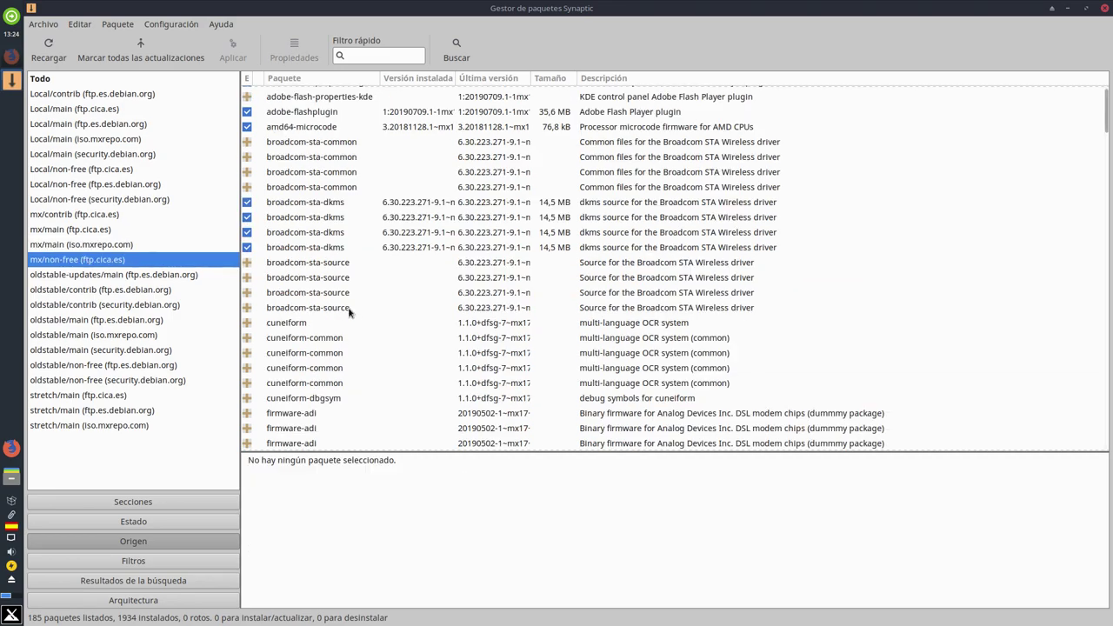
scroll(355, 325, "down", 10)
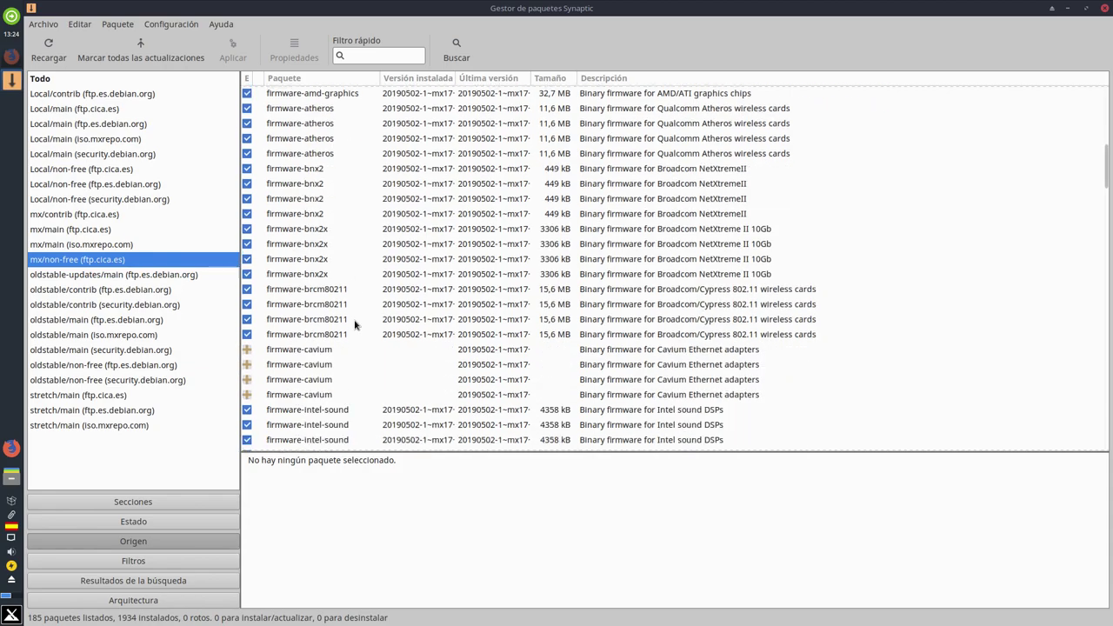
scroll(355, 325, "down", 10)
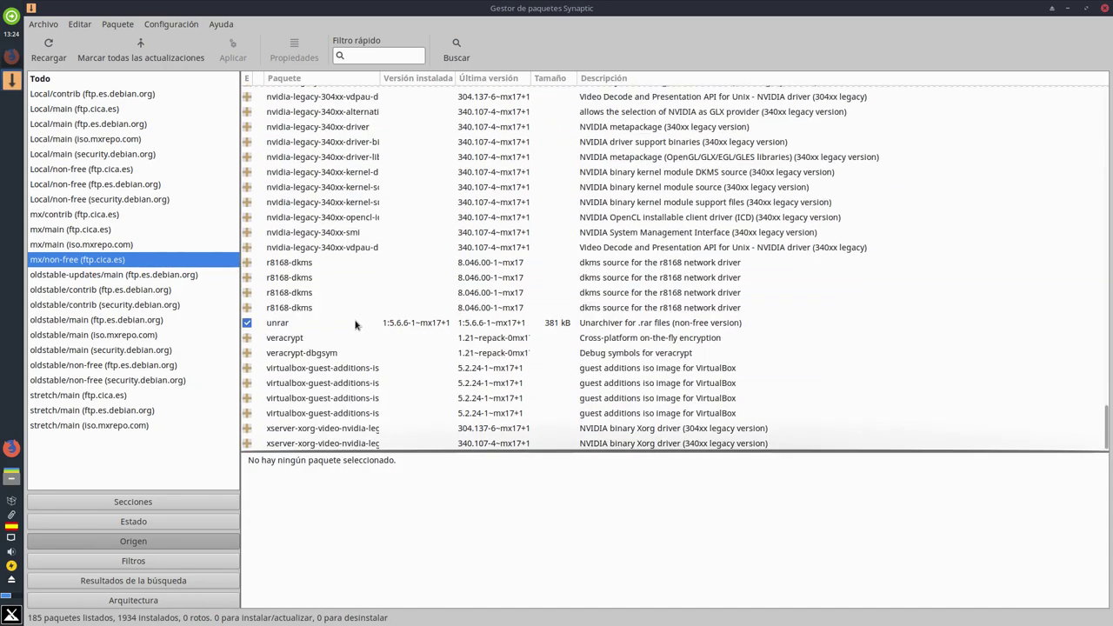
scroll(396, 383, "up", 5)
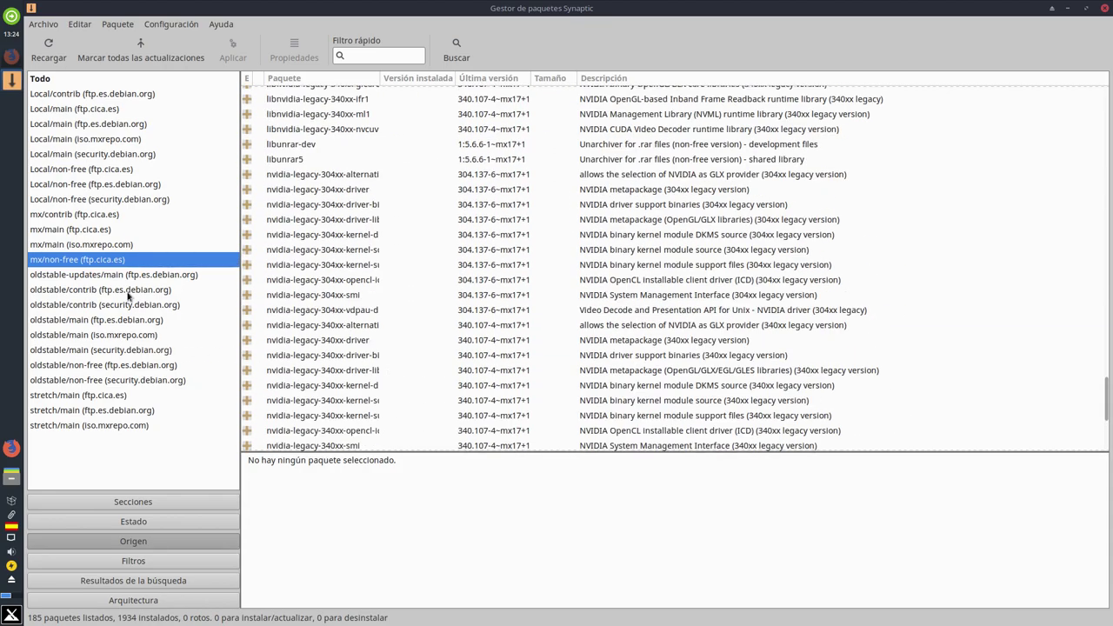
- Look through the mx/main and mx/contrib (ftp.cica.es) repositories and close Synaptic
left_click(55, 231)
left_click(78, 217)
scroll(330, 300, "down", 10)
scroll(338, 306, "up", 10)
scroll(339, 309, "down", 9)
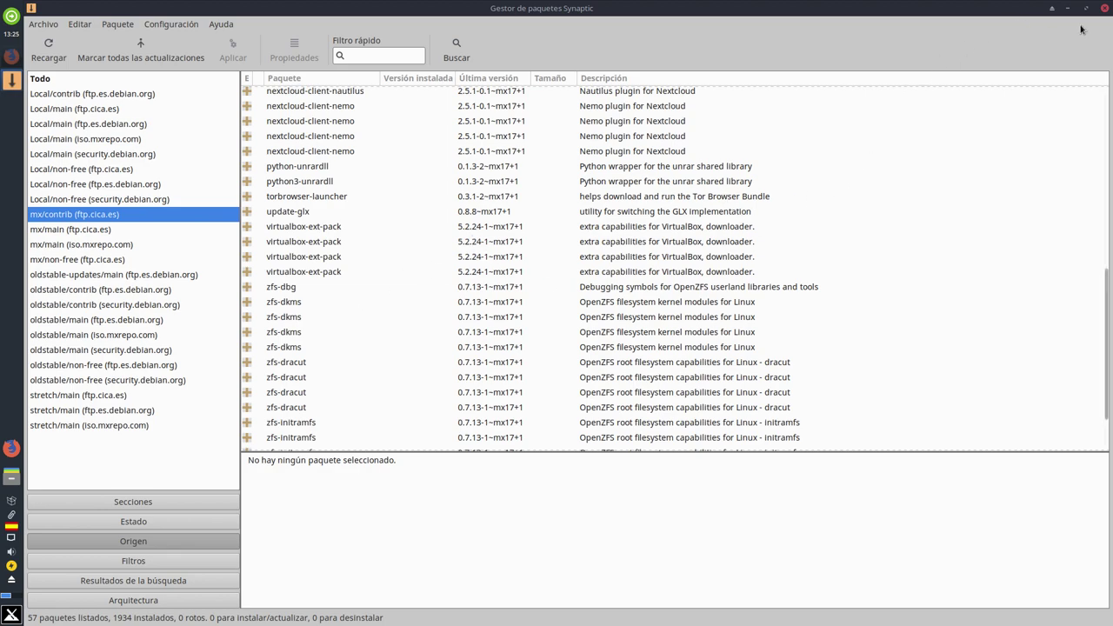
left_click(1106, 7)
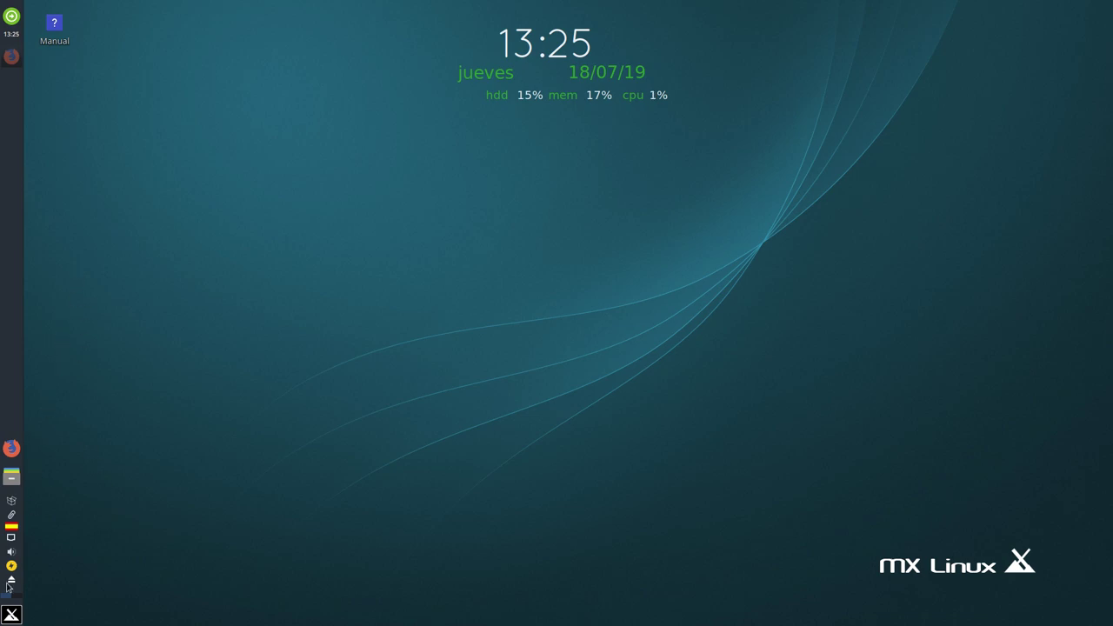
- Open the Xfce terminal, show the system information with neofetch and reposition the terminal window on the desktop
left_click(10, 616)
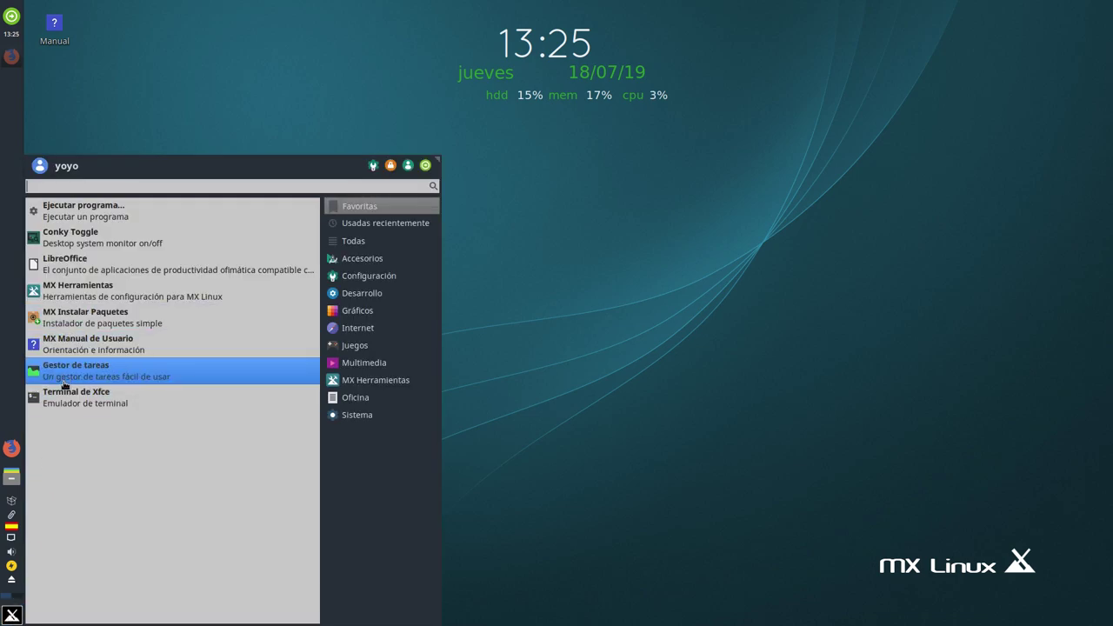
left_click(103, 405)
left_click_drag(322, 131, 484, 157)
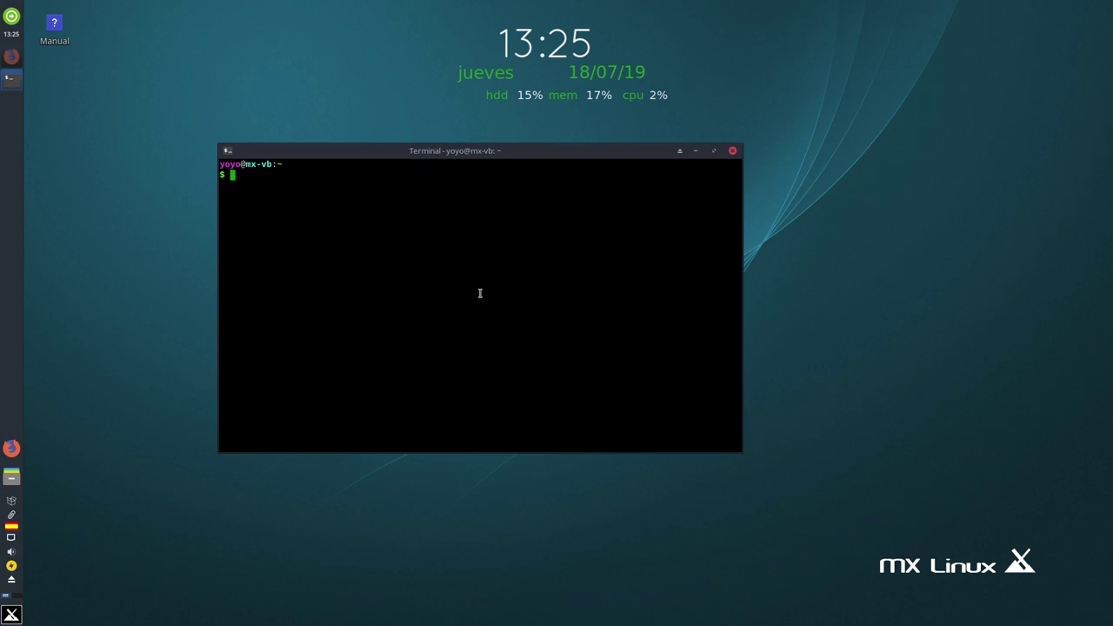
type("neofetch")
key("Return")
left_click_drag(541, 157, 527, 195)
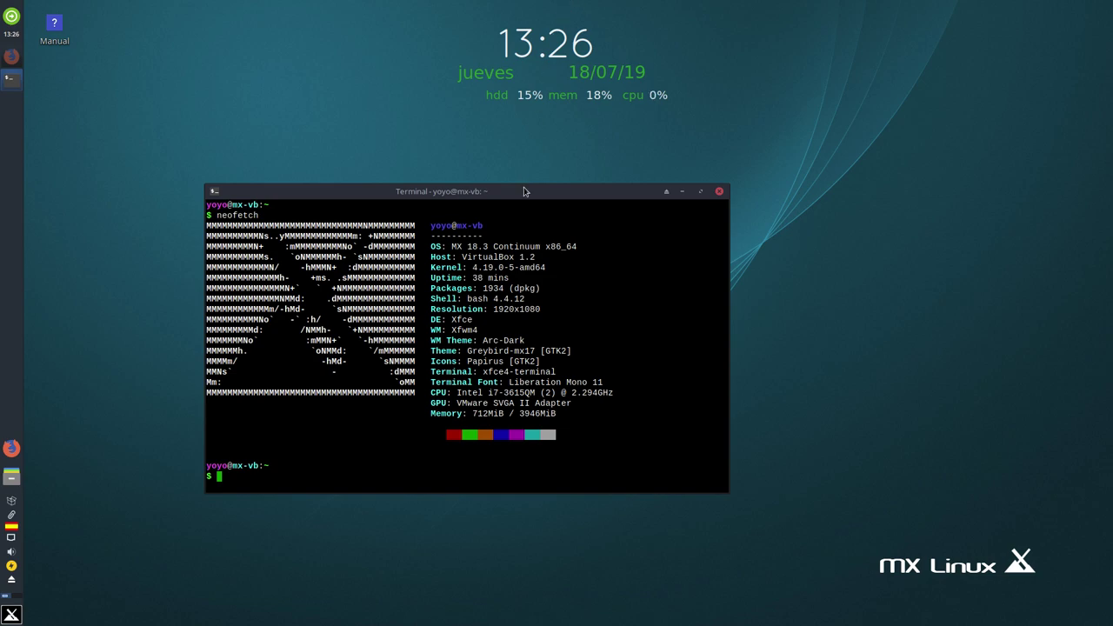
left_click_drag(516, 187, 447, 176)
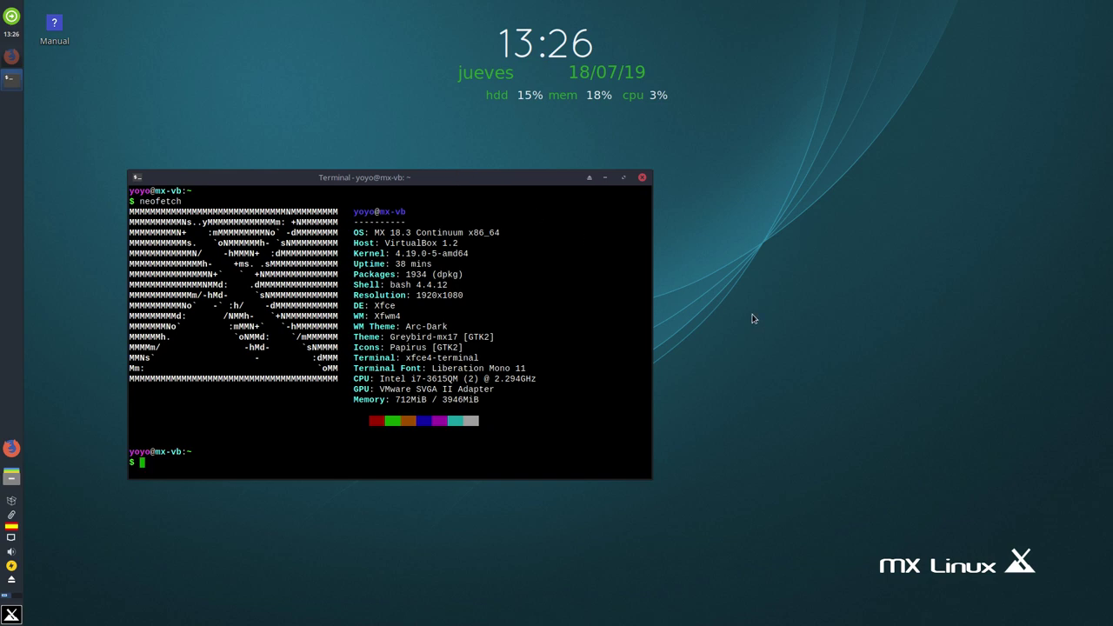